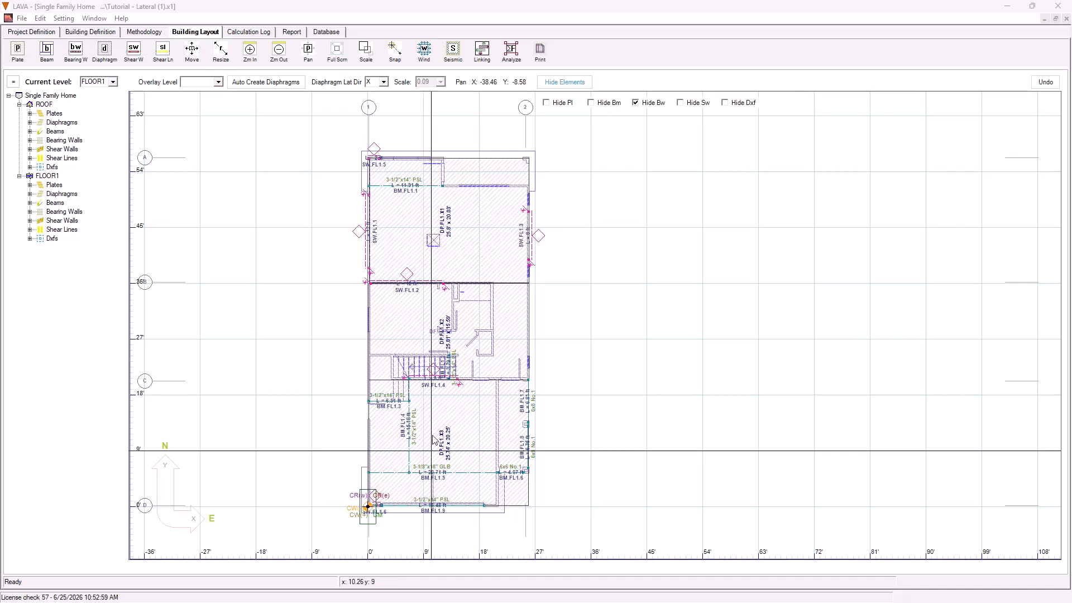
# Analyze the building layout and accept automatically saving the project.
pyautogui.click(515, 55)
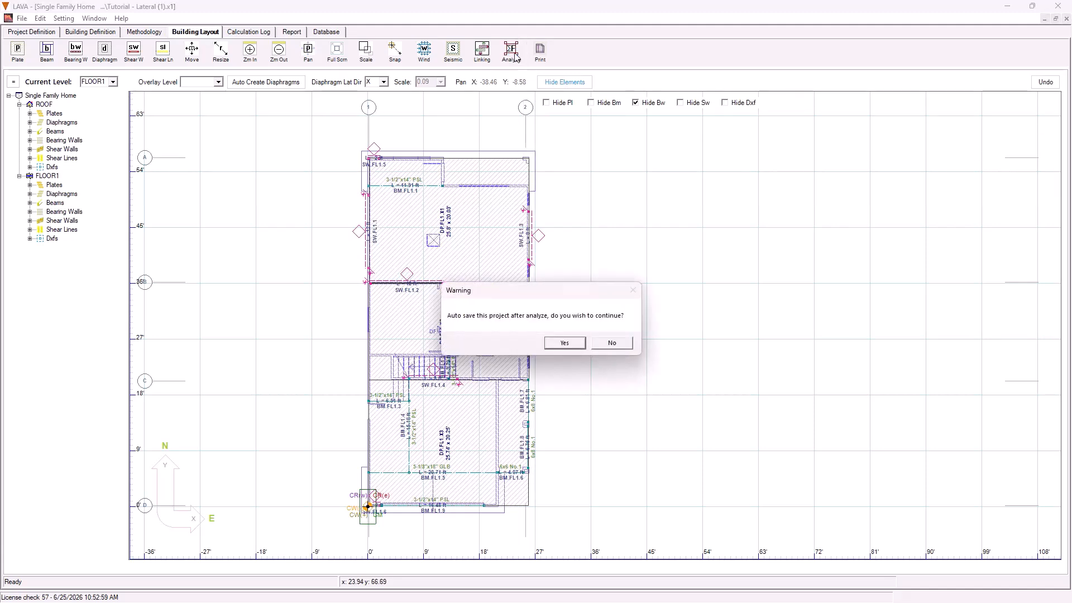
pyautogui.click(564, 342)
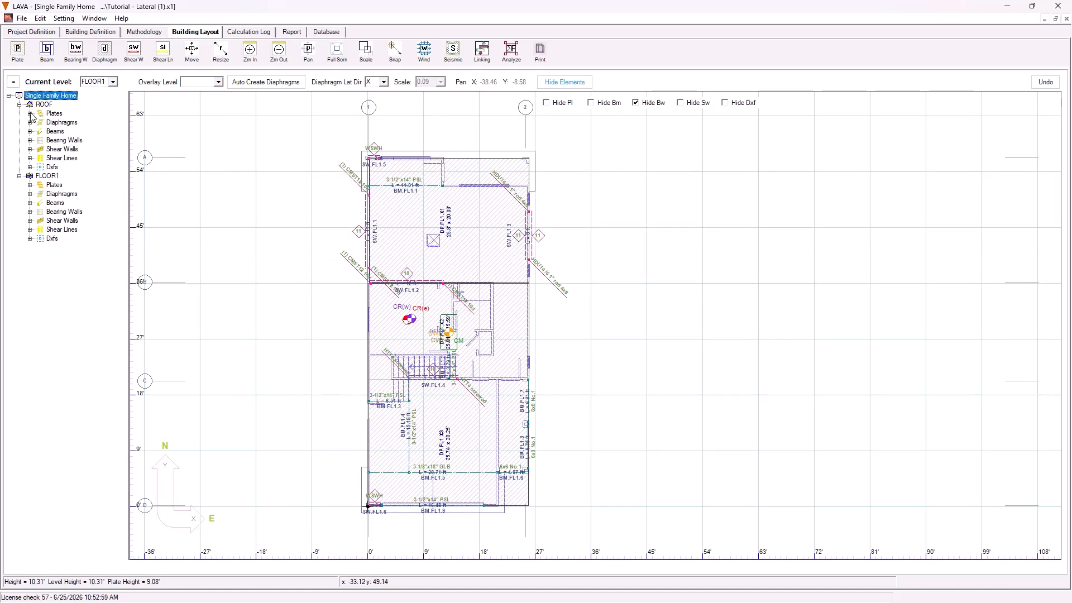
# Expand the beams, bearing walls and shear walls of the ROOF and FLOOR1 levels to find the failed members.
pyautogui.click(30, 131)
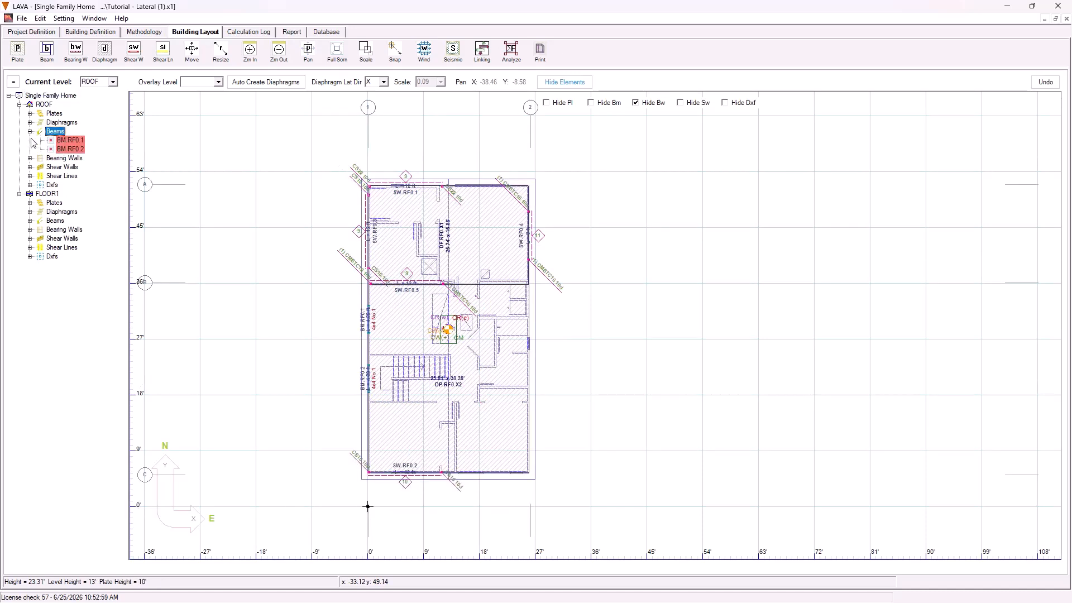
pyautogui.click(30, 167)
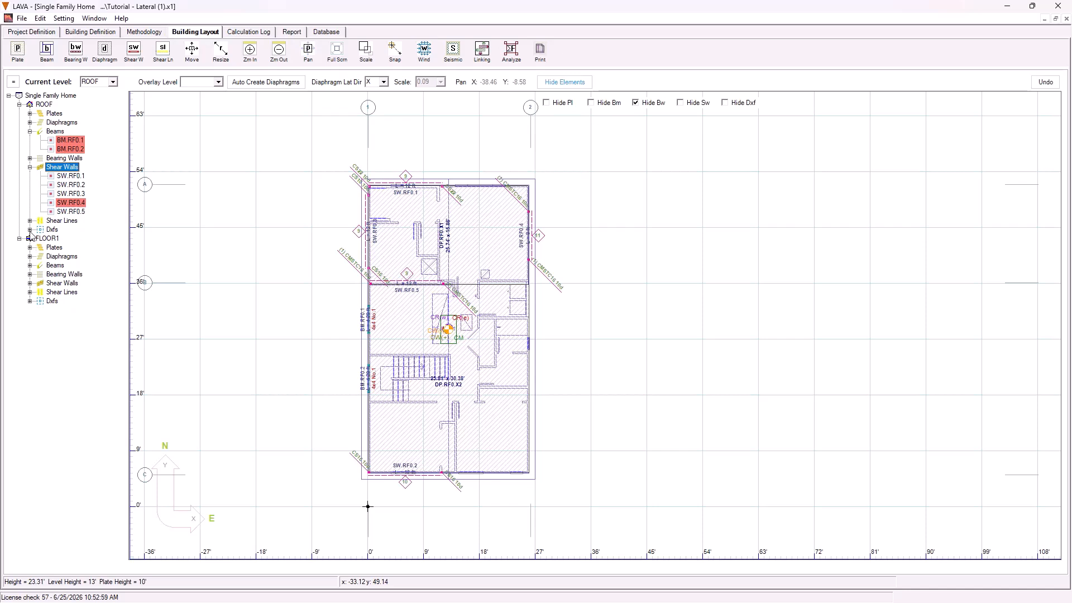
pyautogui.click(30, 158)
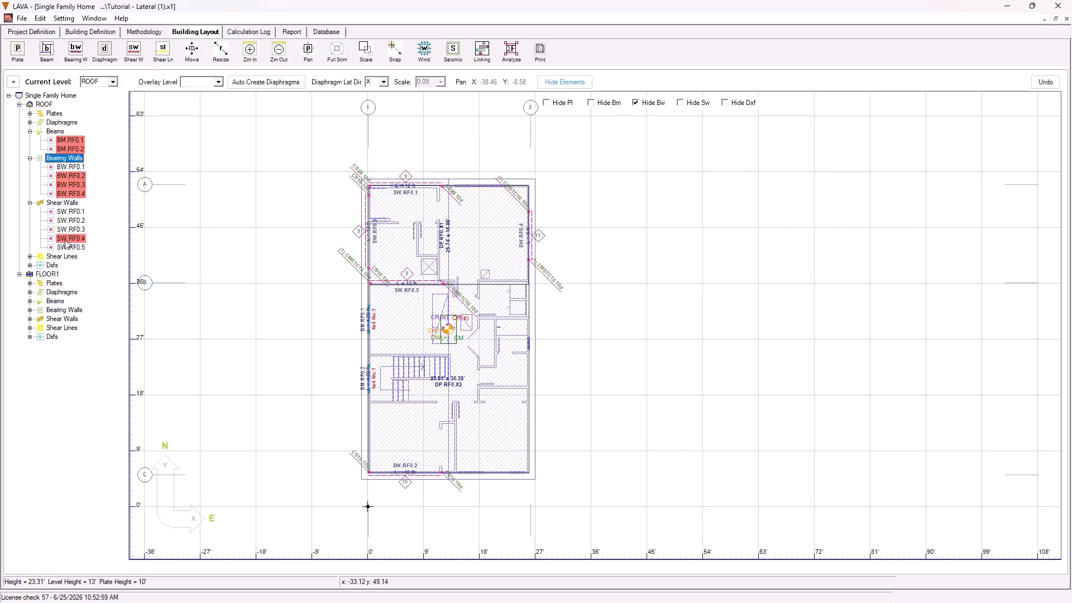
pyautogui.click(30, 301)
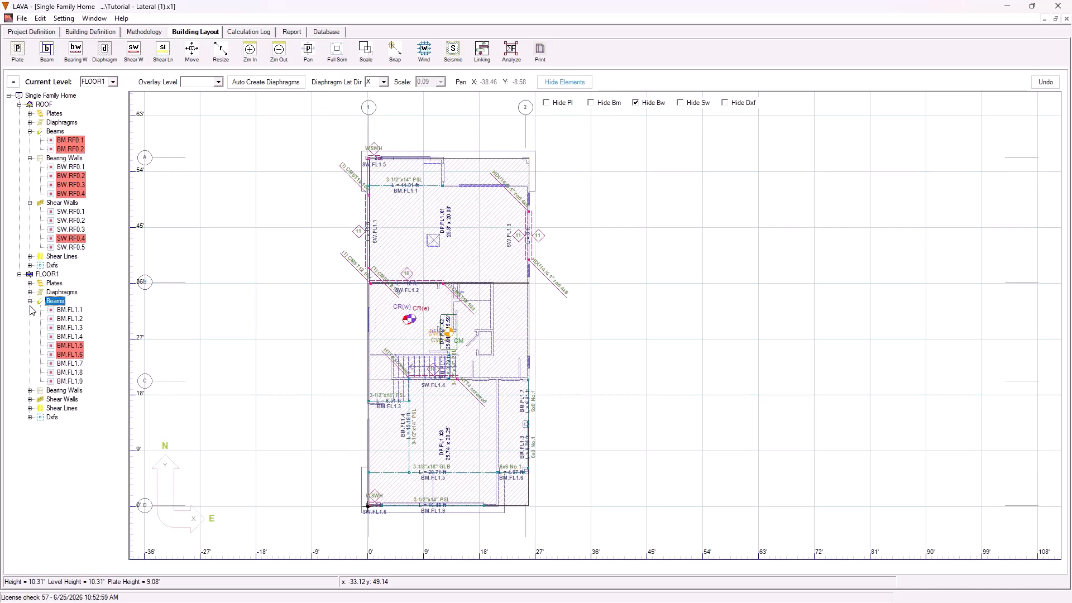
pyautogui.click(30, 390)
pyautogui.click(30, 471)
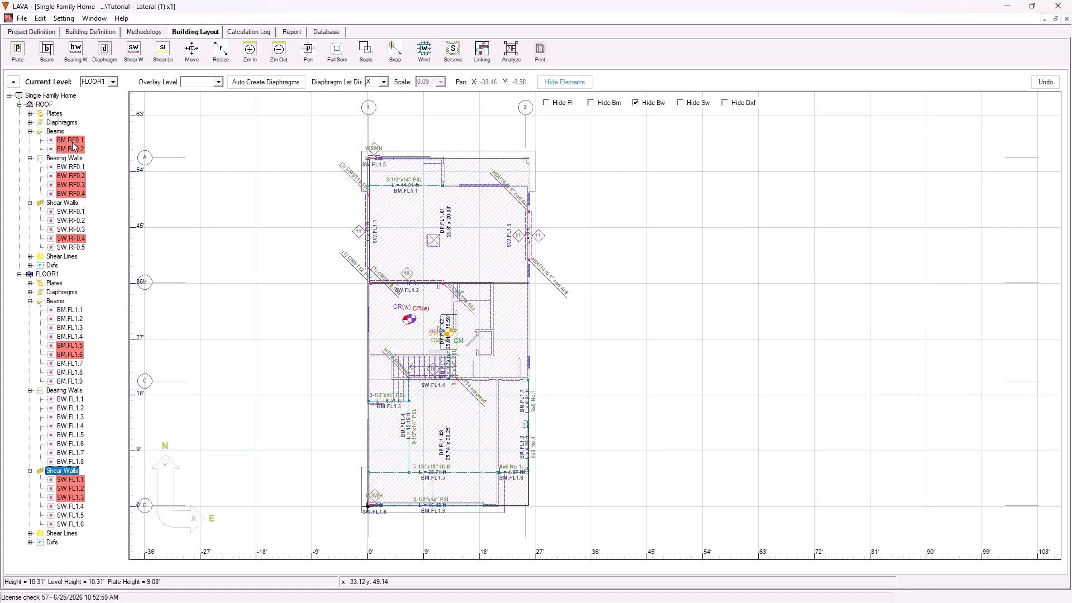
# Open the design of roof beam BM.RF0.1 and examine its sizing calculation for the failed checks.
pyautogui.click(72, 140)
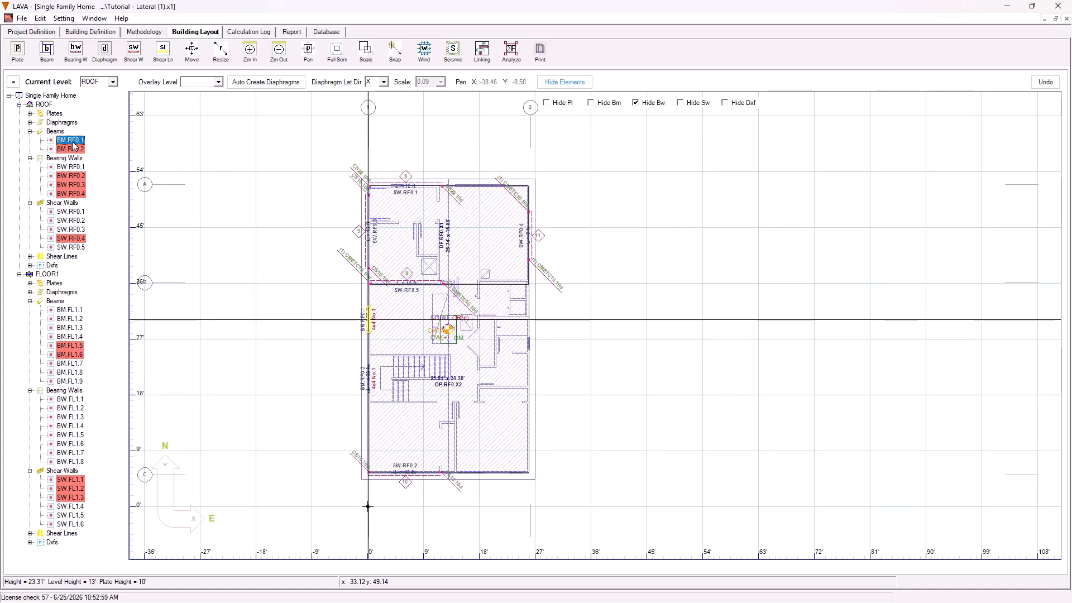
pyautogui.doubleClick(73, 142)
pyautogui.moveTo(483, 77); pyautogui.dragTo(737, 129)
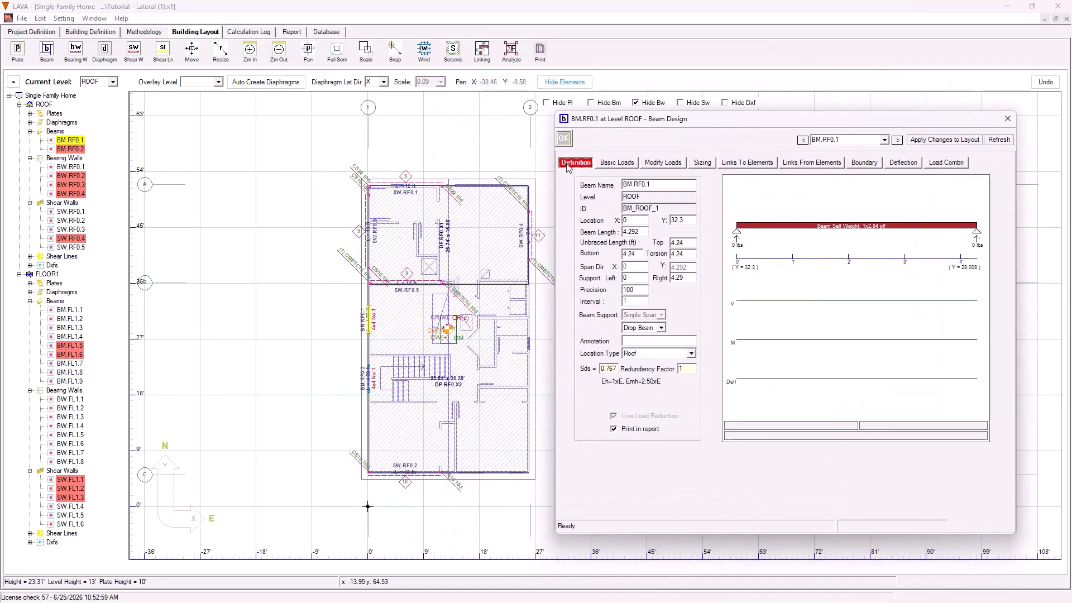
pyautogui.click(703, 162)
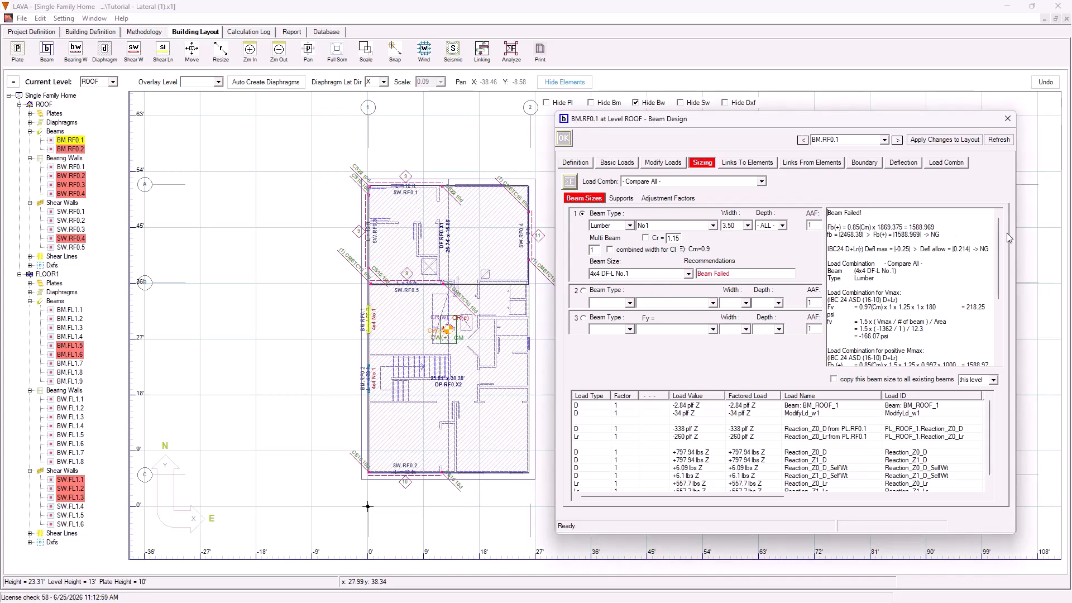
pyautogui.moveTo(1001, 246); pyautogui.dragTo(828, 222)
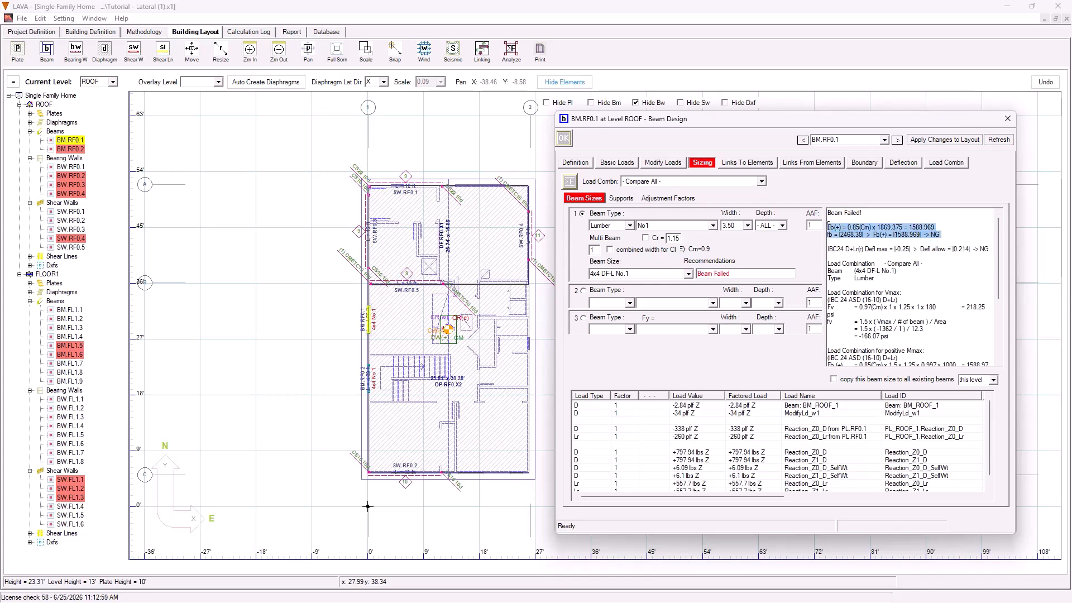
pyautogui.moveTo(996, 244)
pyautogui.mouseDown()
pyautogui.moveTo(994, 304)
pyautogui.moveTo(994, 228)
pyautogui.mouseUp()
# Set the beam size of BM.RF0.1 to 4x6 DF-L No.1 and recalculate its sizing.
pyautogui.click(688, 274)
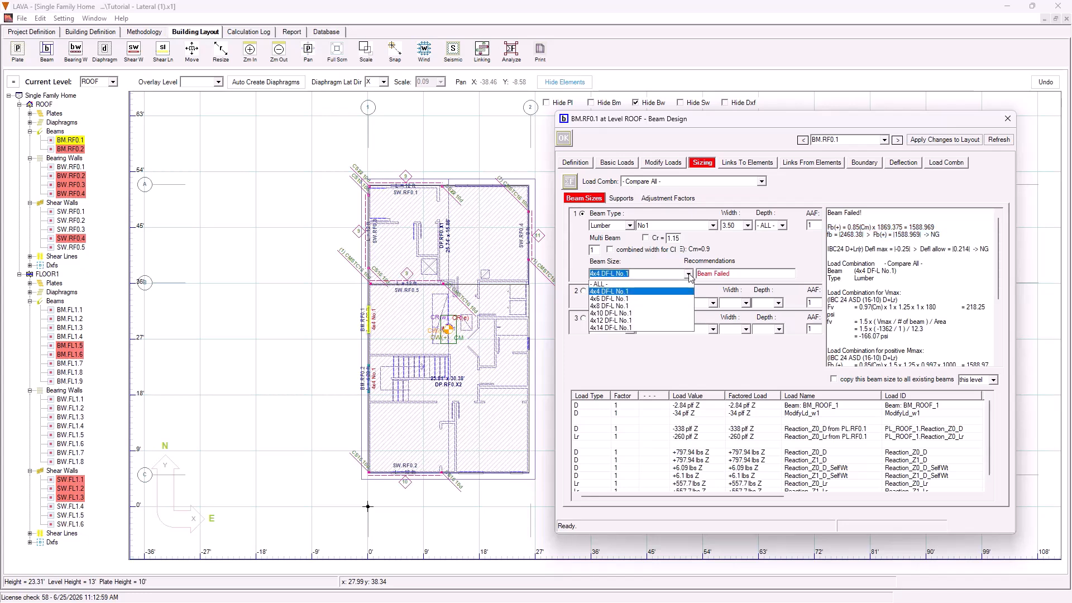
pyautogui.click(531, 542)
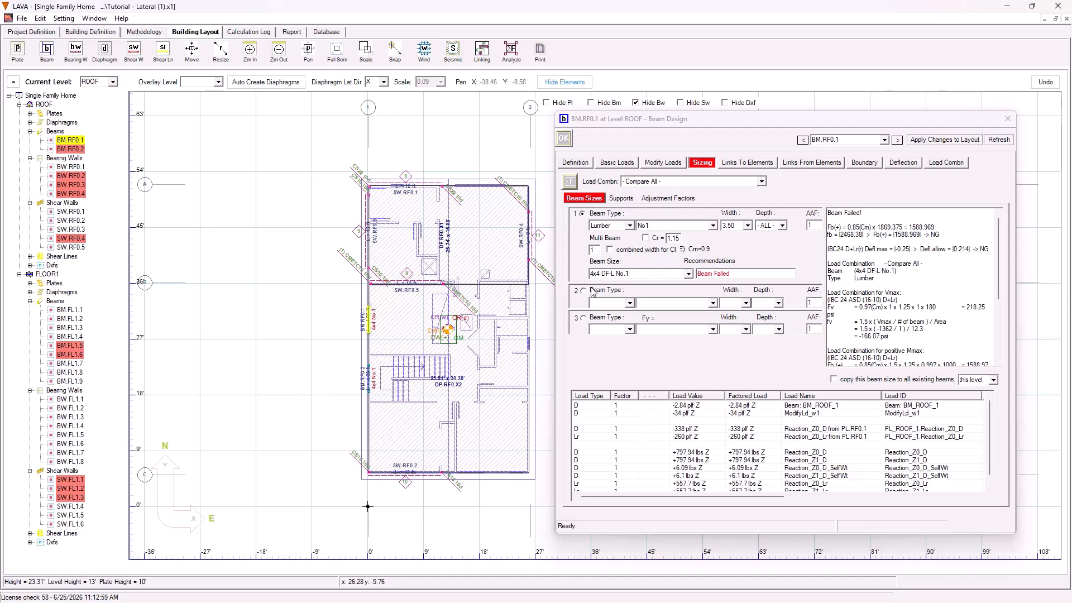
pyautogui.click(785, 237)
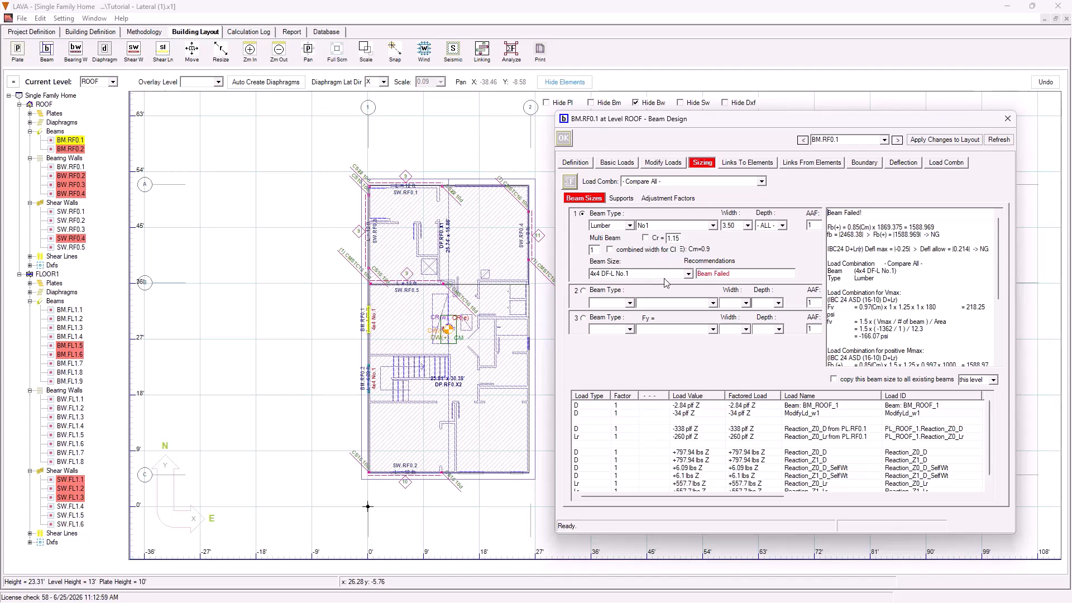
pyautogui.click(690, 274)
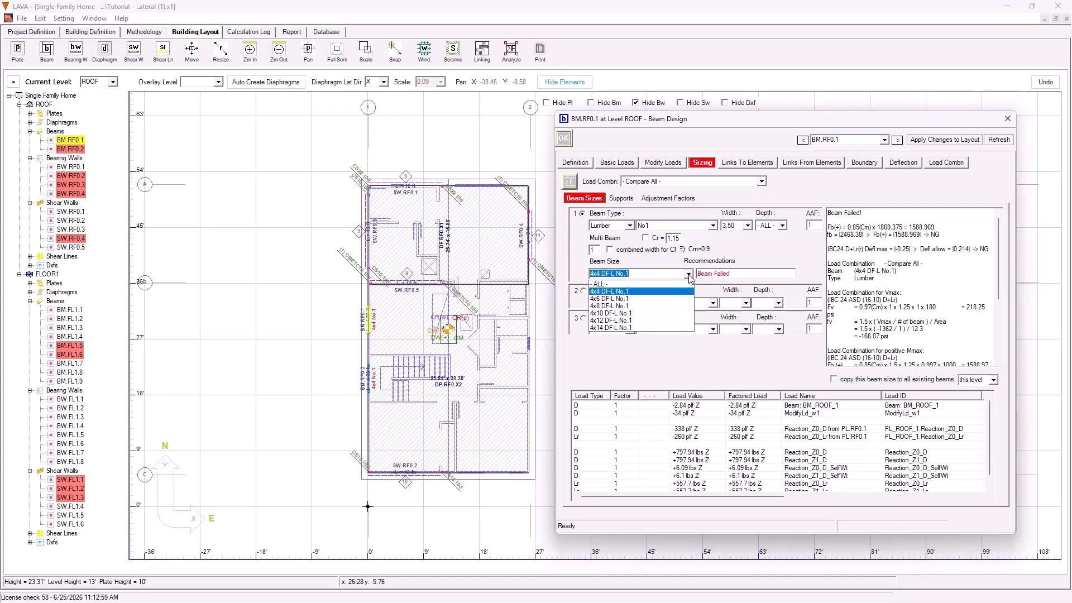
pyautogui.click(670, 300)
pyautogui.click(572, 182)
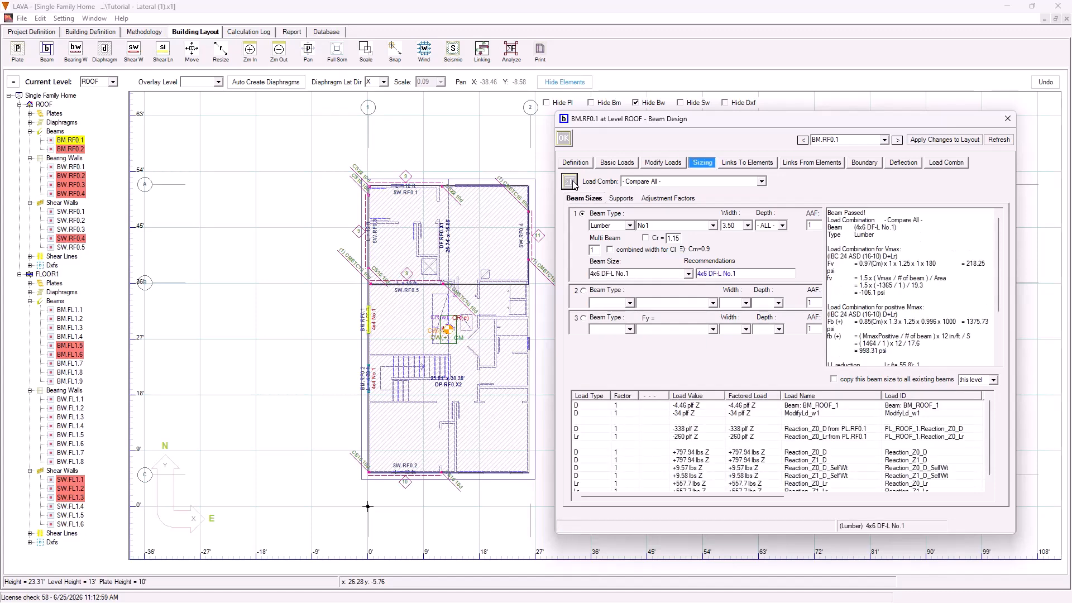
# Add GLB-Std as the second beam type option for BM.RF0.1, calculate it, and set its width to 3.125.
pyautogui.click(611, 304)
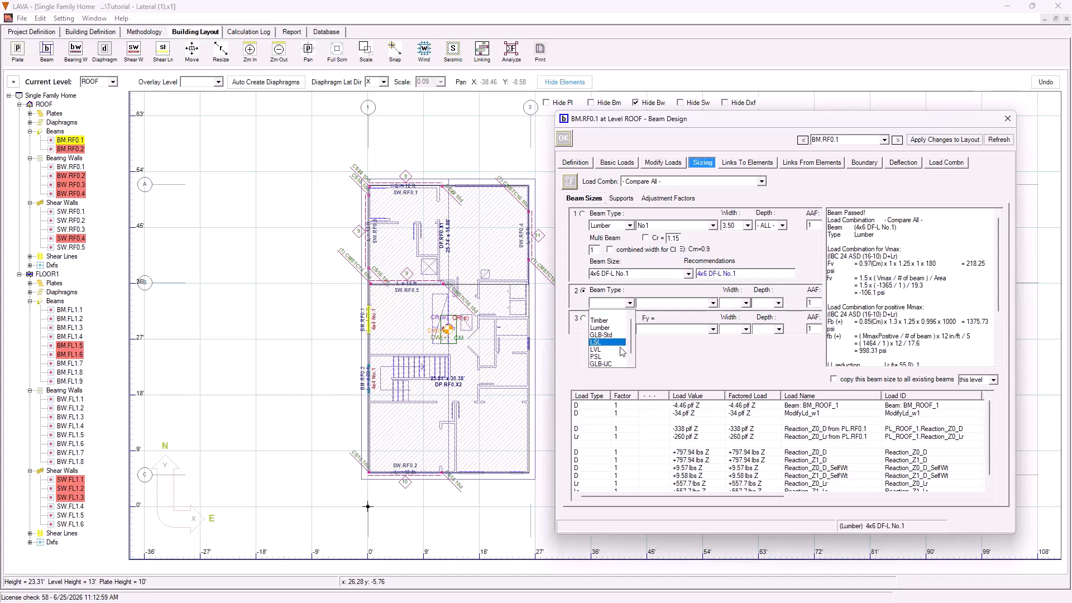
pyautogui.click(622, 338)
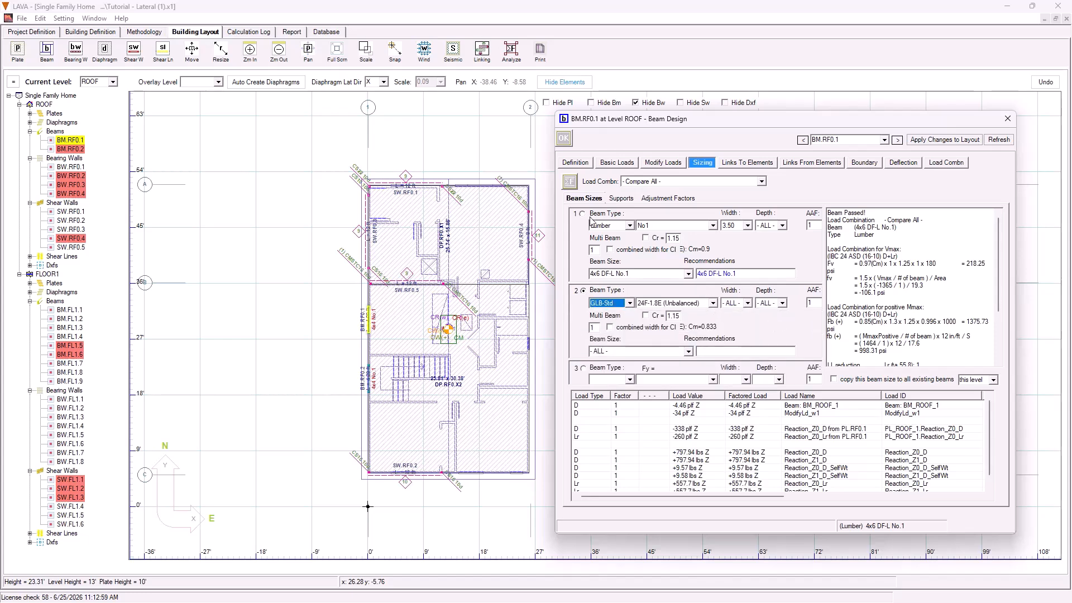
pyautogui.click(569, 183)
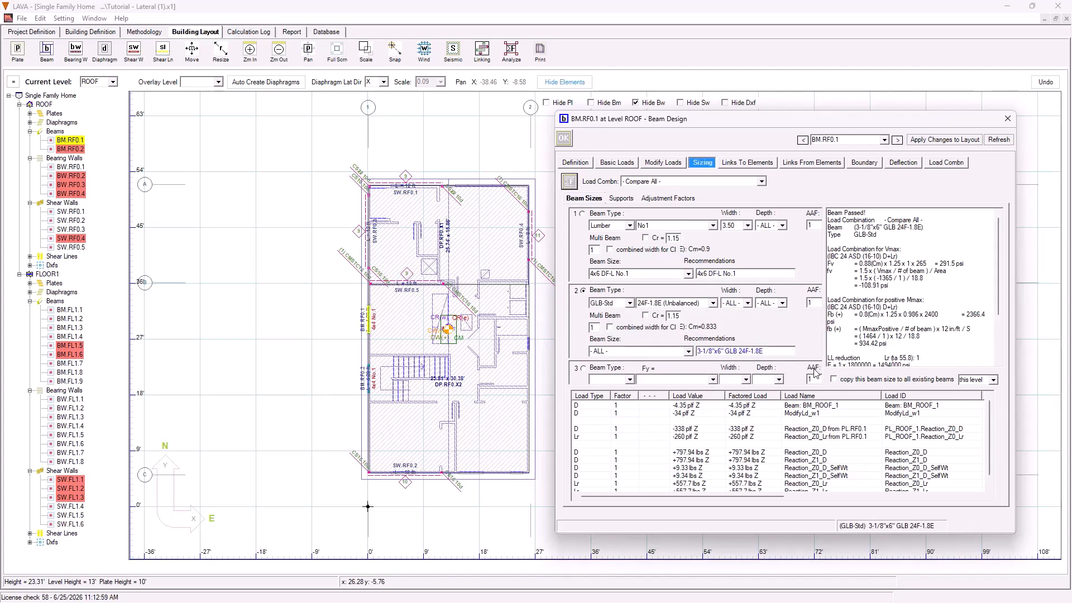
pyautogui.click(746, 303)
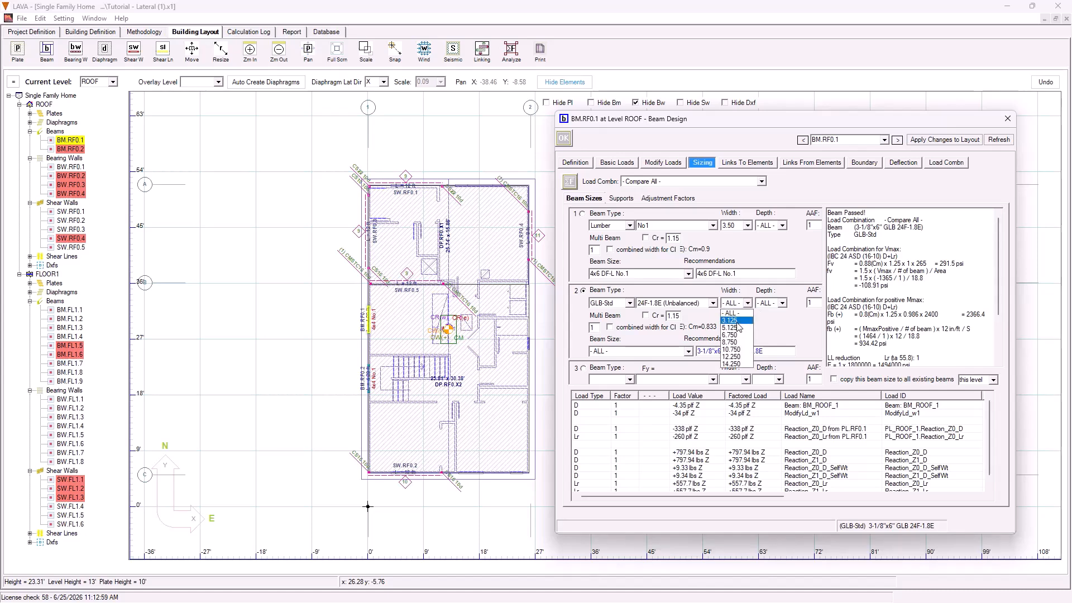
pyautogui.click(737, 324)
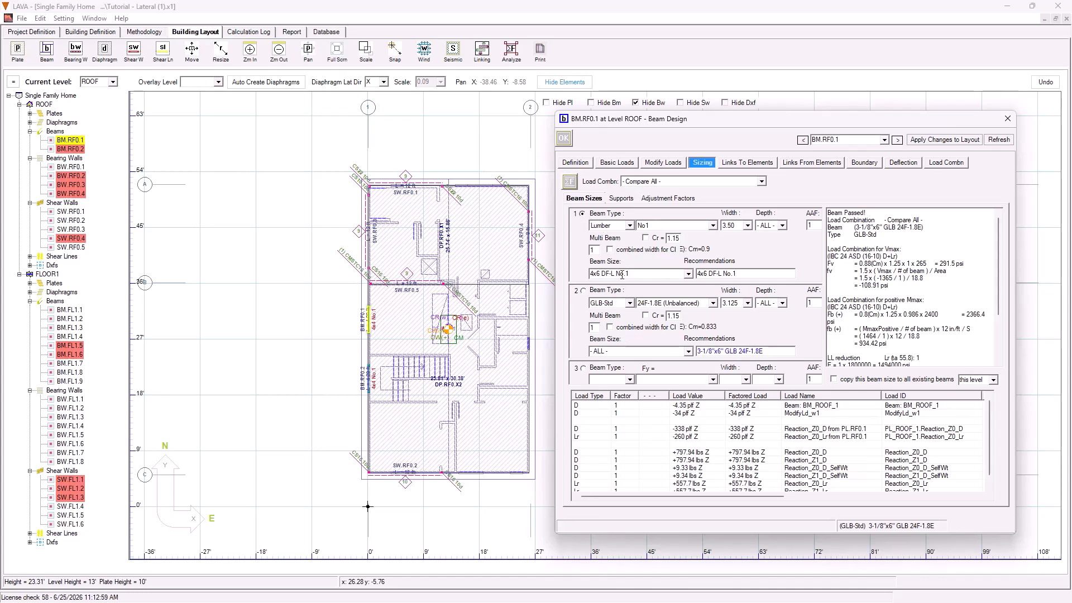
# Apply the BM.RF0.1 sizing changes to the layout and accept the beam design.
pyautogui.moveTo(631, 274); pyautogui.dragTo(589, 274)
pyautogui.click(972, 141)
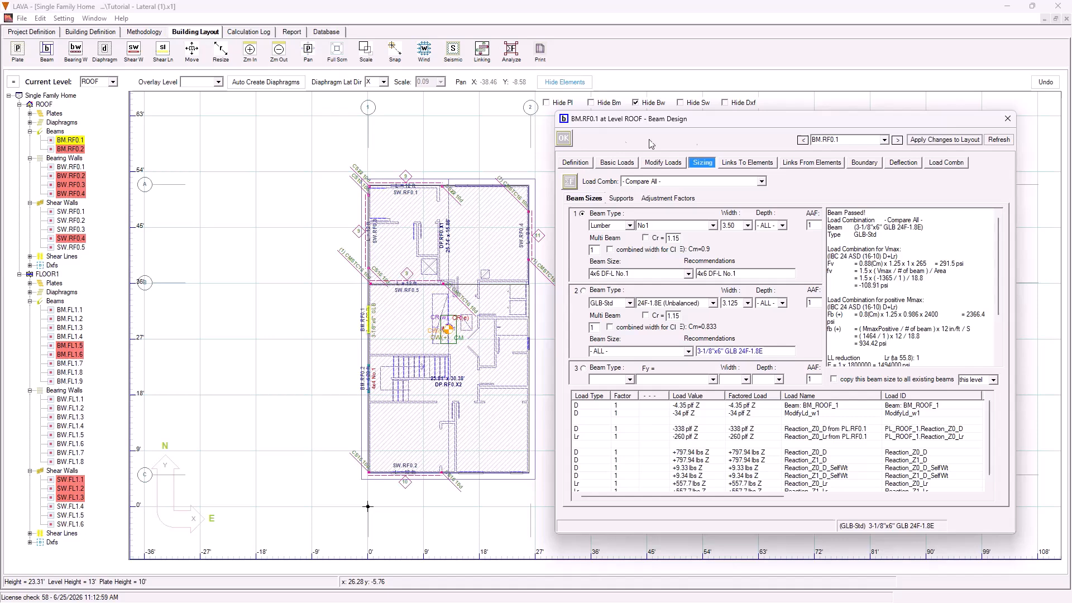
pyautogui.click(564, 138)
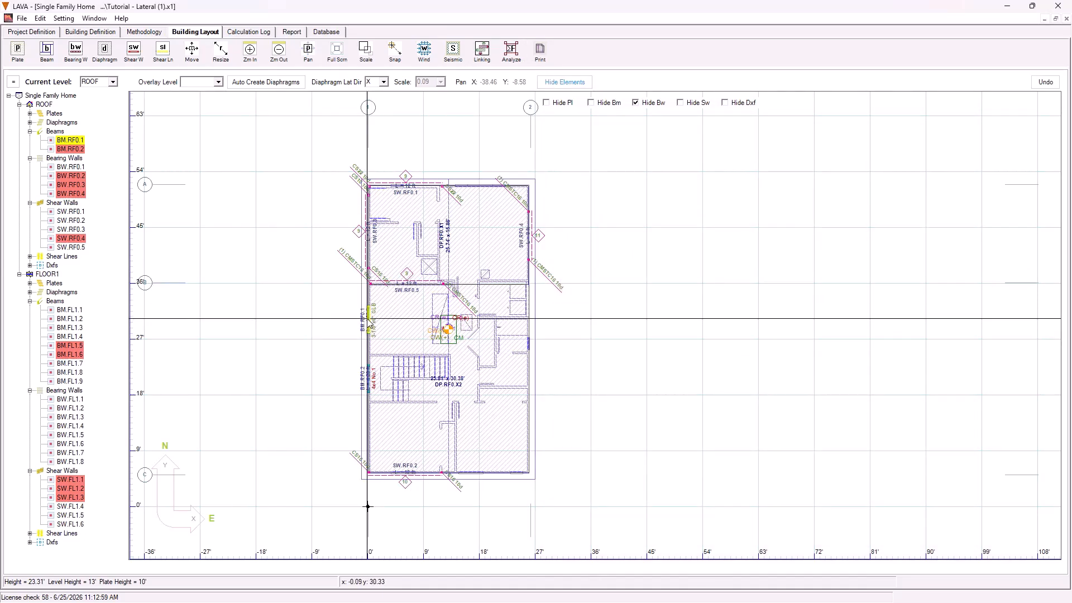
# Resize roof beam BM.RF0.2 to 4x6 DF-L No.1, recalculate its sizing, and accept the design.
pyautogui.doubleClick(78, 149)
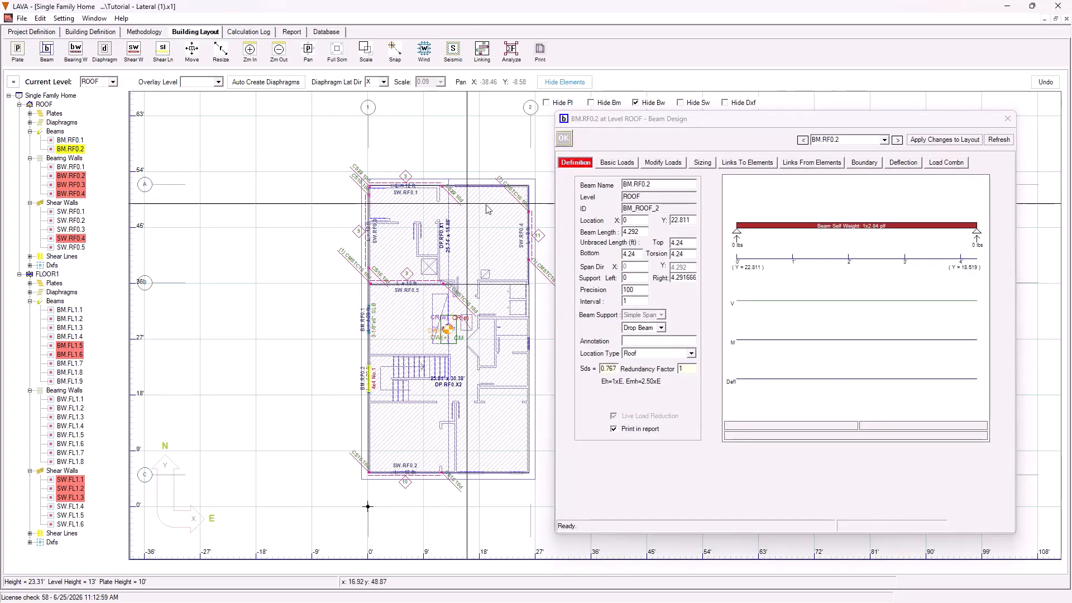
pyautogui.click(703, 163)
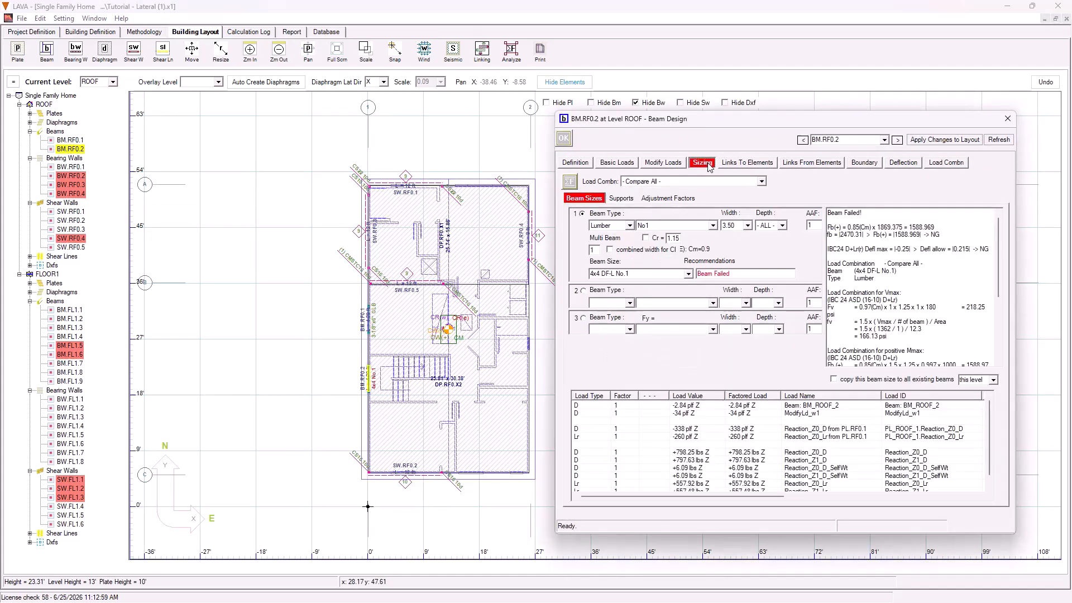
pyautogui.click(571, 183)
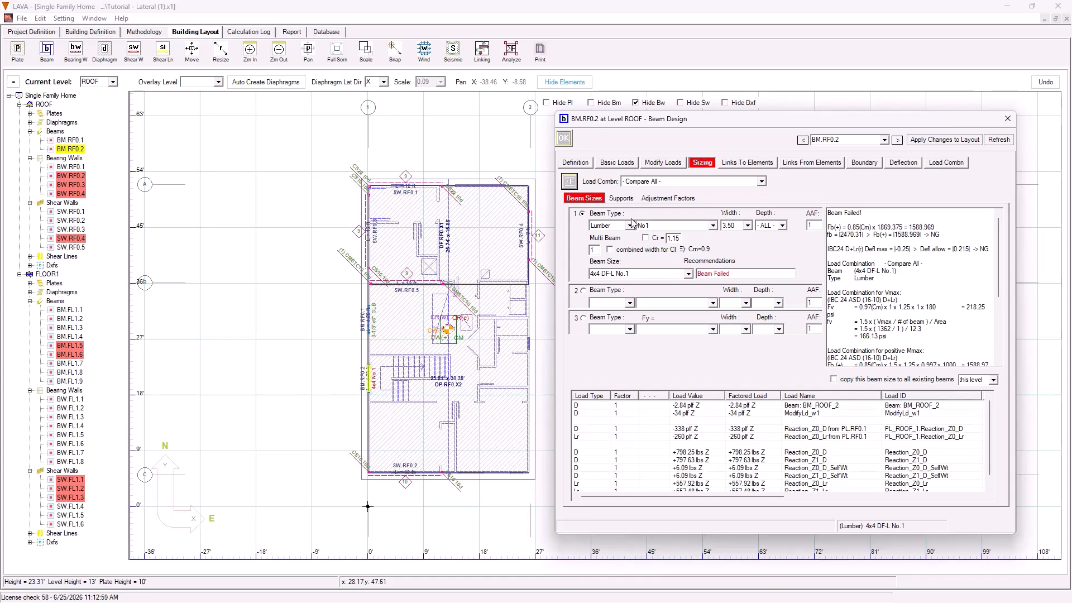
pyautogui.click(688, 274)
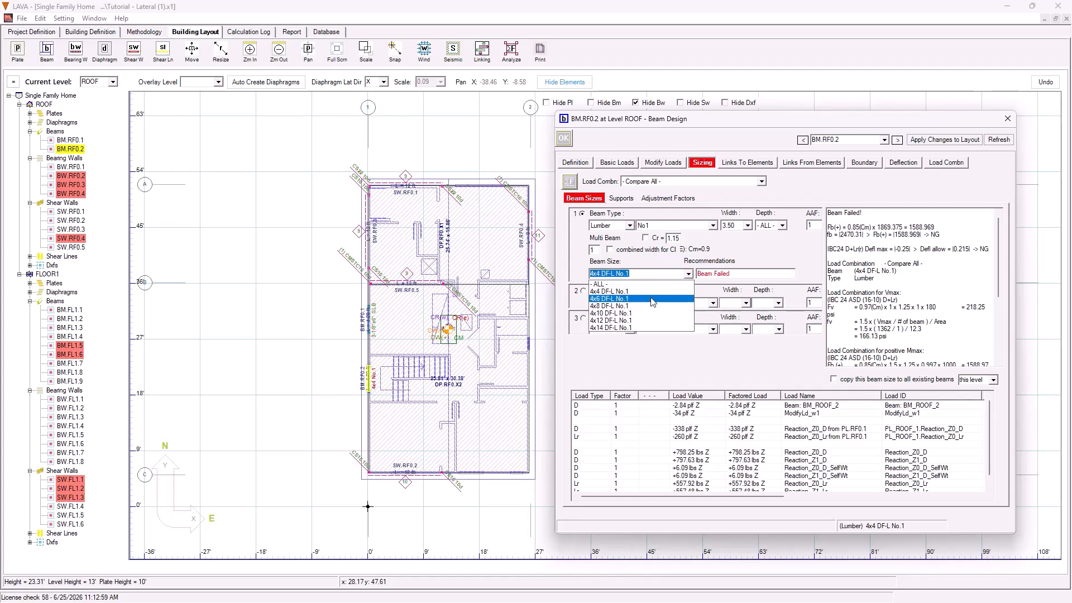
pyautogui.click(625, 286)
pyautogui.click(570, 182)
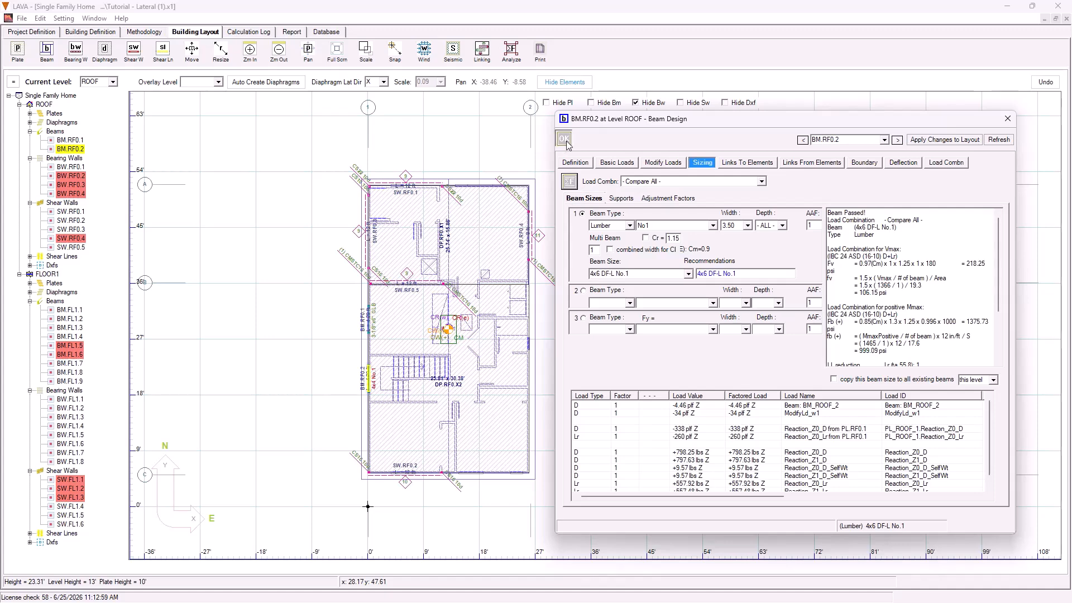
pyautogui.click(563, 138)
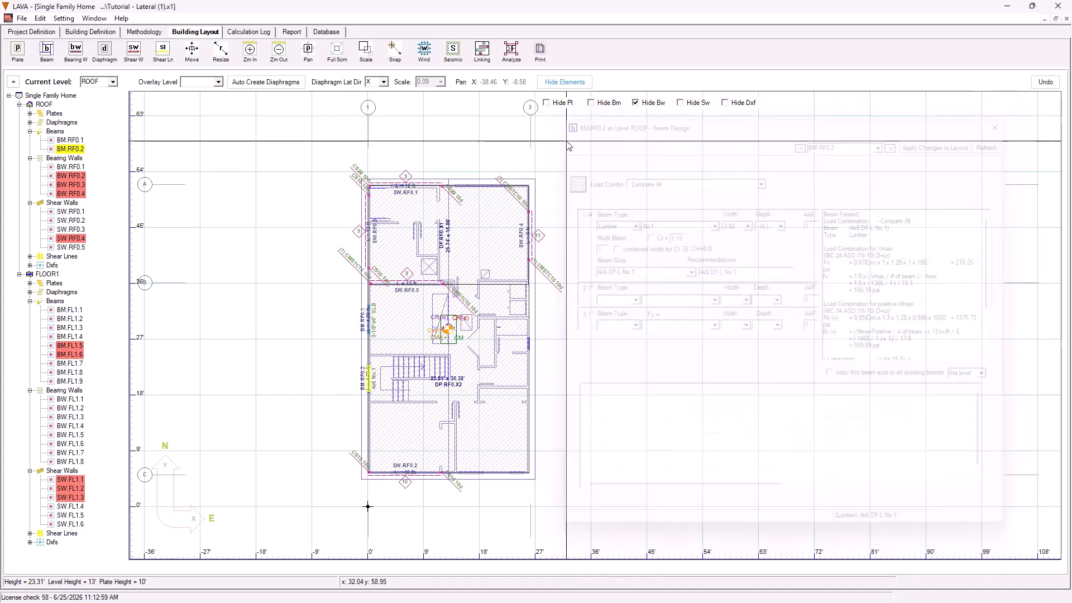
# Open the design of roof bearing wall BW.RF0.2 and examine its stud sizing results.
pyautogui.click(79, 176)
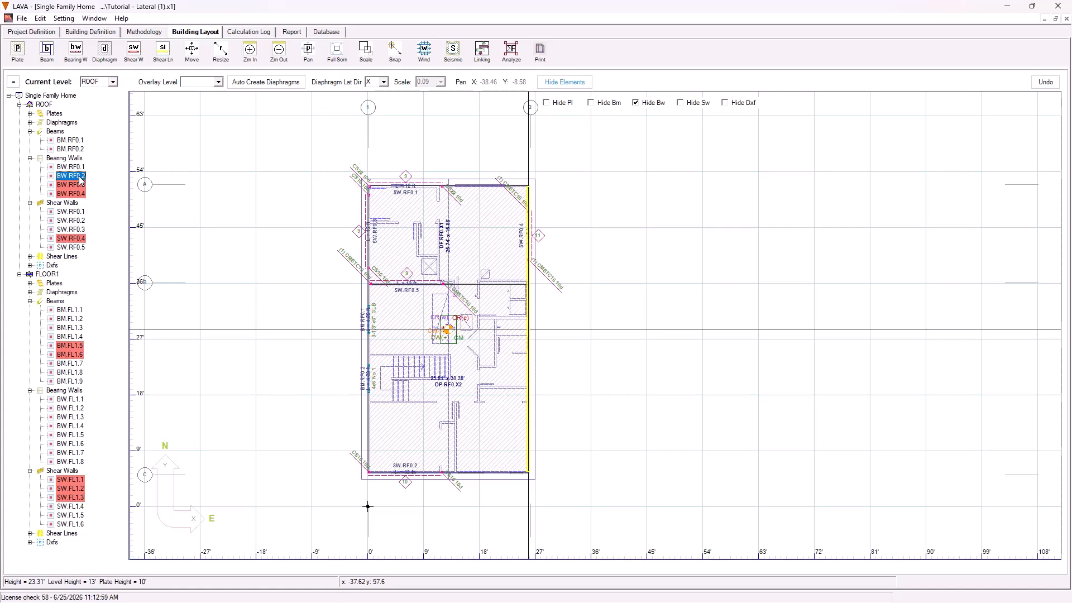
pyautogui.doubleClick(79, 176)
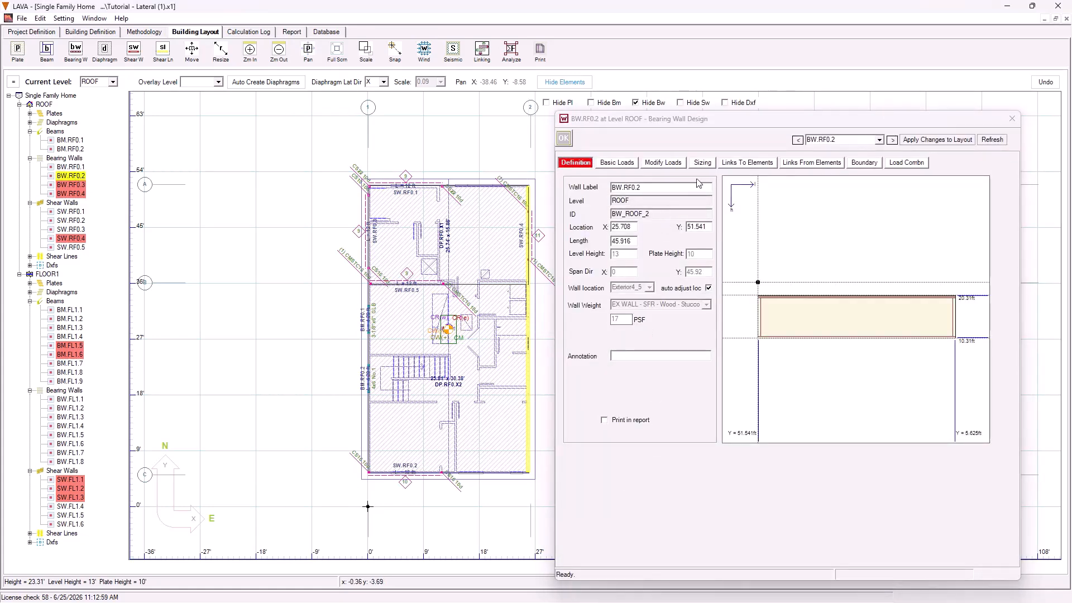
pyautogui.click(704, 163)
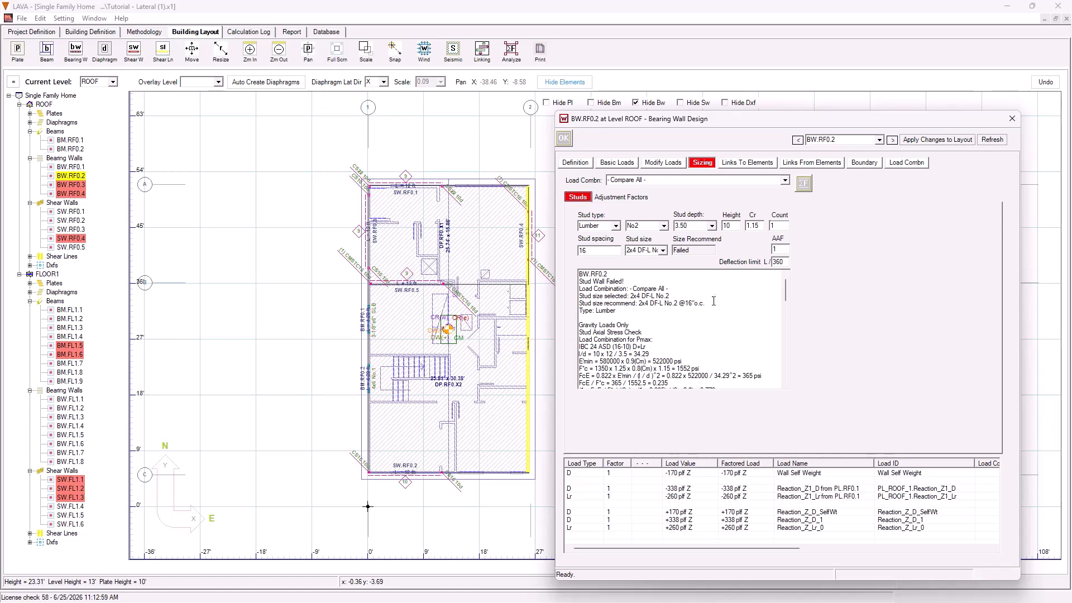
pyautogui.moveTo(709, 303); pyautogui.dragTo(577, 281)
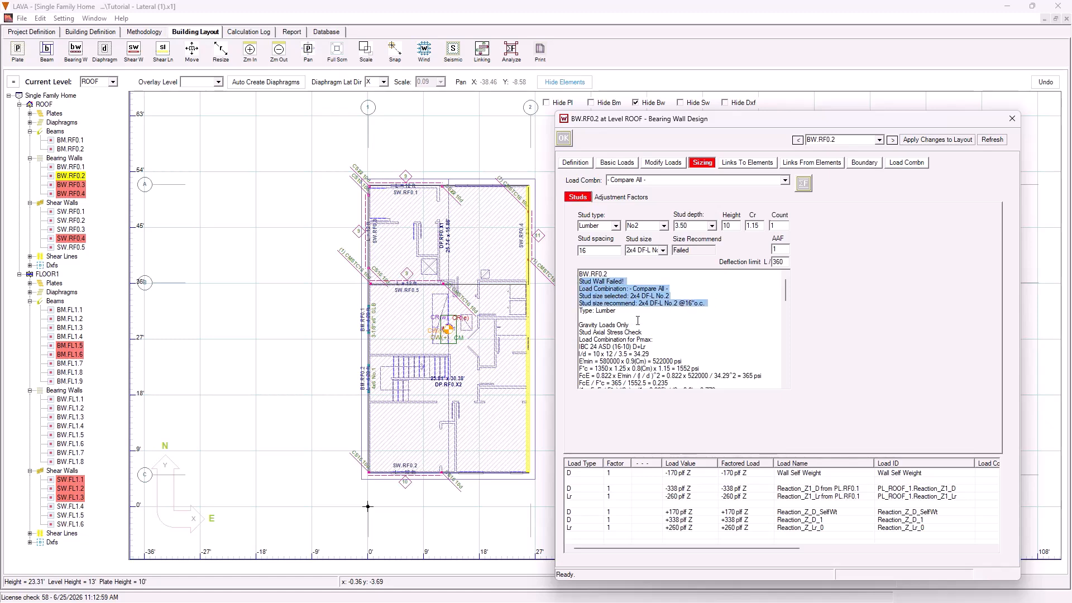
# Set the stud count of bearing wall BW.RF0.2 to 2 and recalculate the stud sizing.
pyautogui.click(595, 251)
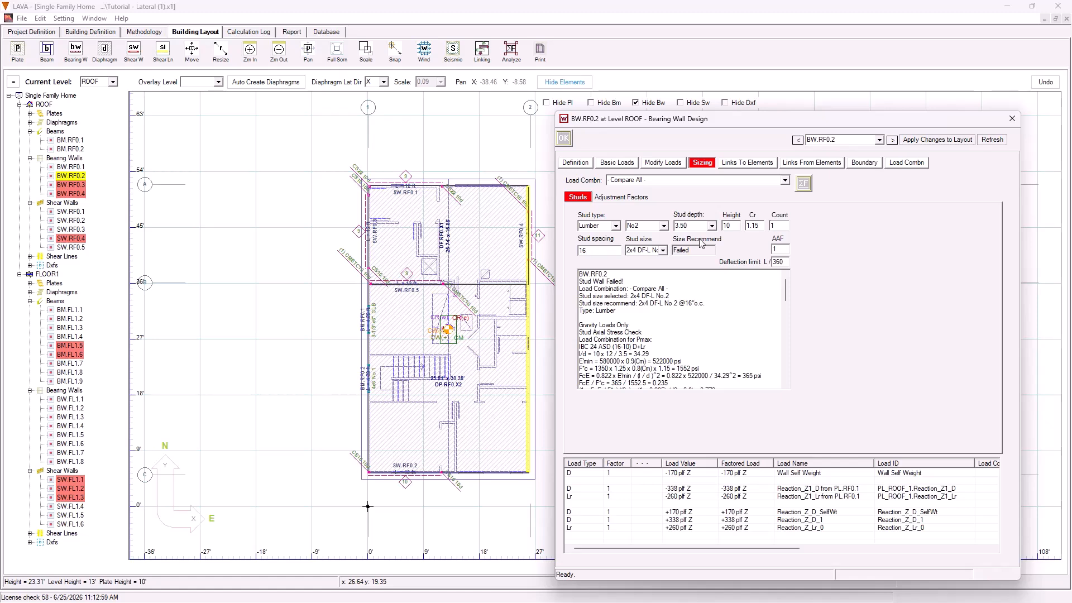
pyautogui.doubleClick(734, 224)
pyautogui.moveTo(785, 292)
pyautogui.mouseDown()
pyautogui.moveTo(783, 366)
pyautogui.moveTo(785, 272)
pyautogui.mouseUp()
pyautogui.write('2')
pyautogui.click(803, 184)
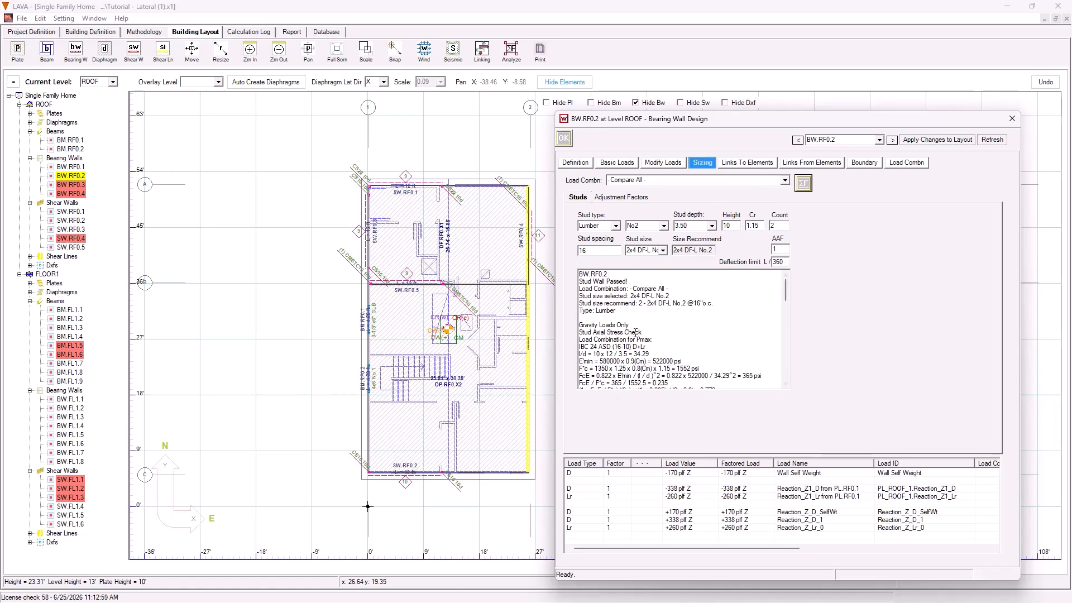
# Accept the BW.RF0.2 design and open roof bearing walls BW.RF0.1 through BW.RF0.4 together for group editing.
pyautogui.click(563, 138)
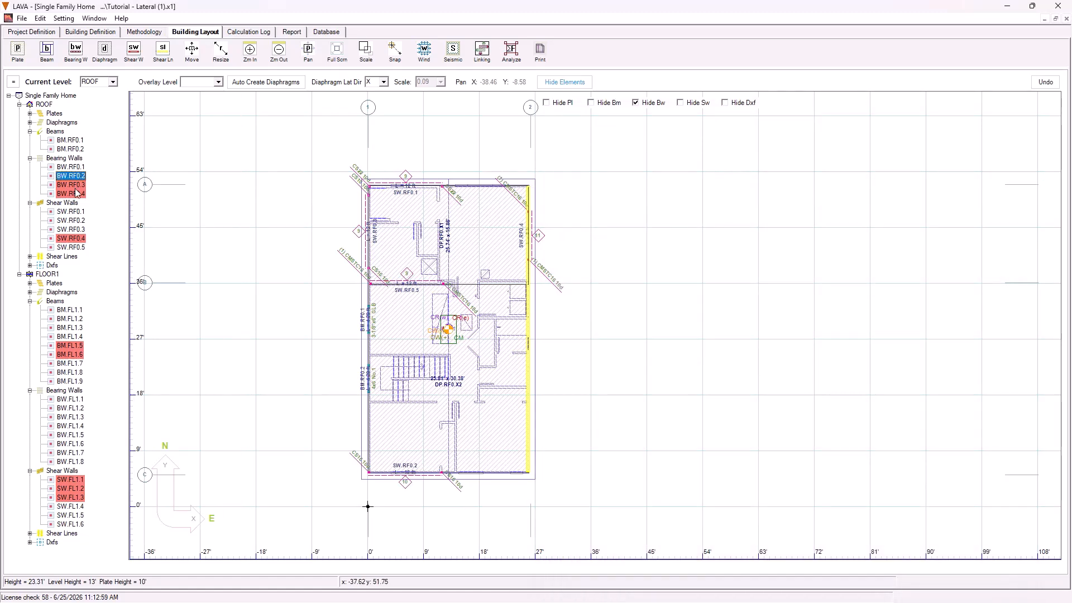
pyautogui.click(81, 167)
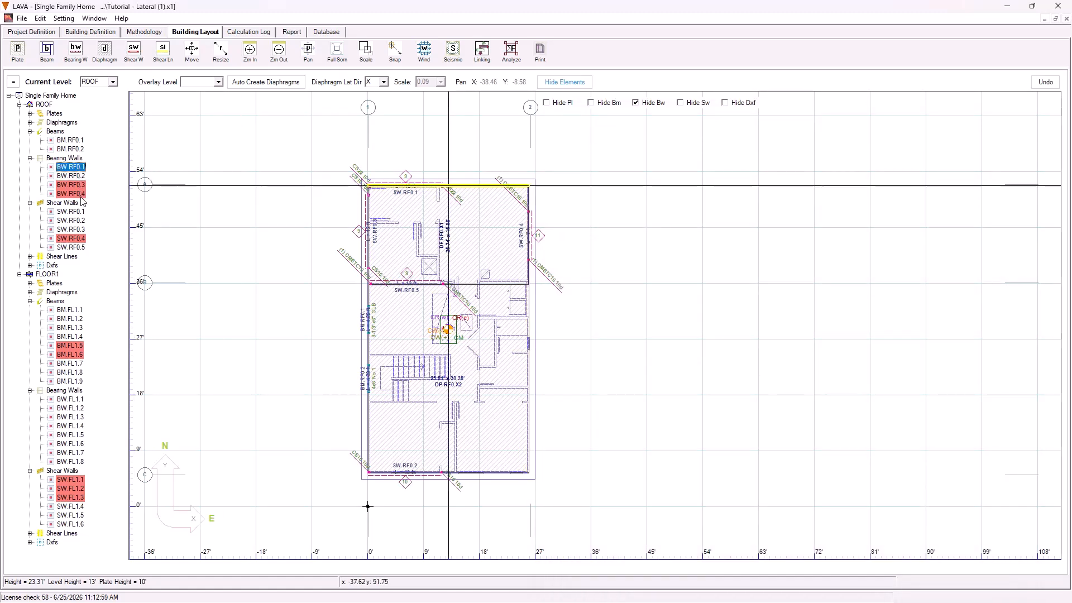
pyautogui.keyDown('shift'); pyautogui.click(78, 193); pyautogui.keyUp('shift')
pyautogui.rightClick(79, 185)
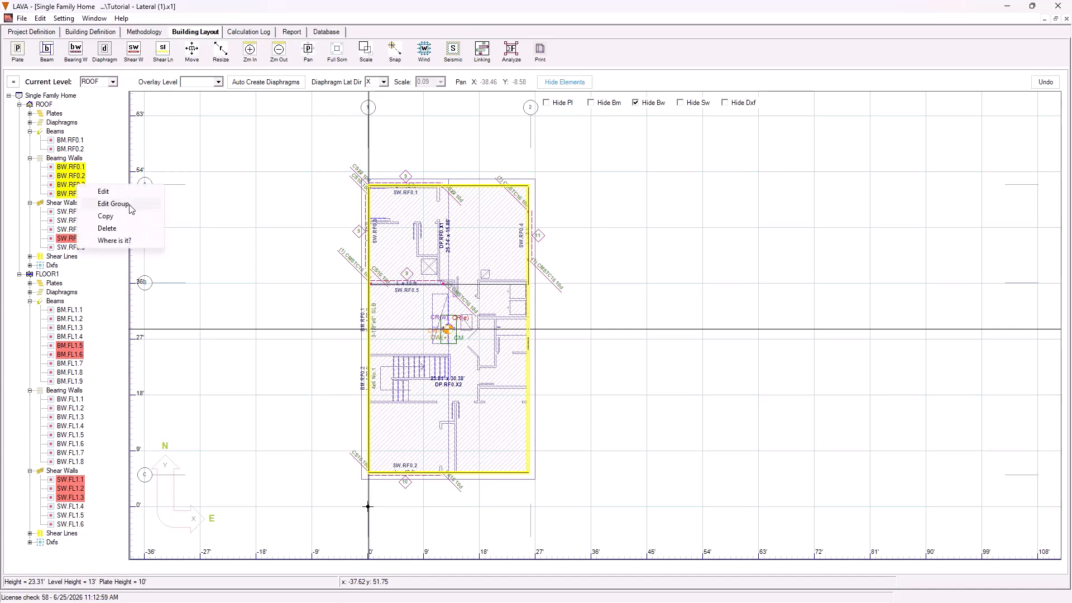
pyautogui.click(134, 206)
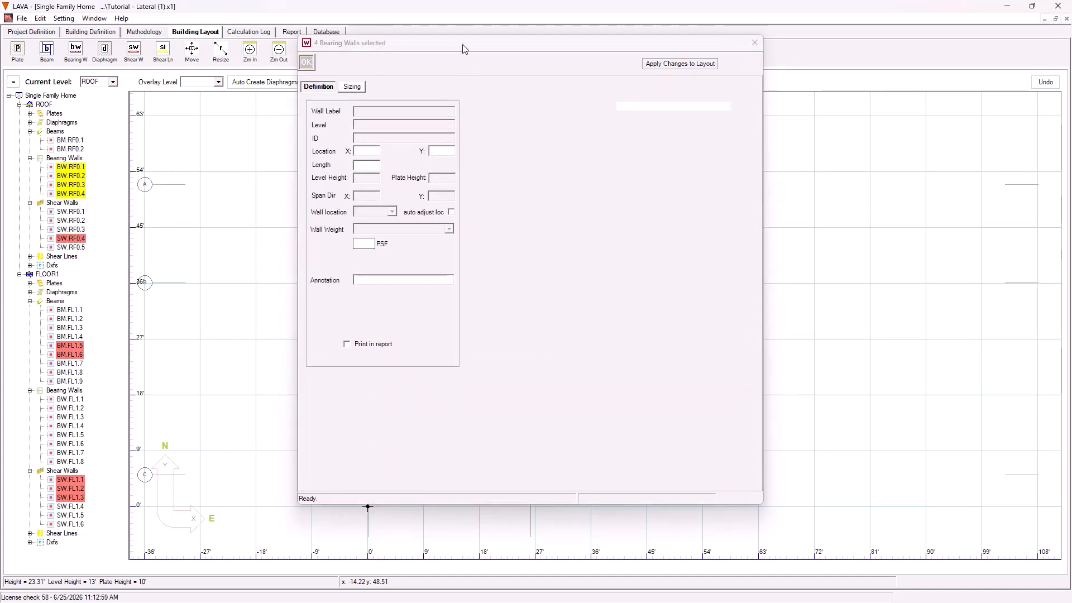
pyautogui.moveTo(462, 44); pyautogui.dragTo(761, 90)
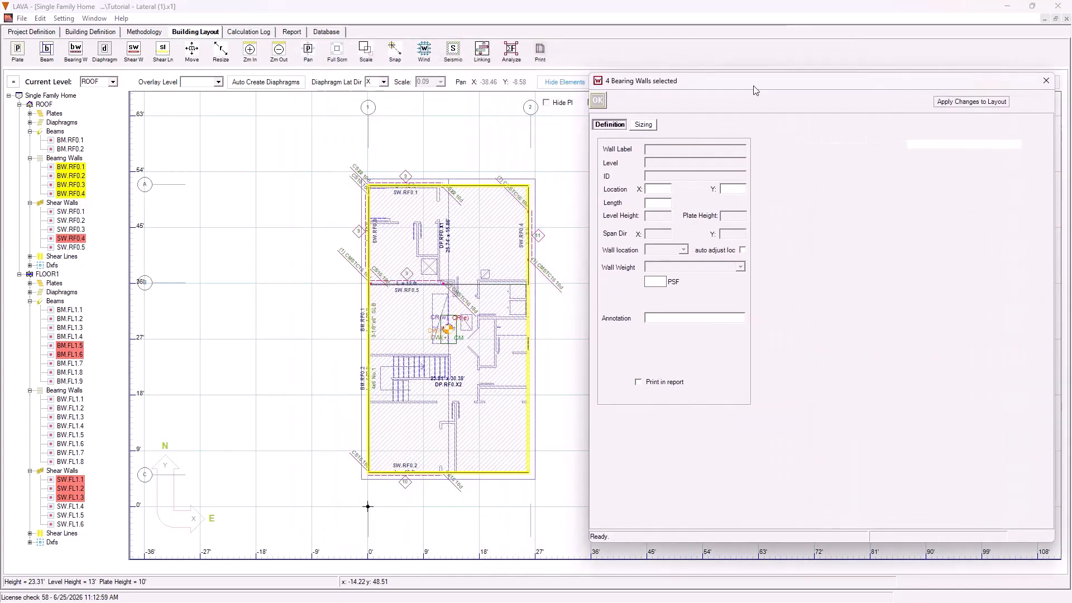
# Set the four bearing walls' stud type to Lumber, with a count of 2 and a spacing of 16.
pyautogui.click(642, 126)
pyautogui.click(649, 189)
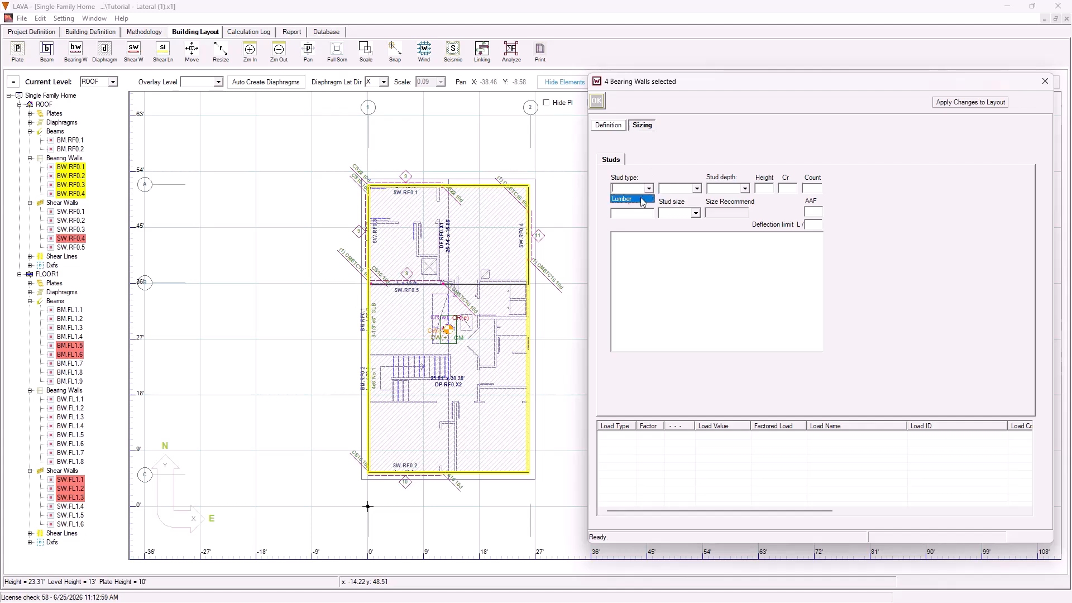
pyautogui.click(641, 199)
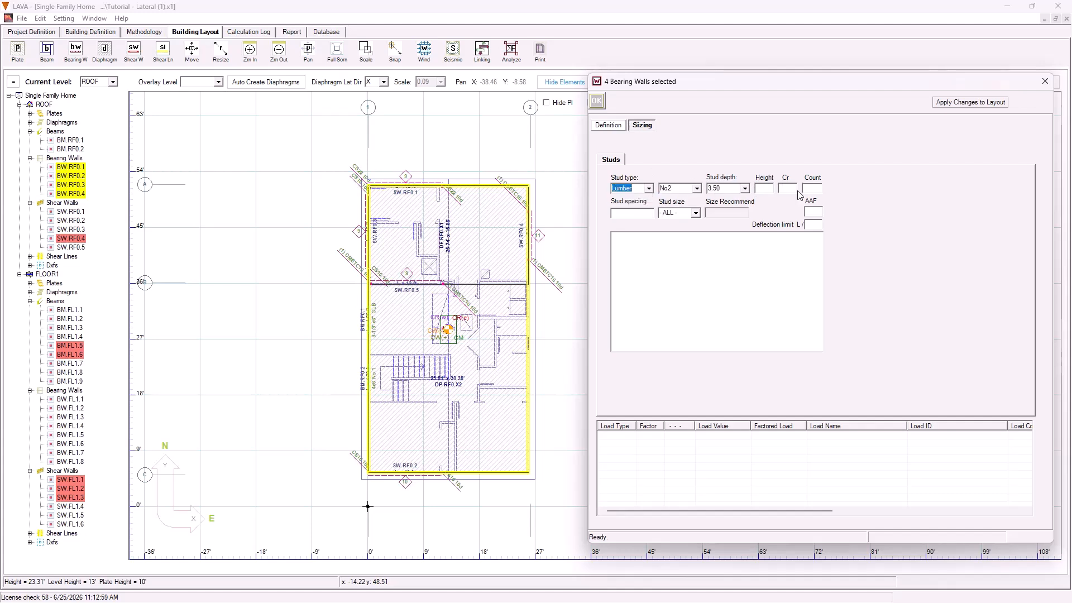
pyautogui.write('2')
pyautogui.write('16')
# Save the group changes to the four bearing walls and reanalyze the project, allowing the auto save.
pyautogui.click(597, 101)
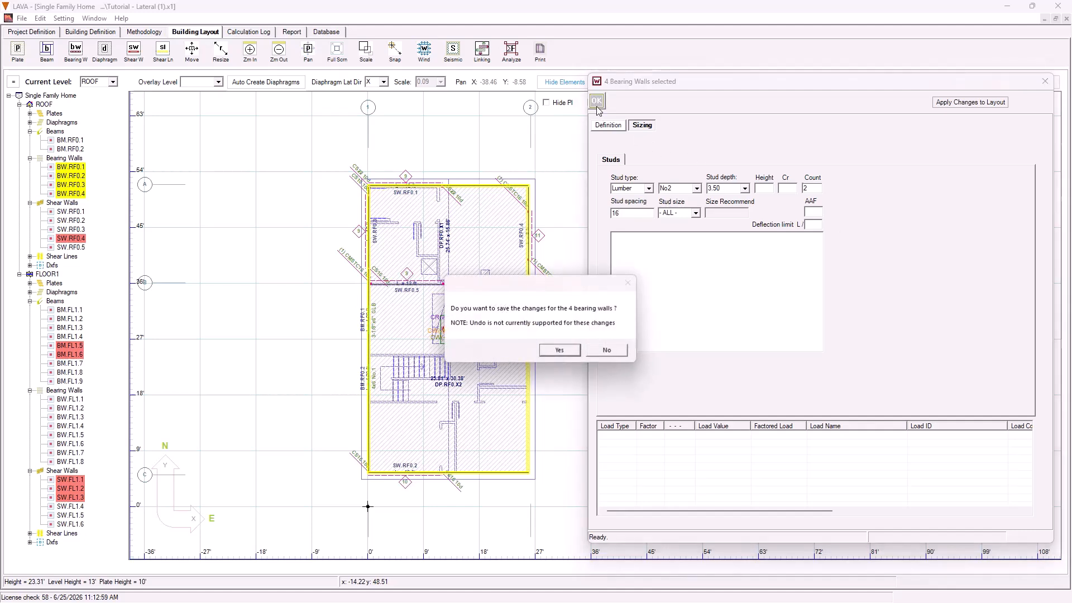
pyautogui.click(560, 350)
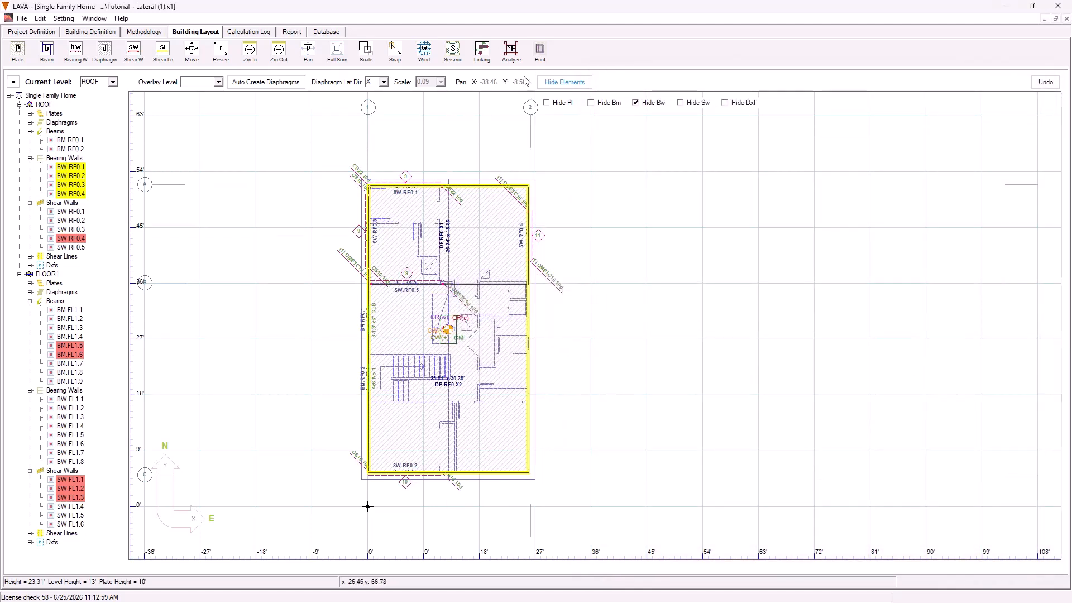
pyautogui.click(511, 55)
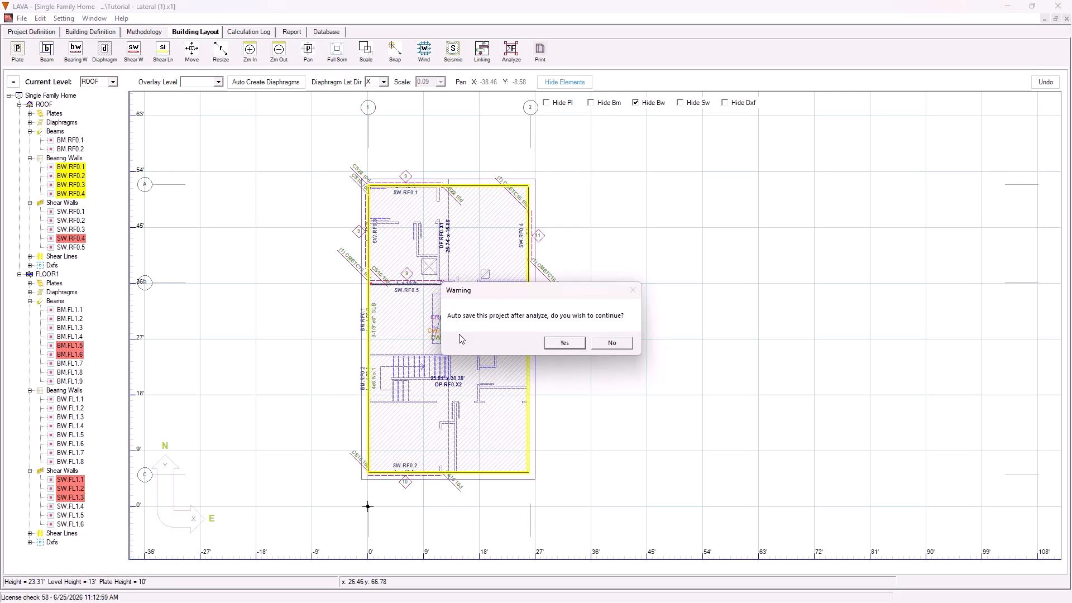
pyautogui.click(568, 344)
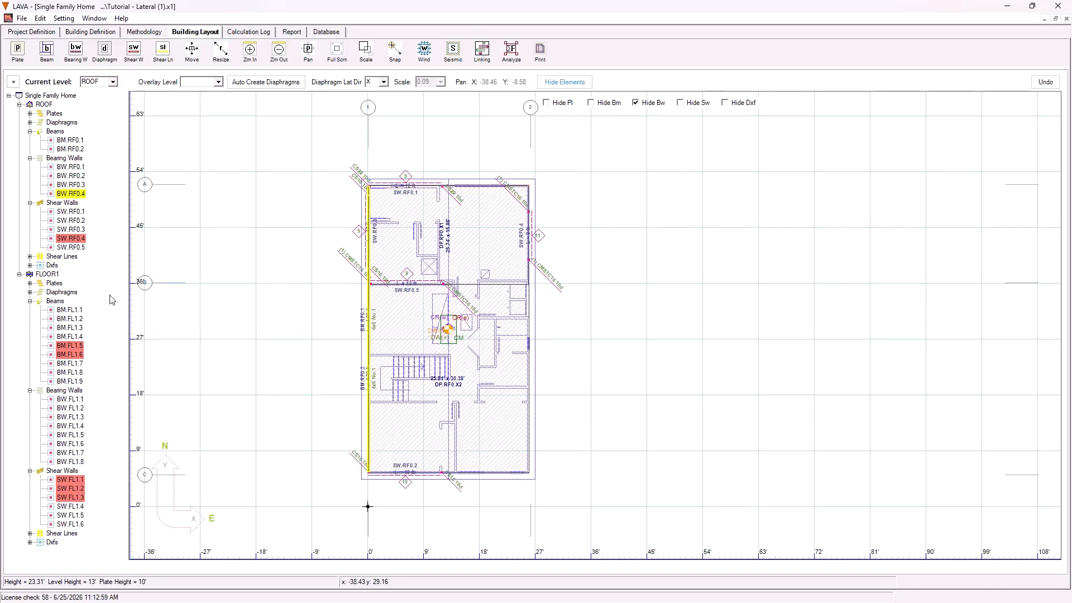
# Open the design of roof shear wall SW.RF0.4 and examine its wall sizing and recommended size.
pyautogui.click(74, 241)
pyautogui.doubleClick(74, 244)
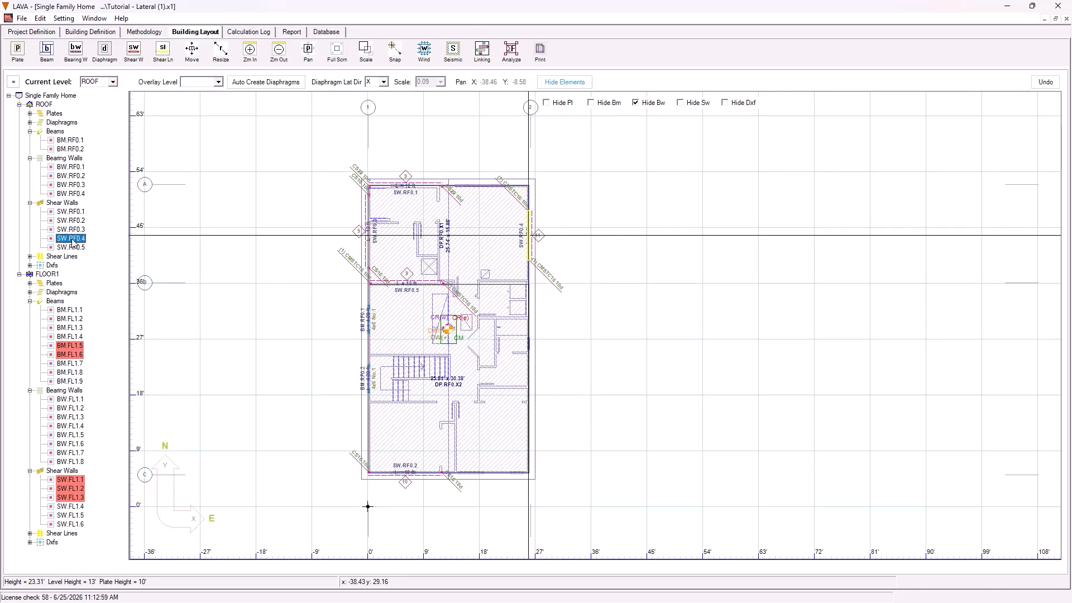
pyautogui.moveTo(625, 120); pyautogui.dragTo(632, 100)
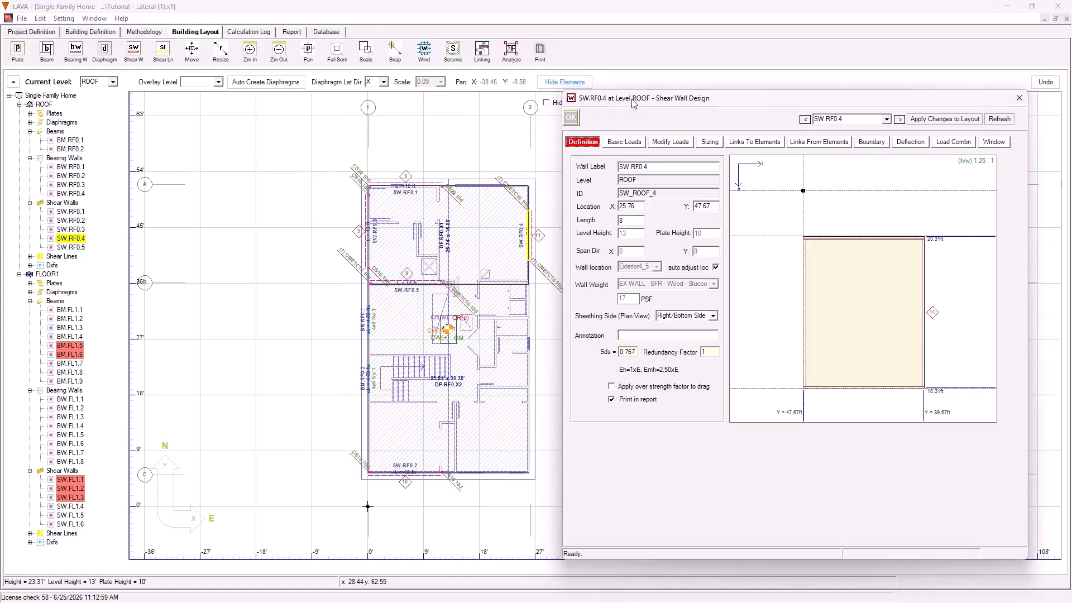
pyautogui.click(710, 142)
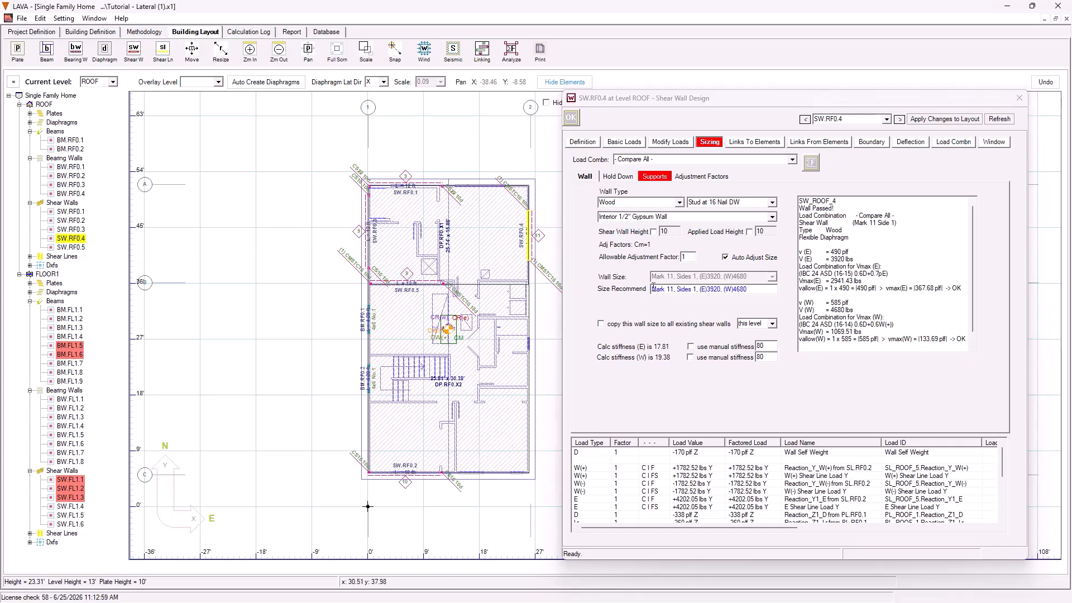
pyautogui.moveTo(656, 291); pyautogui.dragTo(744, 293)
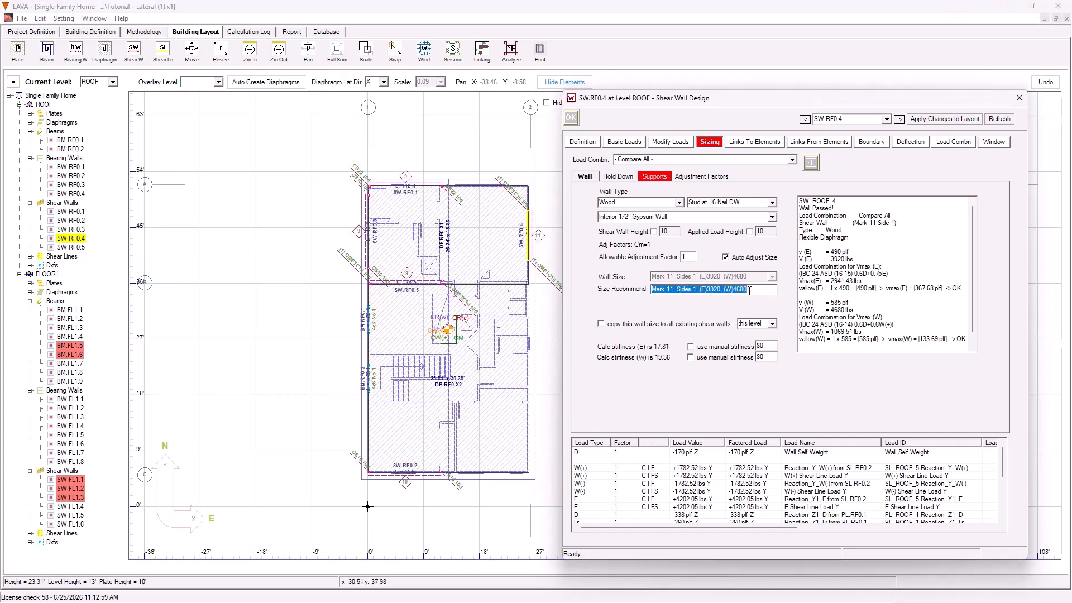
# Look up mark 11 in the wood shear wall database, widen its calculation description column, and return to the building layout.
pyautogui.click(325, 33)
pyautogui.click(101, 54)
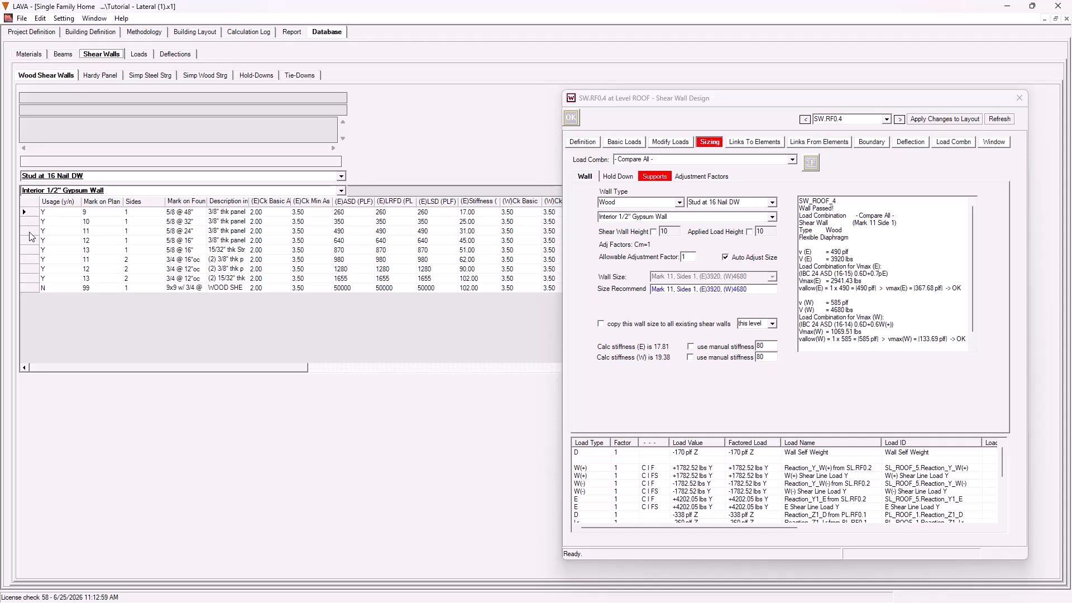
pyautogui.click(92, 231)
pyautogui.click(29, 232)
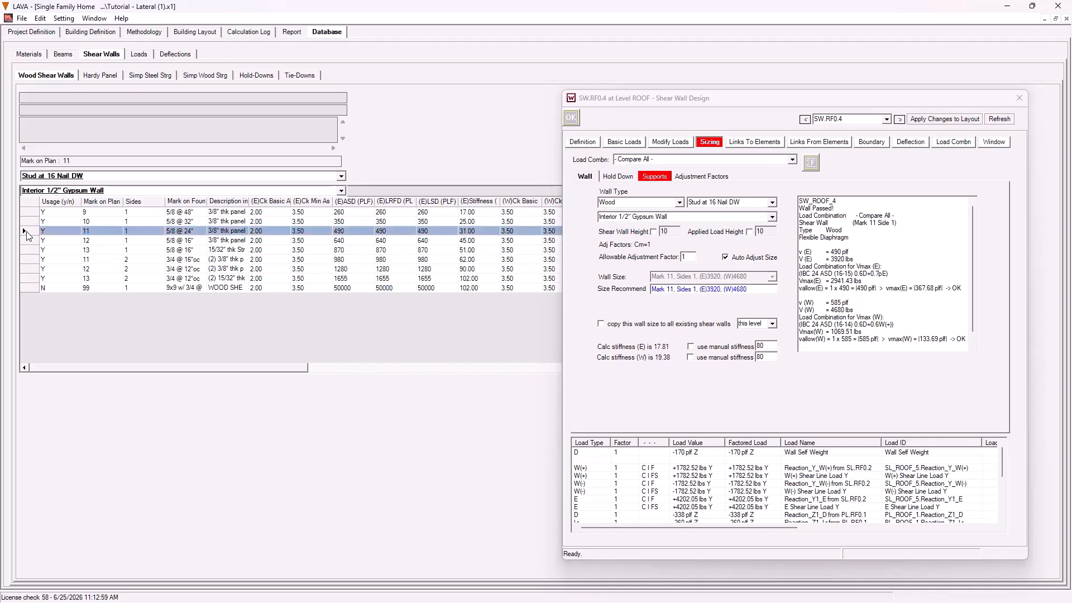
pyautogui.moveTo(250, 201); pyautogui.dragTo(335, 201)
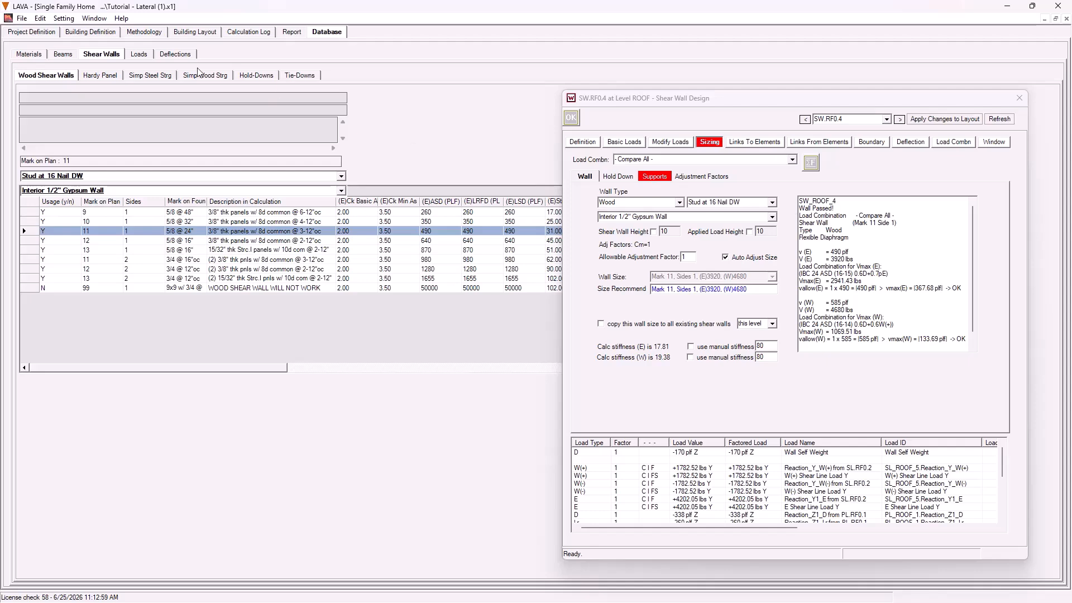
pyautogui.click(195, 32)
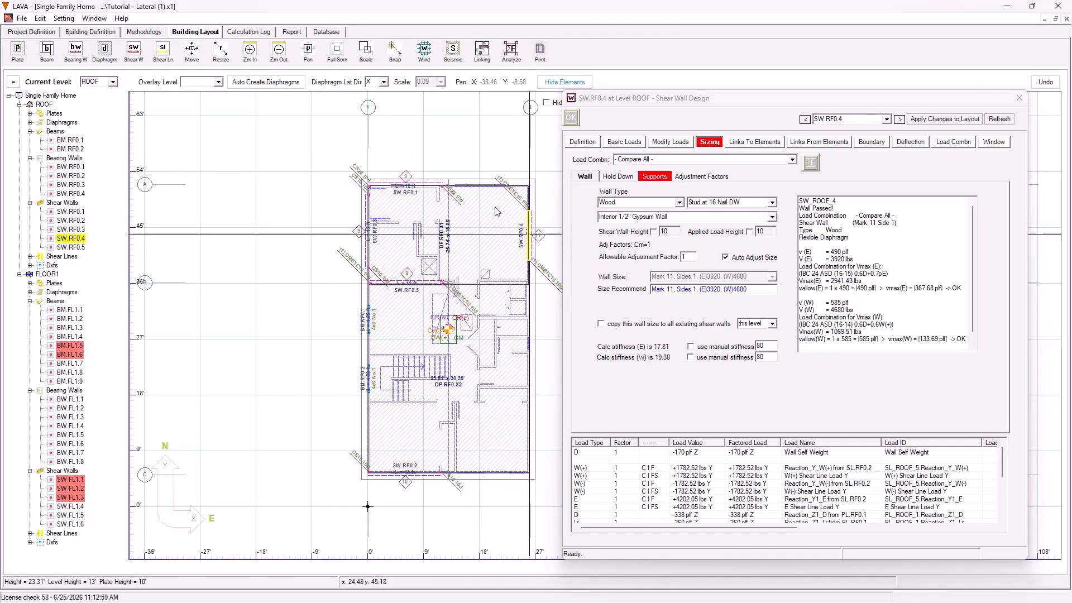
pyautogui.click(326, 32)
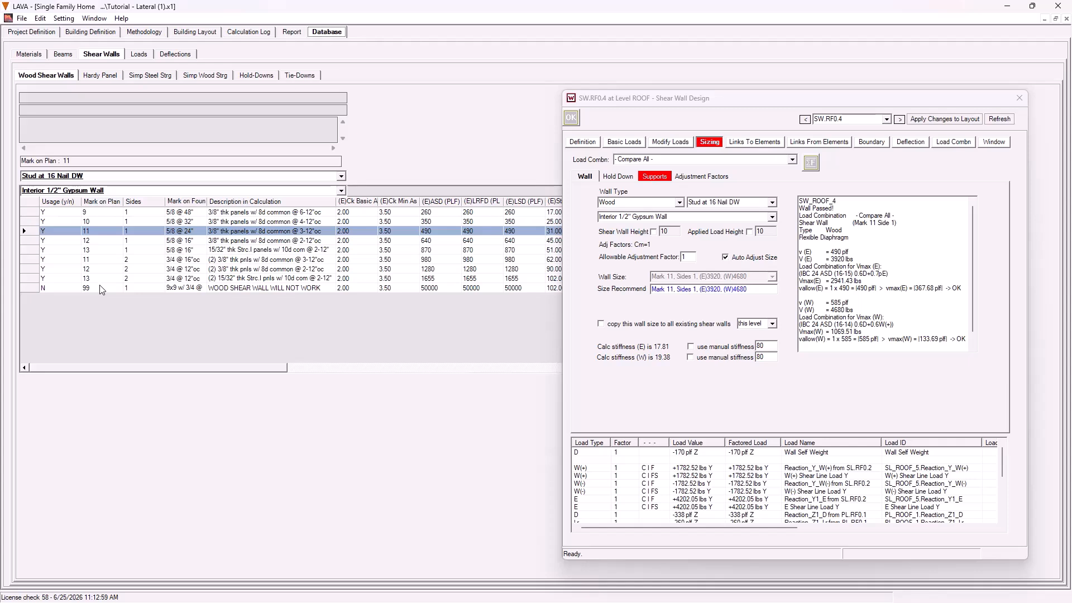
pyautogui.click(198, 32)
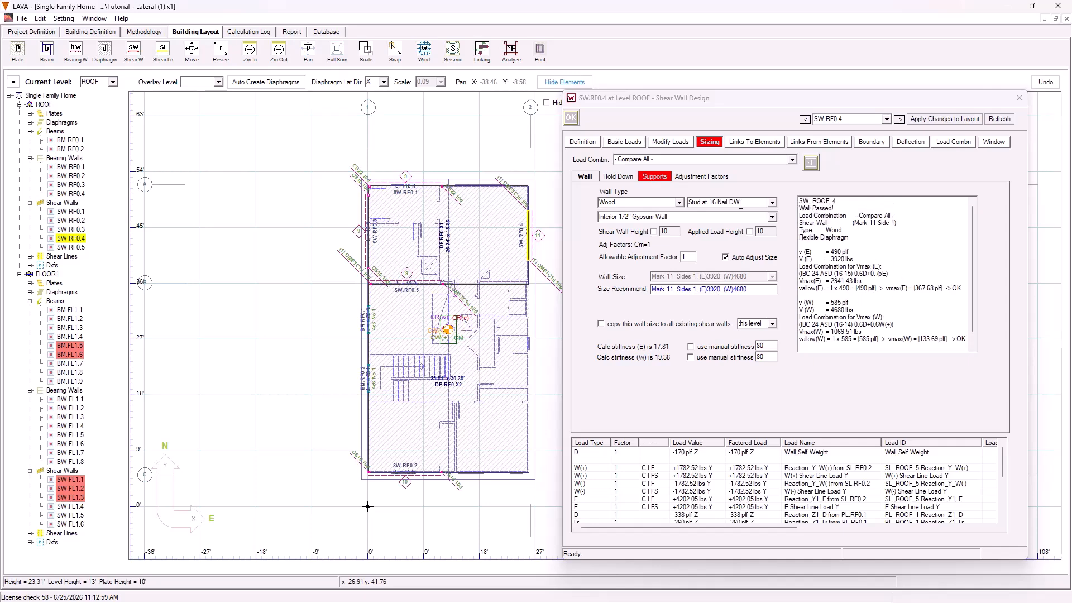
# Examine the hold-down sizing results for shear wall SW.RF0.4.
pyautogui.click(620, 176)
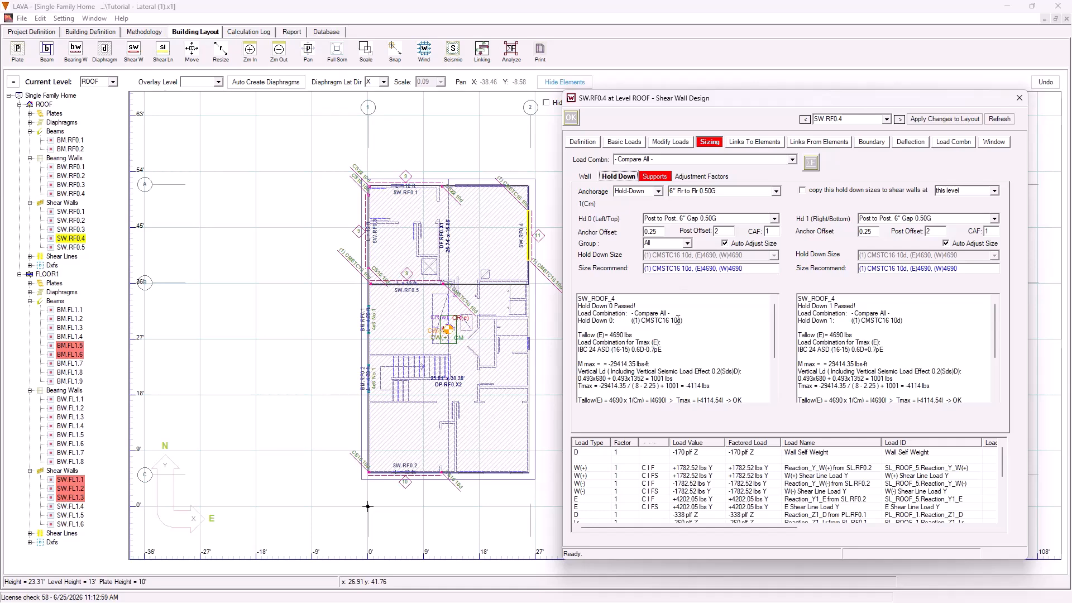
pyautogui.click(722, 232)
pyautogui.moveTo(774, 317)
pyautogui.mouseDown()
pyautogui.moveTo(770, 367)
pyautogui.moveTo(771, 308)
pyautogui.mouseUp()
# Examine the support sizing of SW.RF0.4, including the wall plate bearing options and Support 0's capacity checks.
pyautogui.click(658, 176)
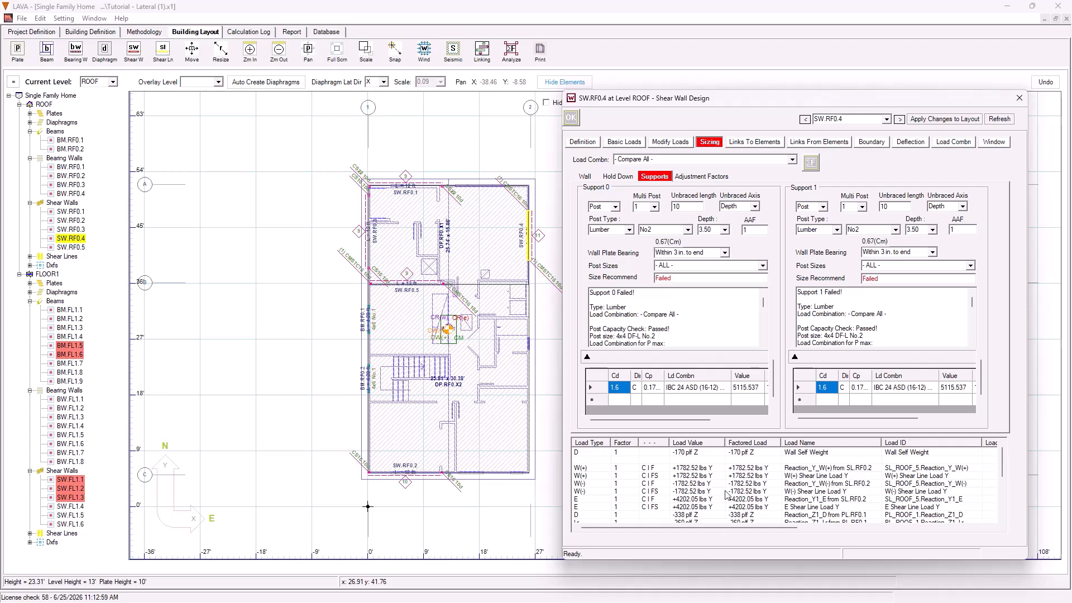
pyautogui.click(725, 253)
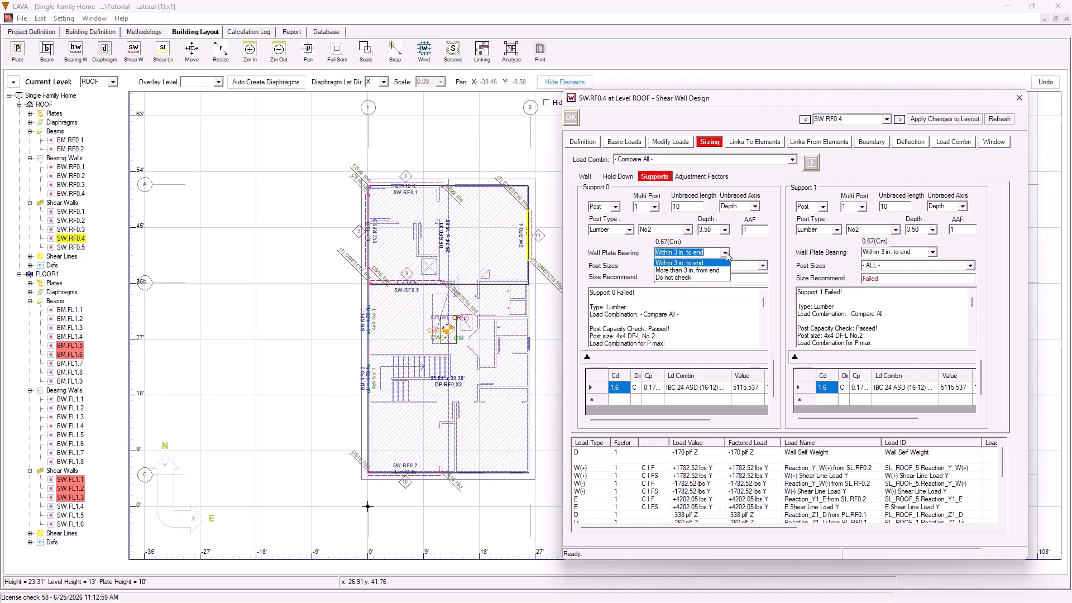
pyautogui.click(726, 254)
pyautogui.scroll(-4, 765, 326)
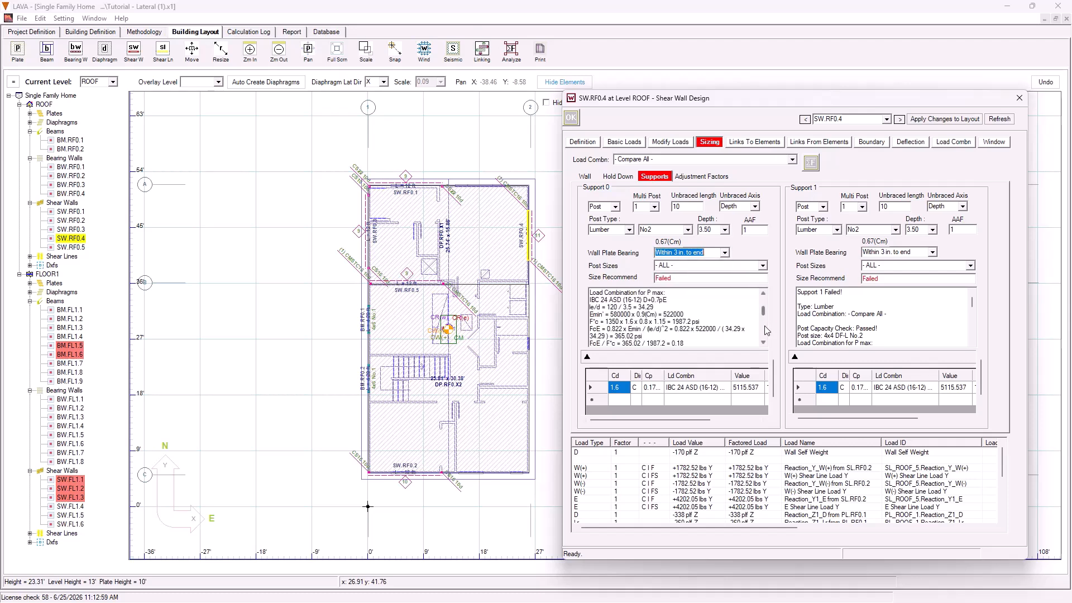
pyautogui.scroll(-8, 764, 342)
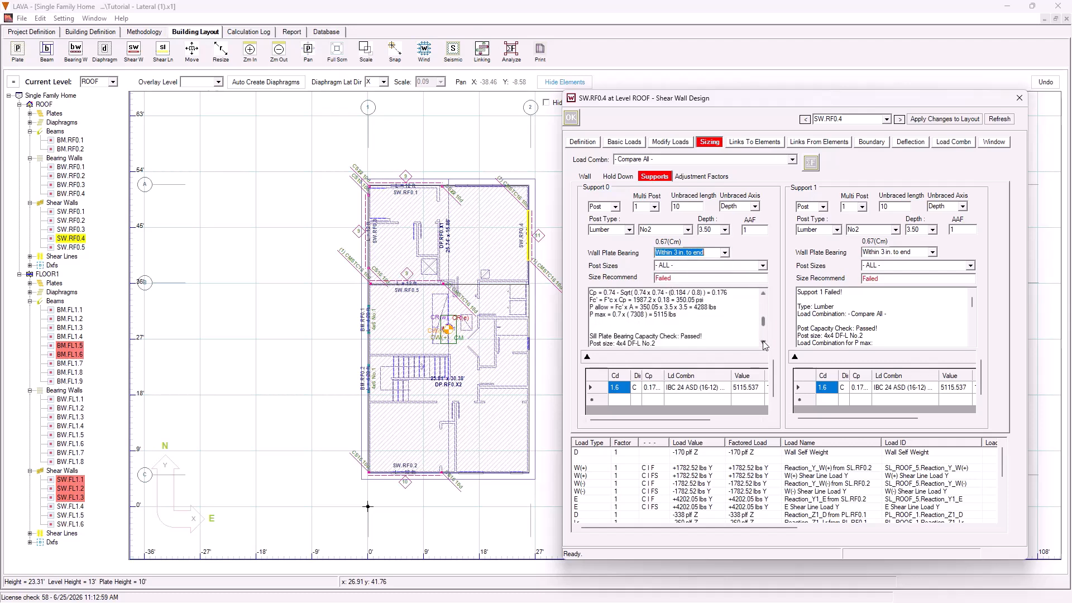
pyautogui.scroll(-3, 764, 344)
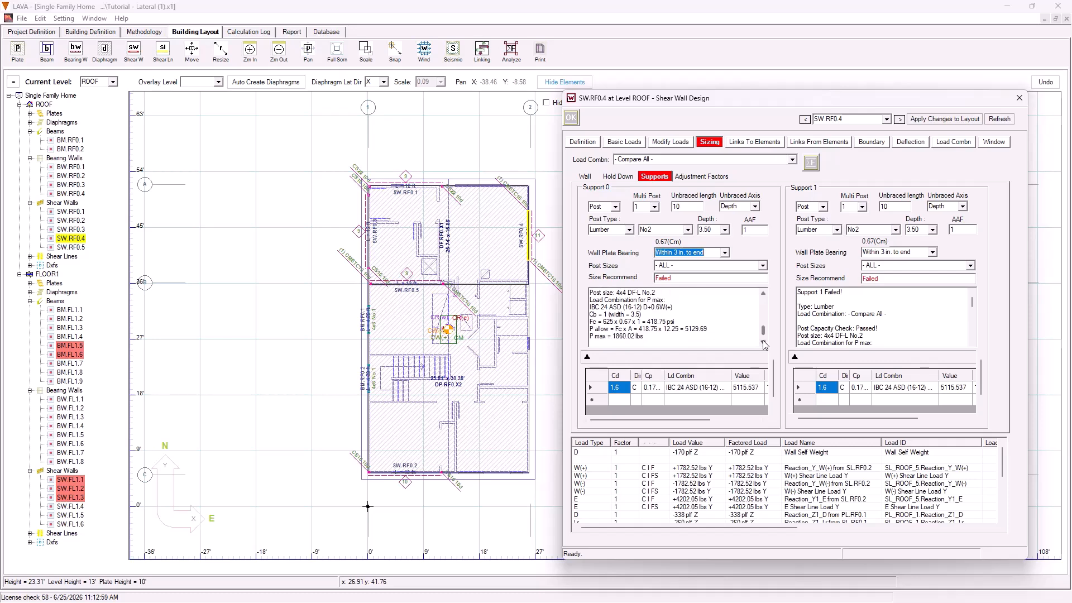
pyautogui.moveTo(764, 335); pyautogui.dragTo(763, 301)
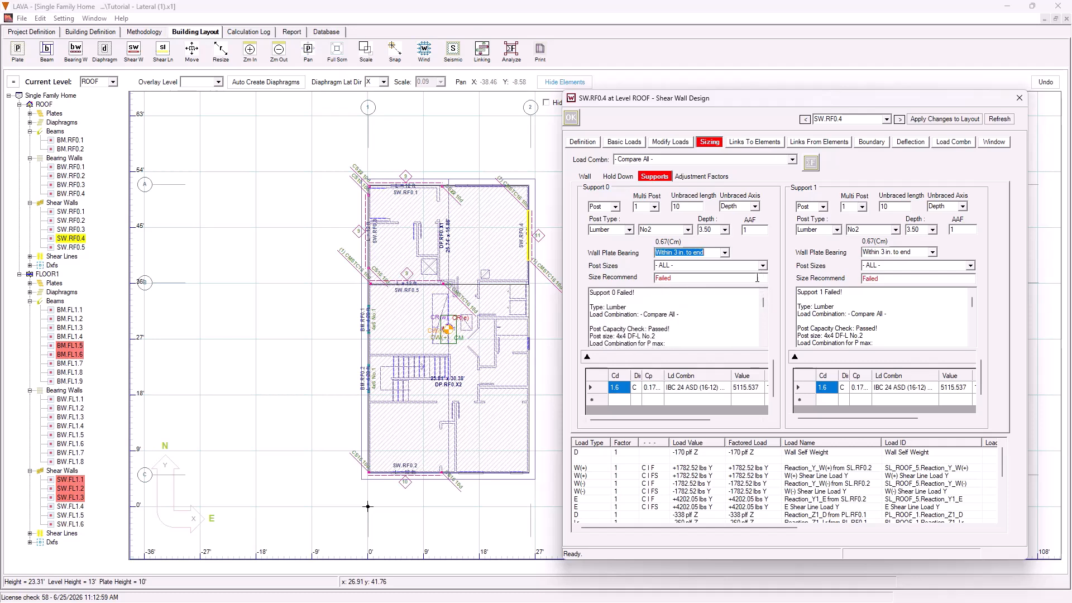
# Set the post depth of both SW.RF0.4 supports to 7.25 and recalculate the sizing.
pyautogui.click(724, 231)
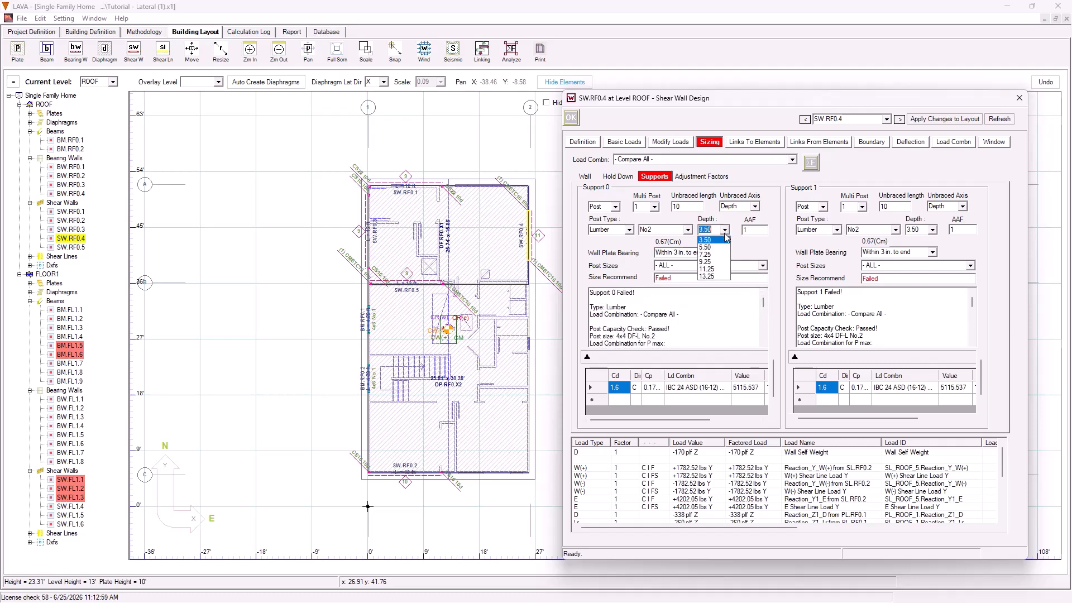
pyautogui.click(706, 254)
pyautogui.click(925, 229)
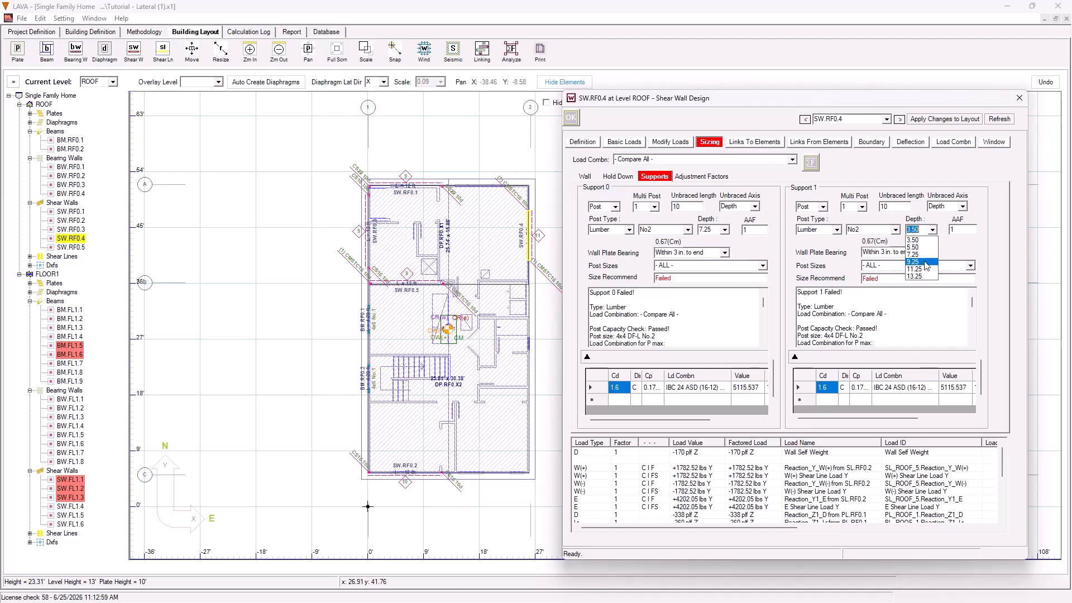
pyautogui.click(925, 256)
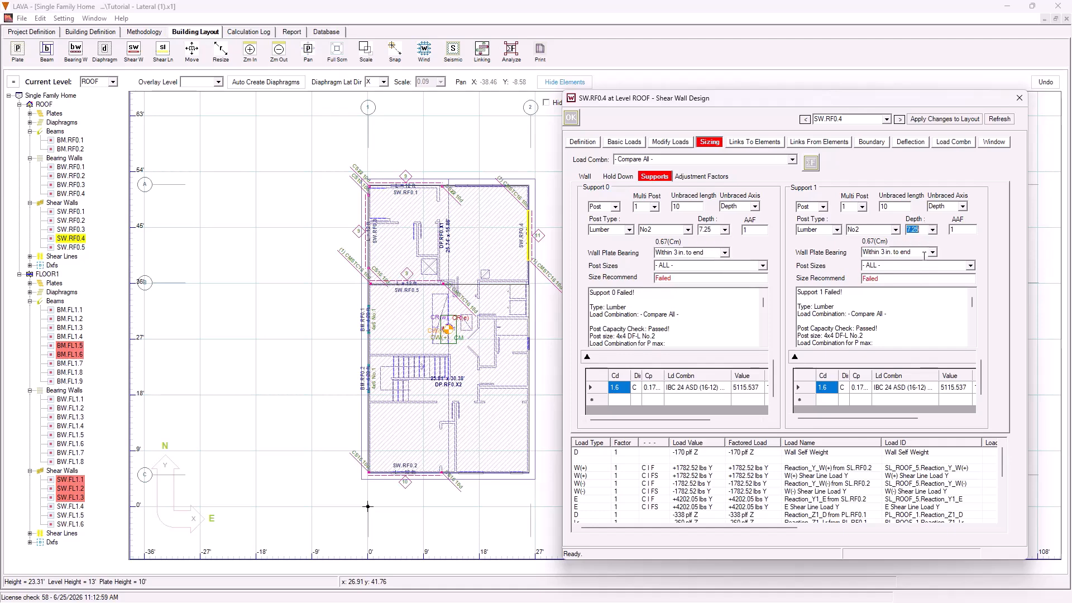
pyautogui.click(813, 166)
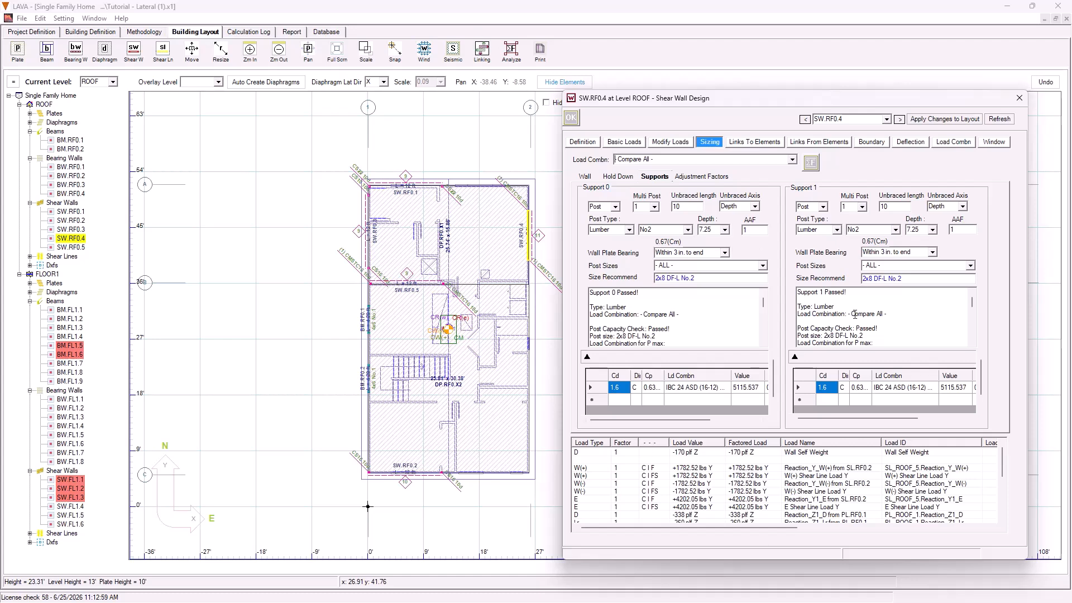
# Set the unbraced axis of both SW.RF0.4 supports to Width and recalculate the sizing.
pyautogui.click(755, 207)
pyautogui.click(731, 221)
pyautogui.click(962, 207)
pyautogui.click(941, 221)
pyautogui.click(812, 164)
# Review Support 0's unbraced axis options, recalculate the support sizing, and accept the SW.RF0.4 design.
pyautogui.click(755, 207)
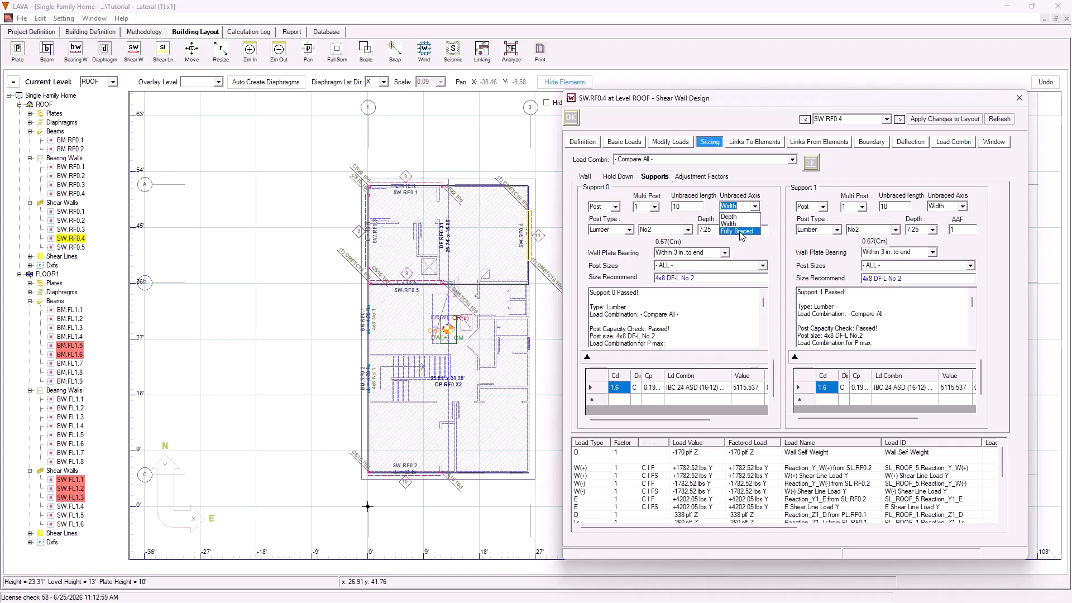
pyautogui.click(776, 201)
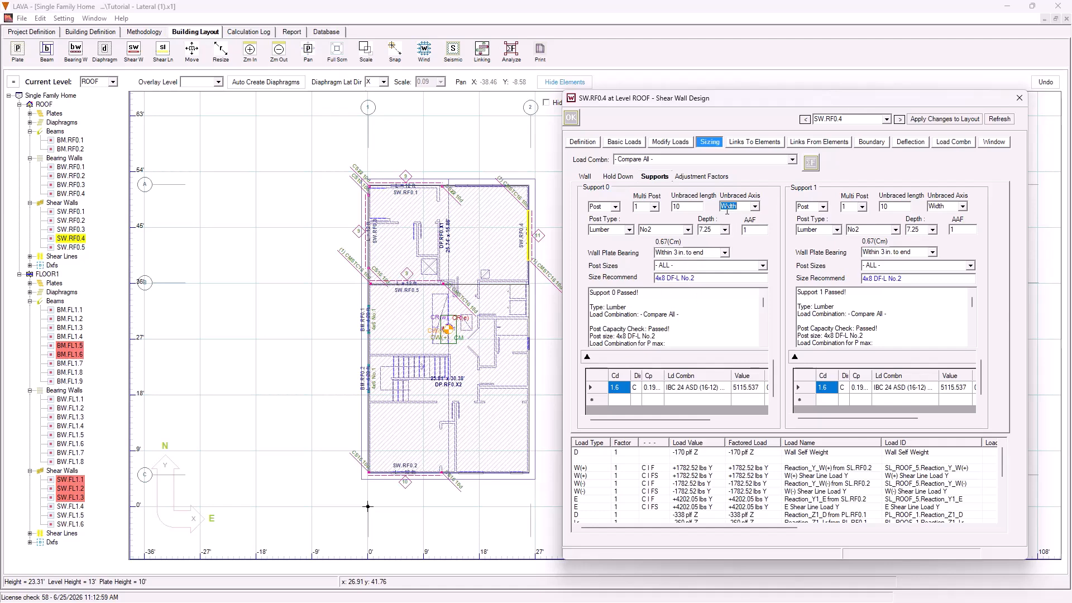
pyautogui.click(813, 163)
pyautogui.click(571, 117)
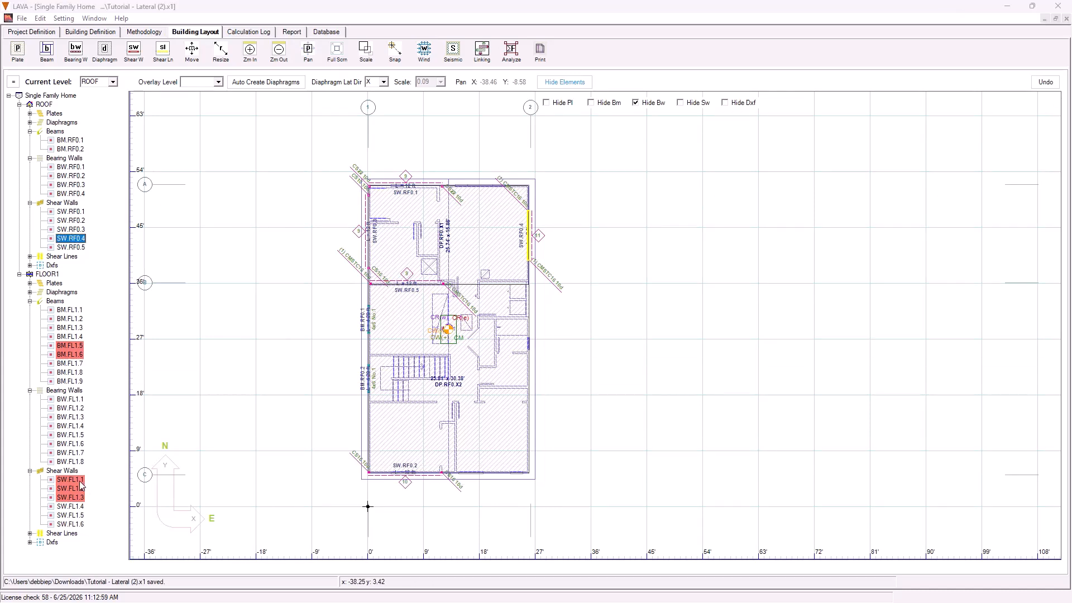
# Open the design of shear wall SW.FL1.1 on FLOOR1 and review its wall sizing.
pyautogui.click(79, 483)
pyautogui.doubleClick(79, 483)
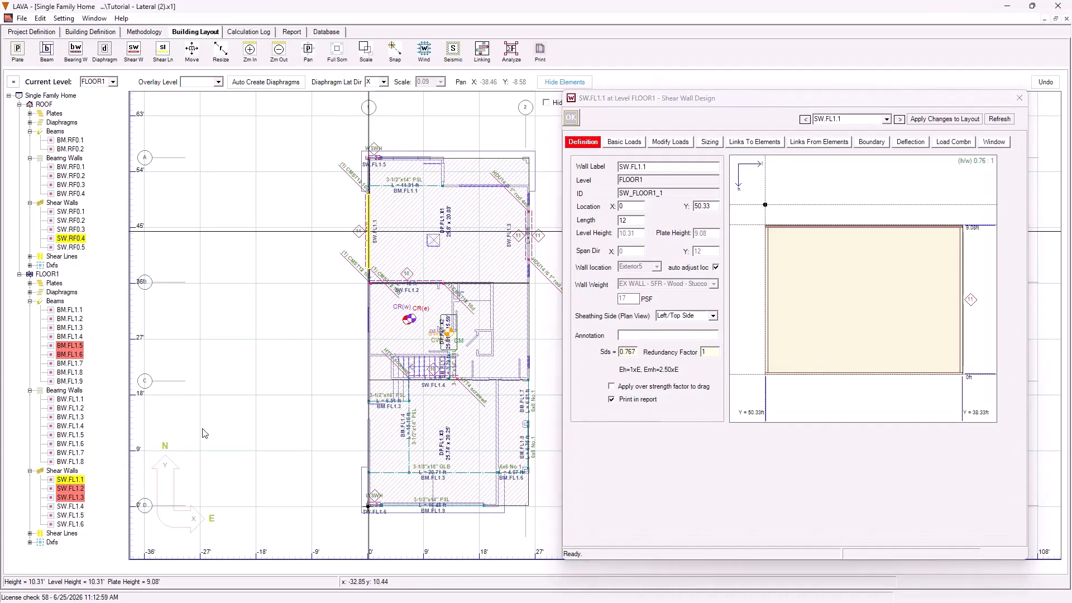
pyautogui.click(708, 144)
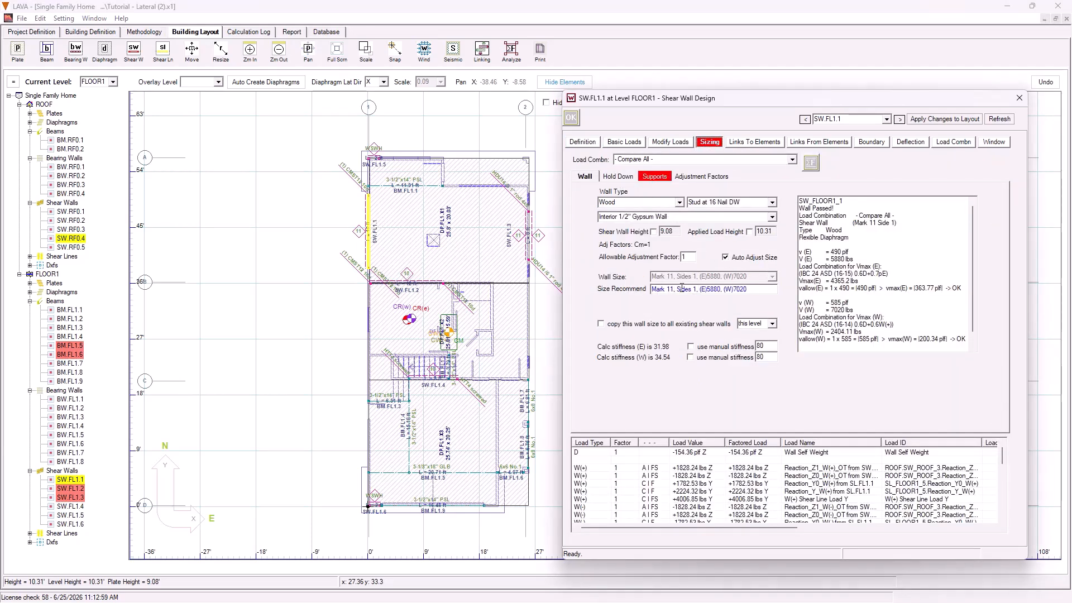
# Try the 1-Pour 2.5ksi SDC CDEF 0.50G anchorage for SW.FL1.1's hold-downs and recalculate the sizing.
pyautogui.click(620, 177)
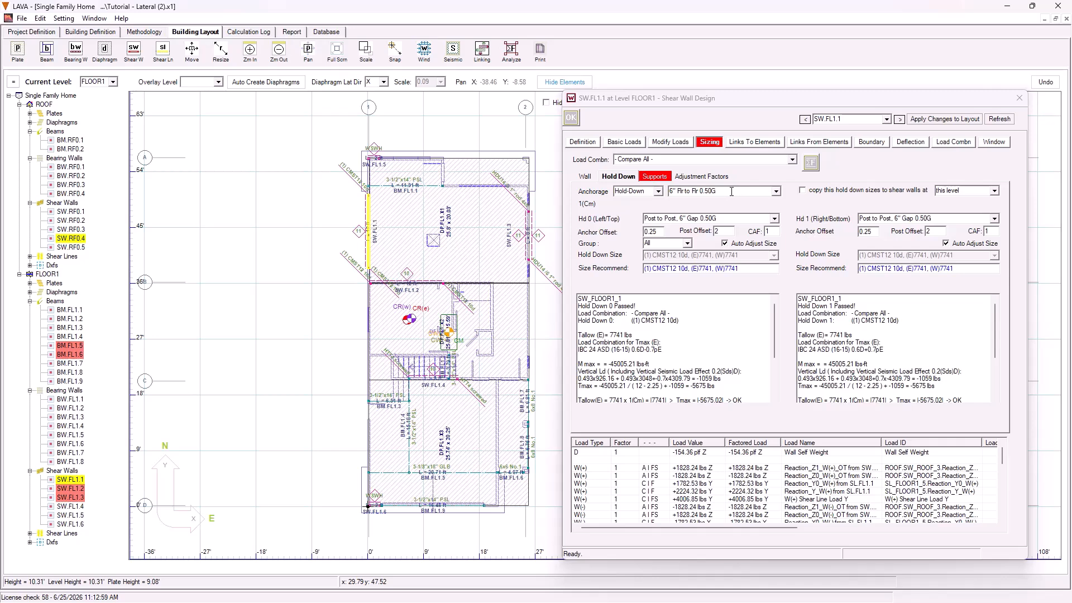
pyautogui.click(776, 192)
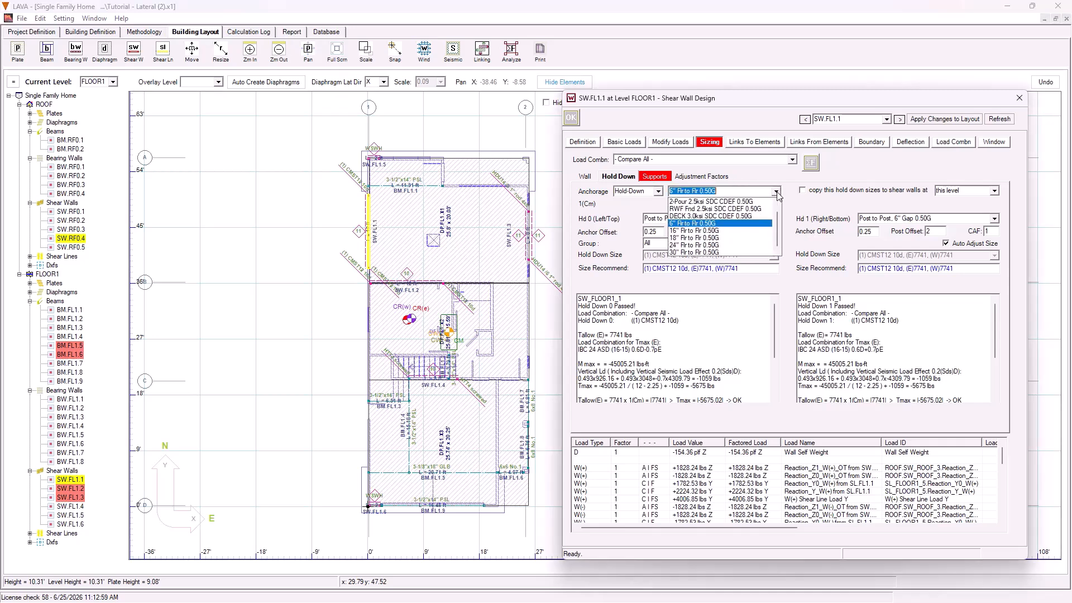
pyautogui.scroll(1, 726, 212)
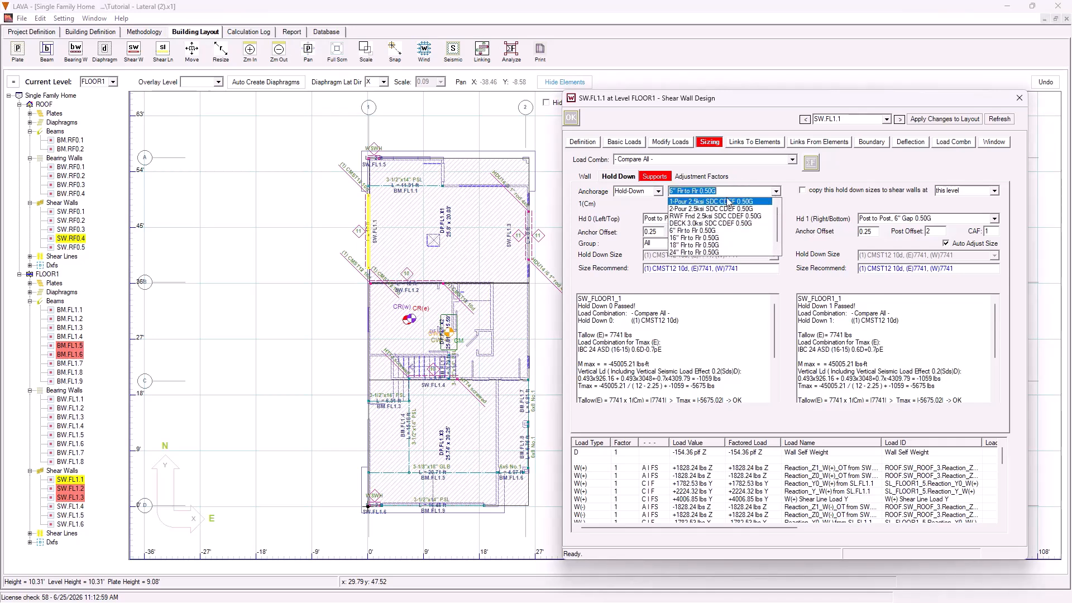
pyautogui.click(751, 202)
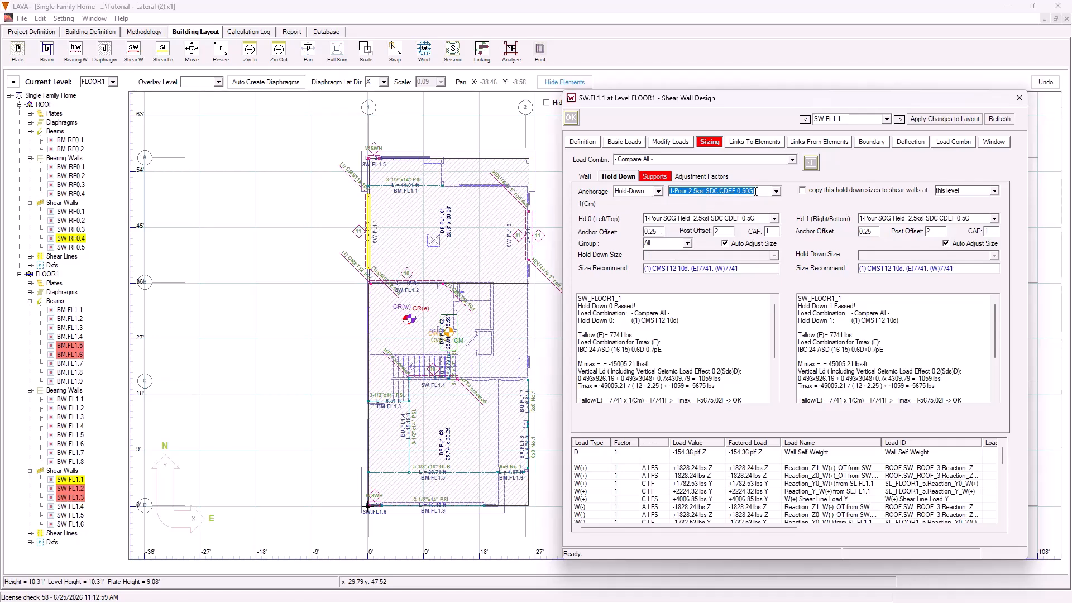
pyautogui.click(810, 163)
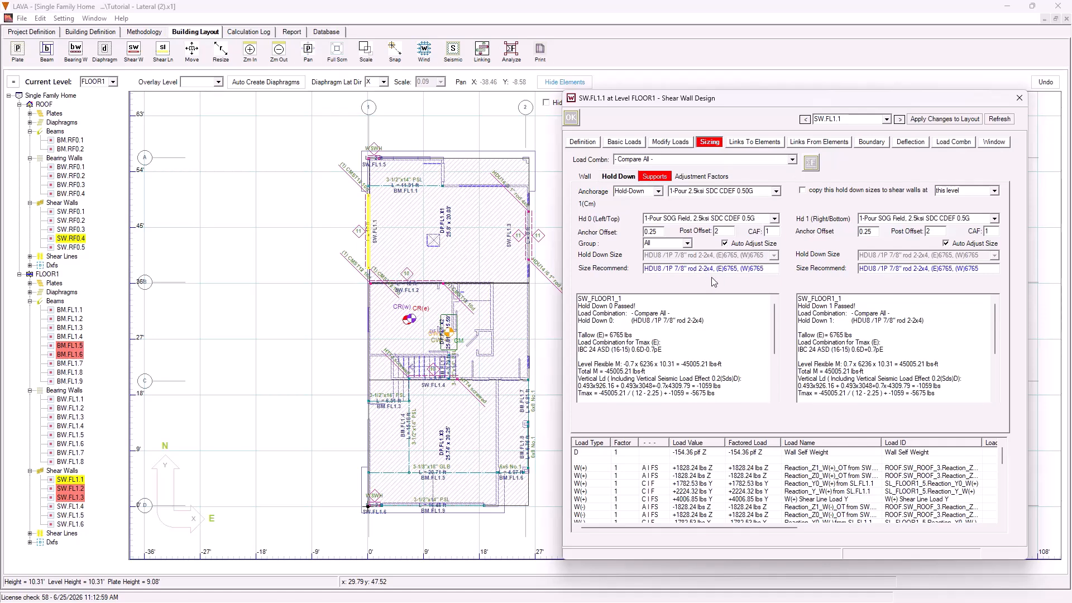
# Try a manual HDU5 /1P 5/8" rod 2-2x4 size for hold-down 0, examine its calculation, and refresh the design.
pyautogui.click(747, 244)
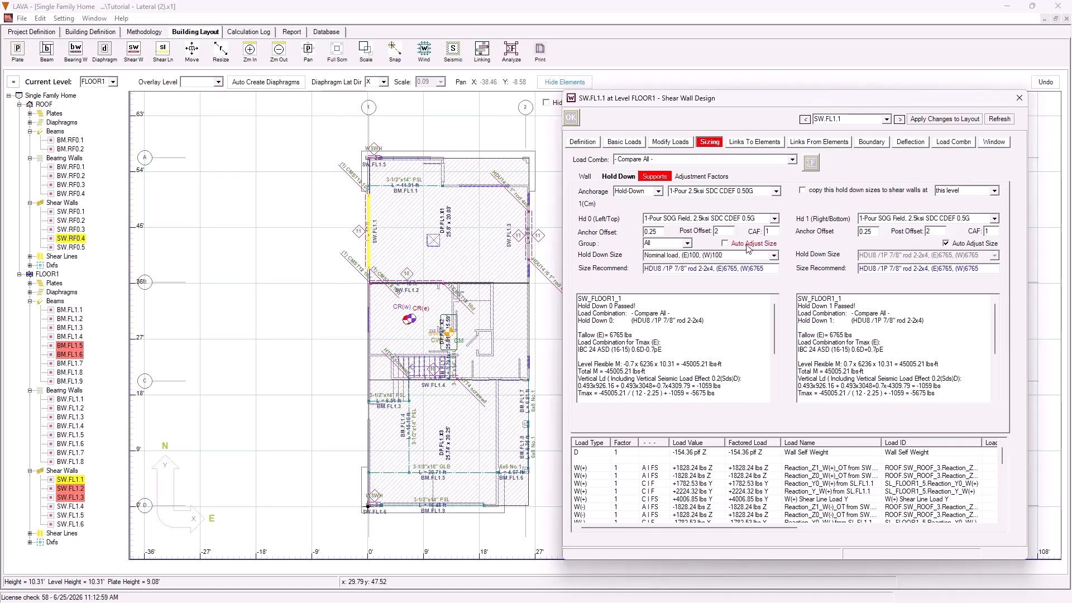
pyautogui.click(774, 256)
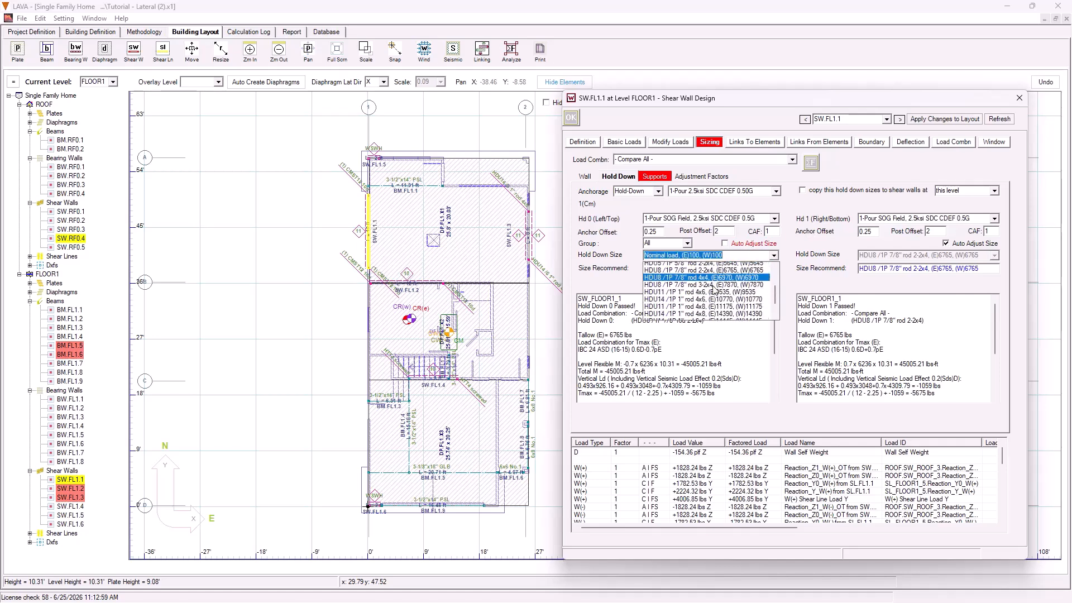
pyautogui.scroll(3, 695, 301)
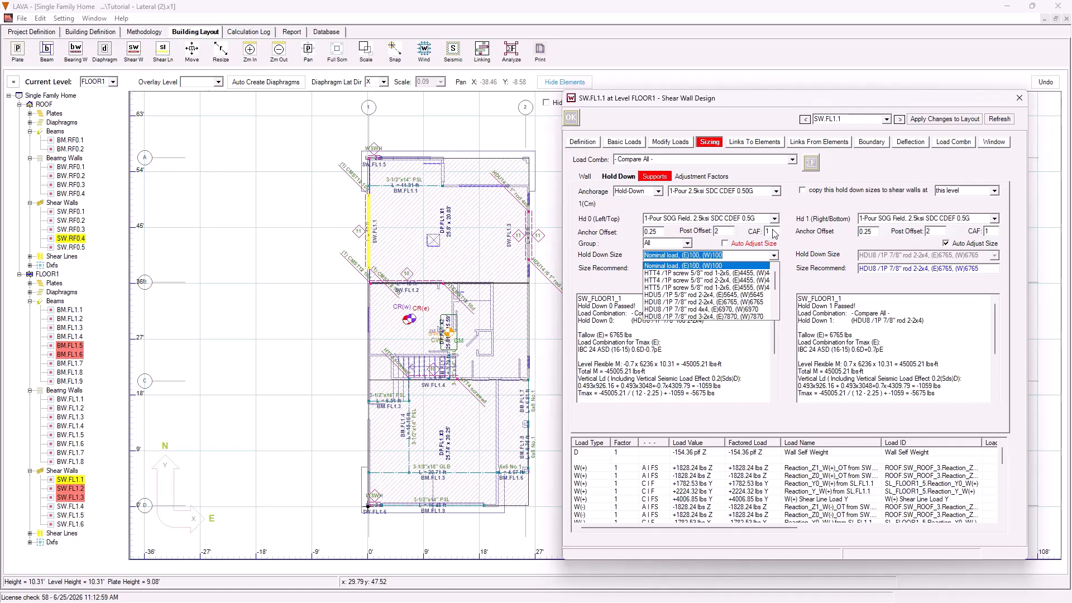
pyautogui.scroll(-5, 713, 287)
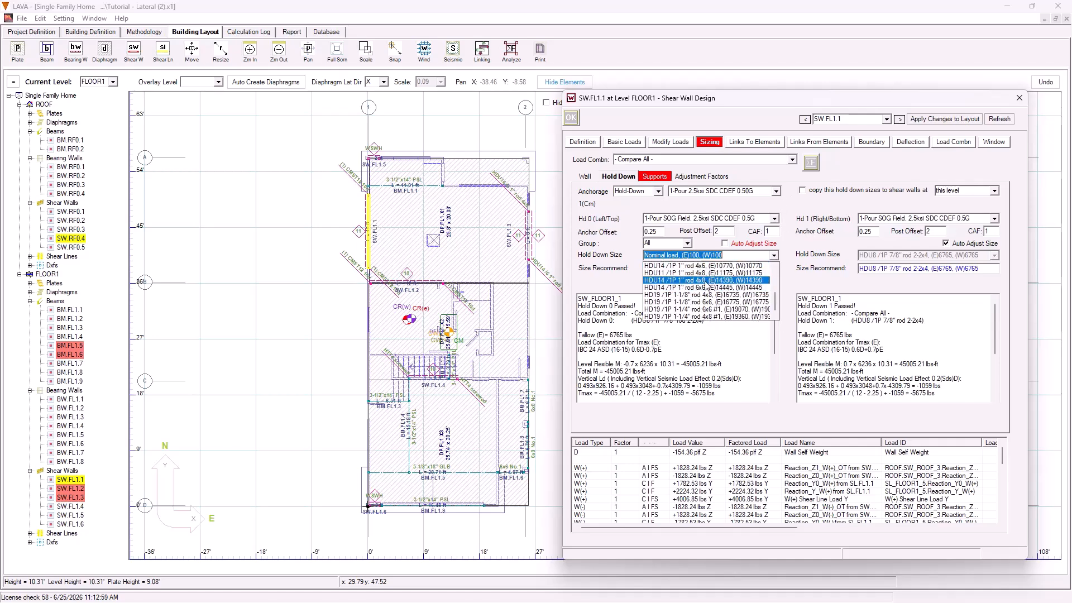
pyautogui.scroll(1, 671, 294)
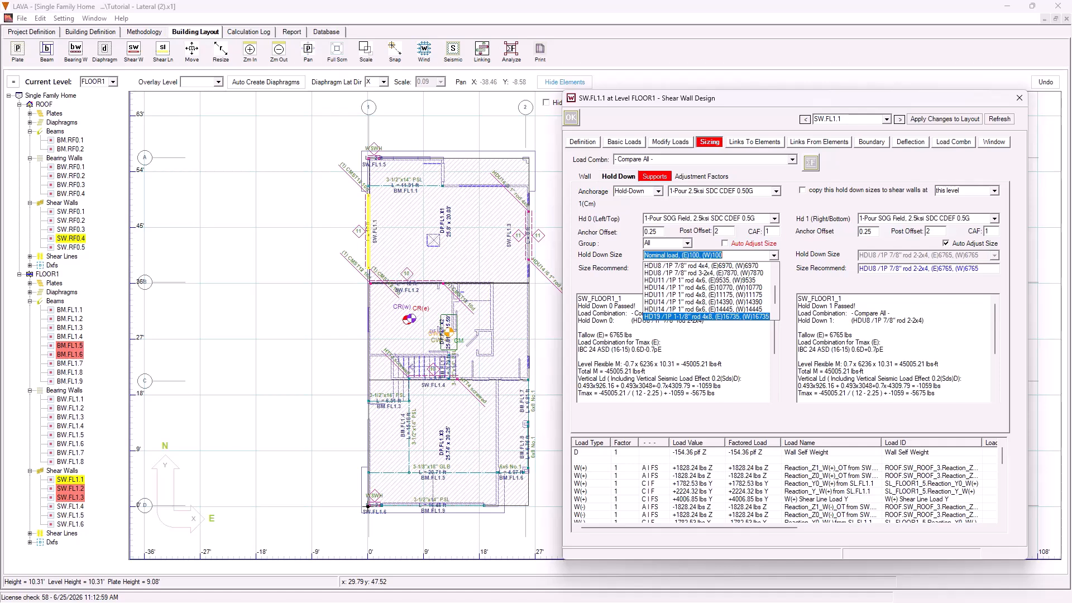
pyautogui.scroll(2, 692, 292)
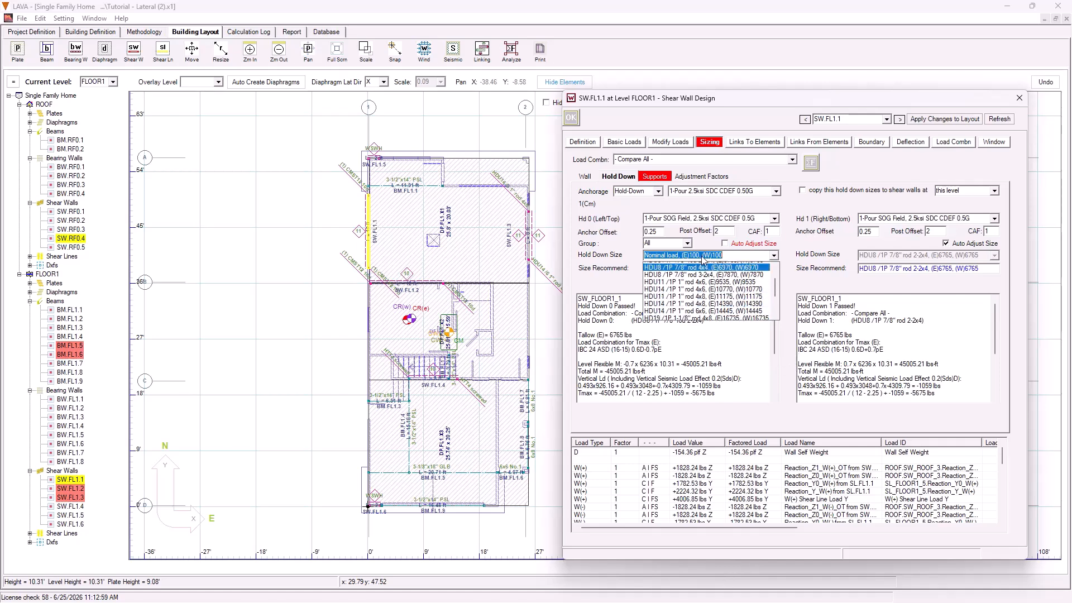
pyautogui.click(691, 295)
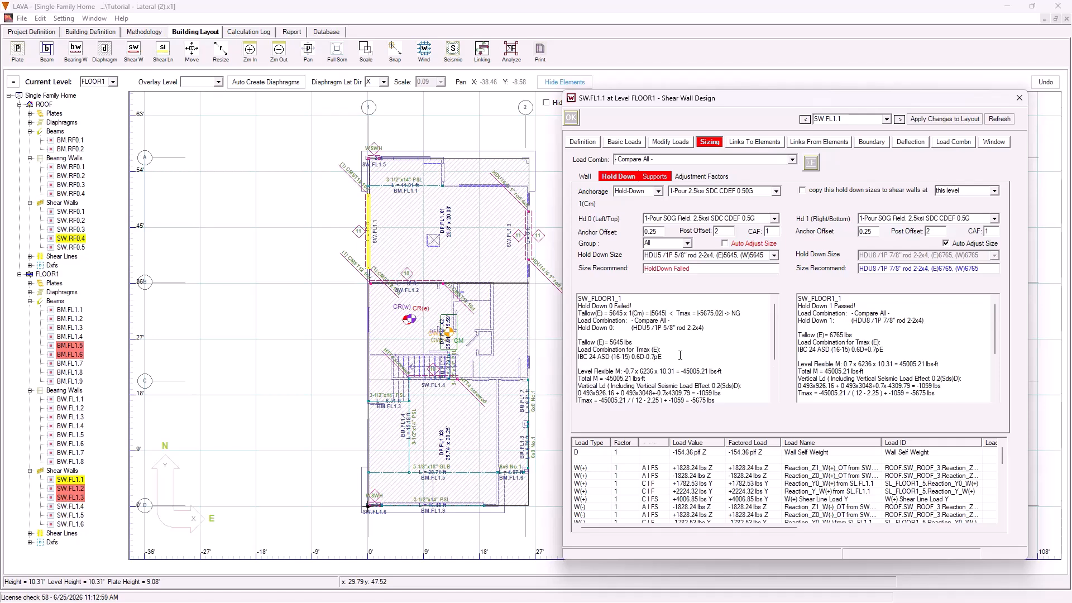
pyautogui.scroll(-4, 680, 356)
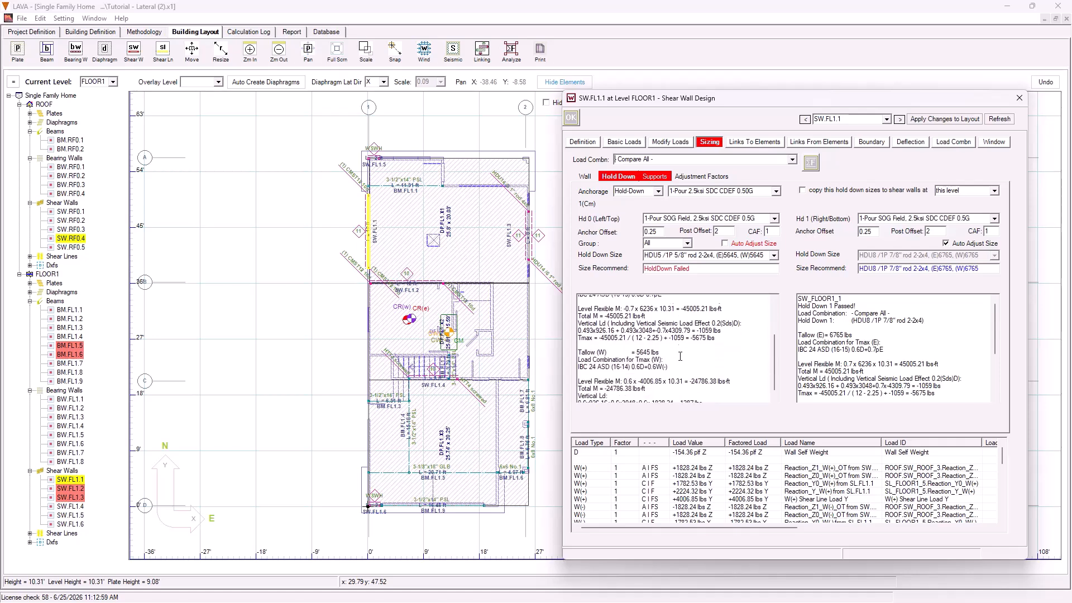
pyautogui.scroll(4, 678, 363)
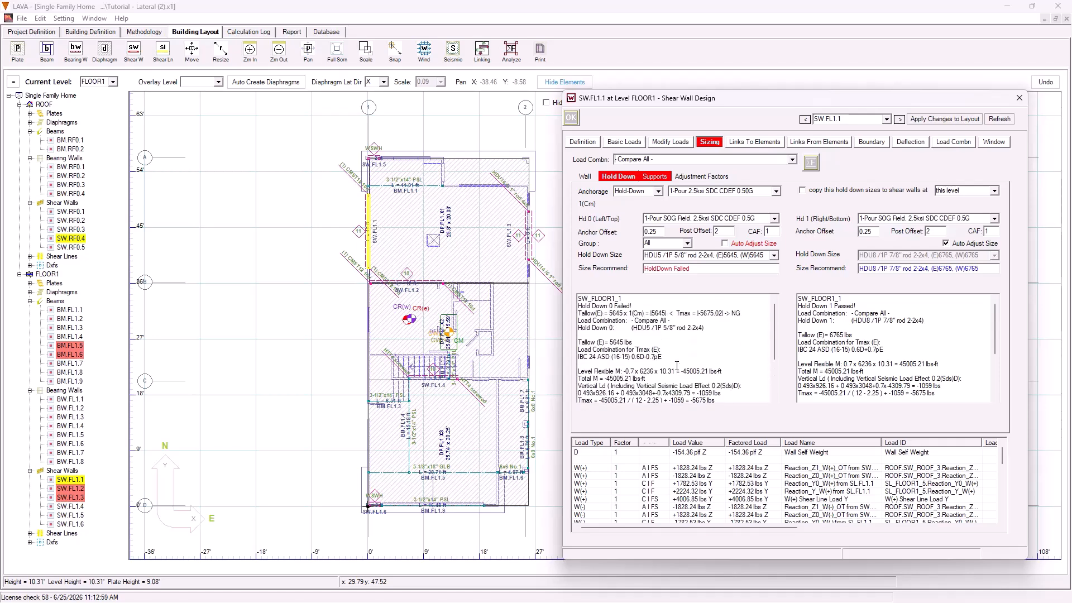
pyautogui.click(1001, 118)
# Set SW.FL1.1's hold-down anchorage to 1-Pour 2.5ksi SDC CDEF 0.50G and recalculate the hold-down sizes.
pyautogui.click(618, 177)
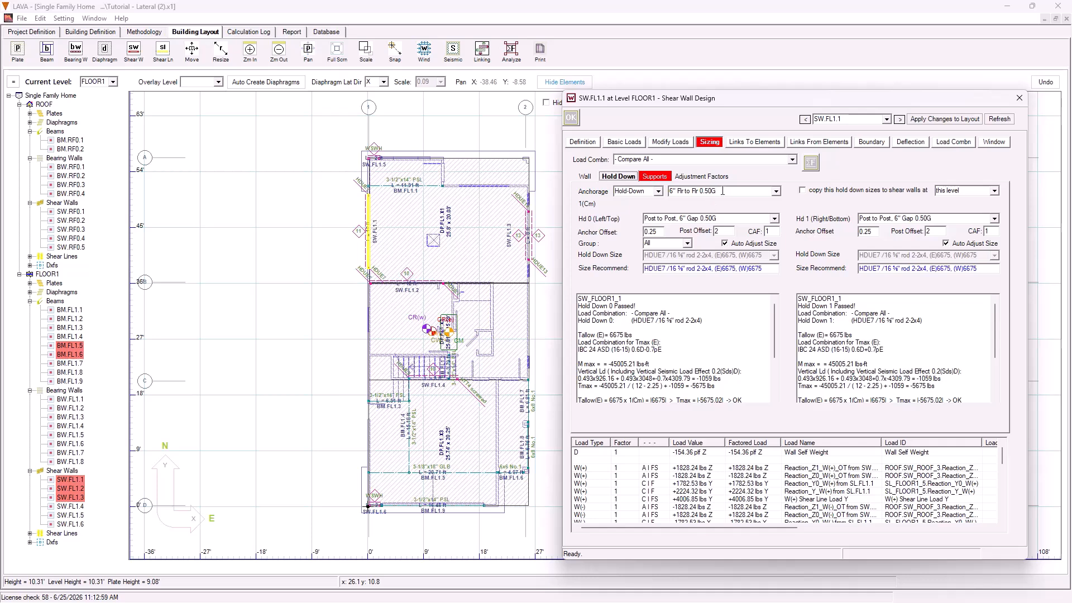
pyautogui.click(725, 191)
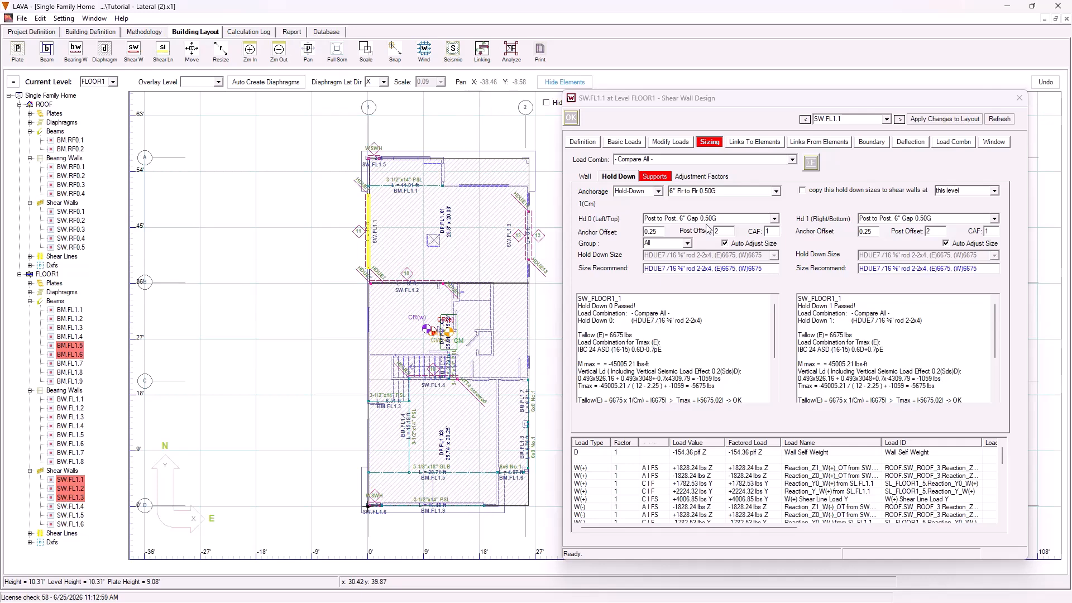
pyautogui.click(776, 192)
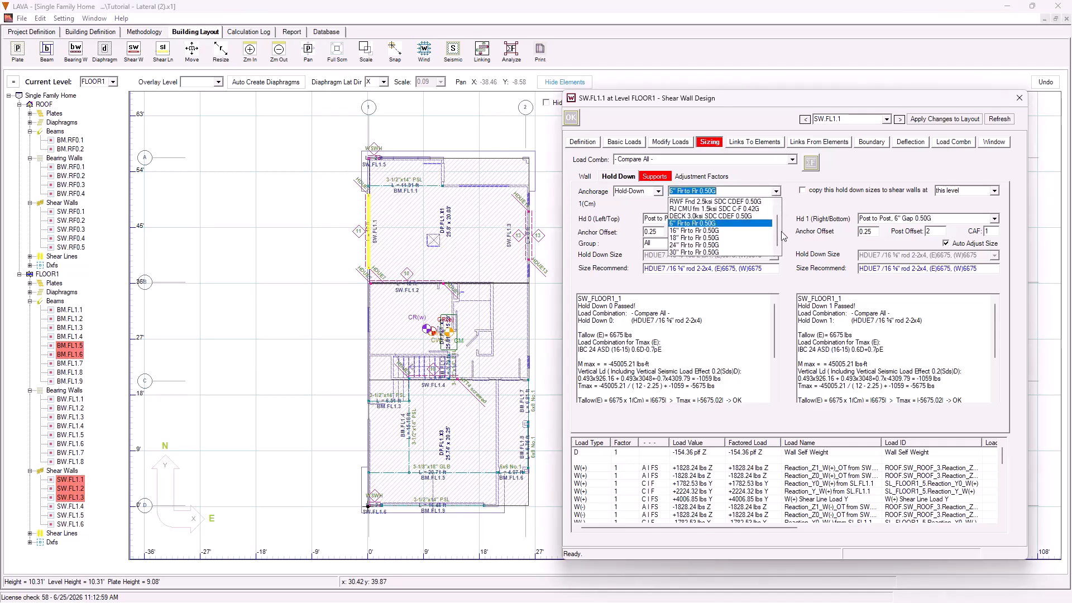
pyautogui.click(721, 201)
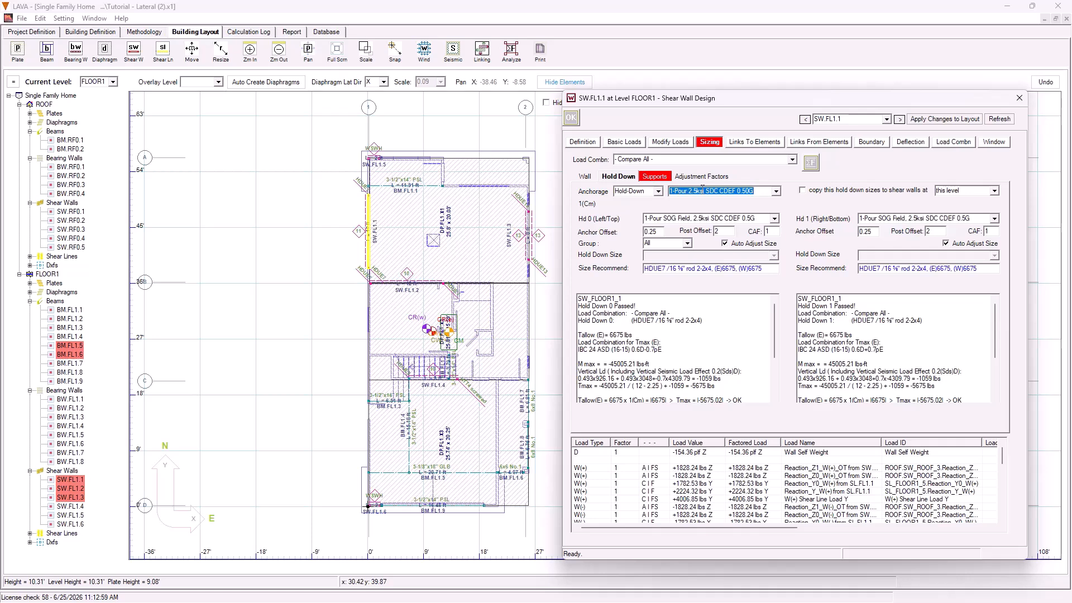
pyautogui.click(810, 162)
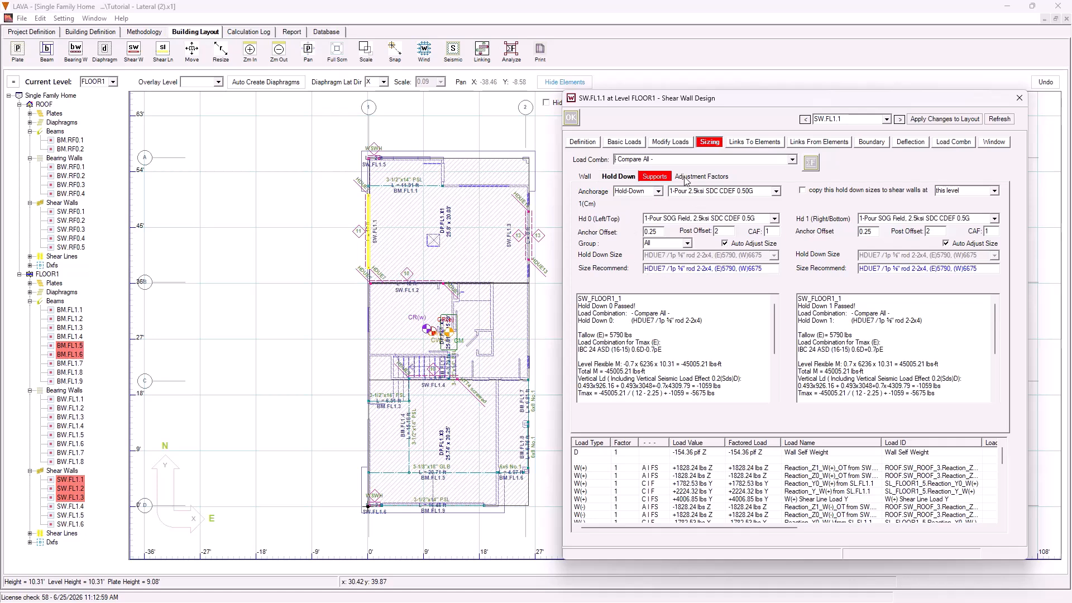
# Copy SW.FL1.1's hold-down sizes to the shear walls at this level and apply the changes to the layout.
pyautogui.click(656, 176)
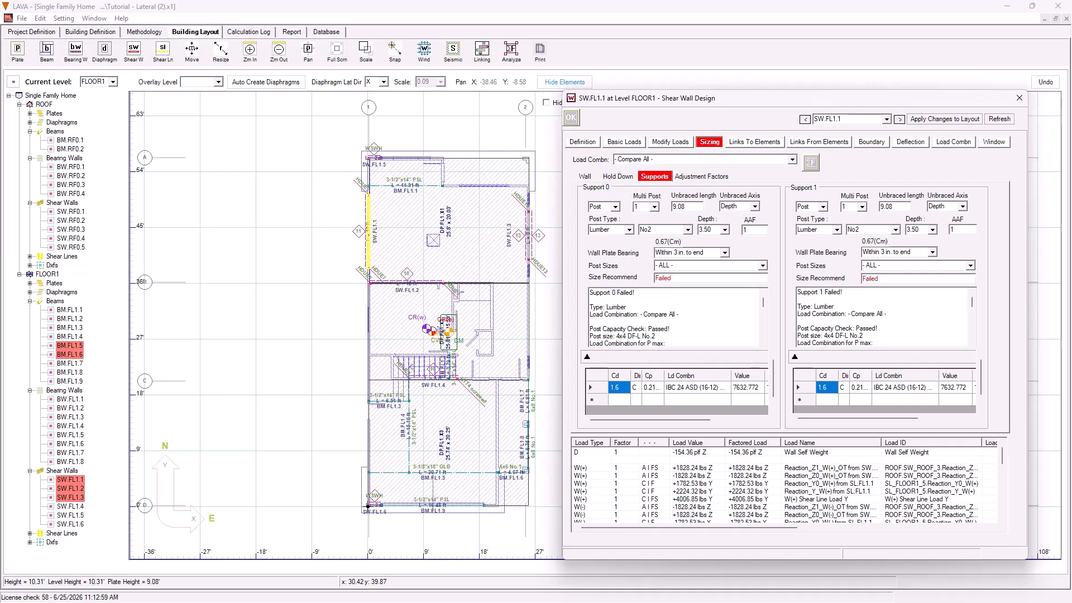
pyautogui.click(617, 177)
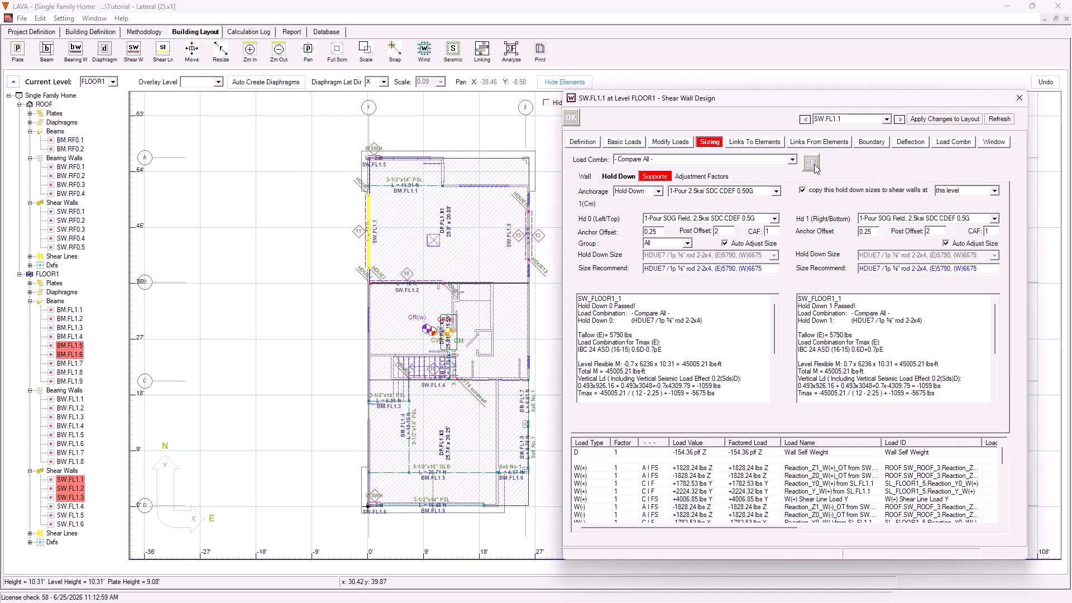
pyautogui.click(956, 121)
# Try 4x4 DF-L No.2 as the post size for Support 0 of SW.FL1.1 and recalculate.
pyautogui.click(654, 177)
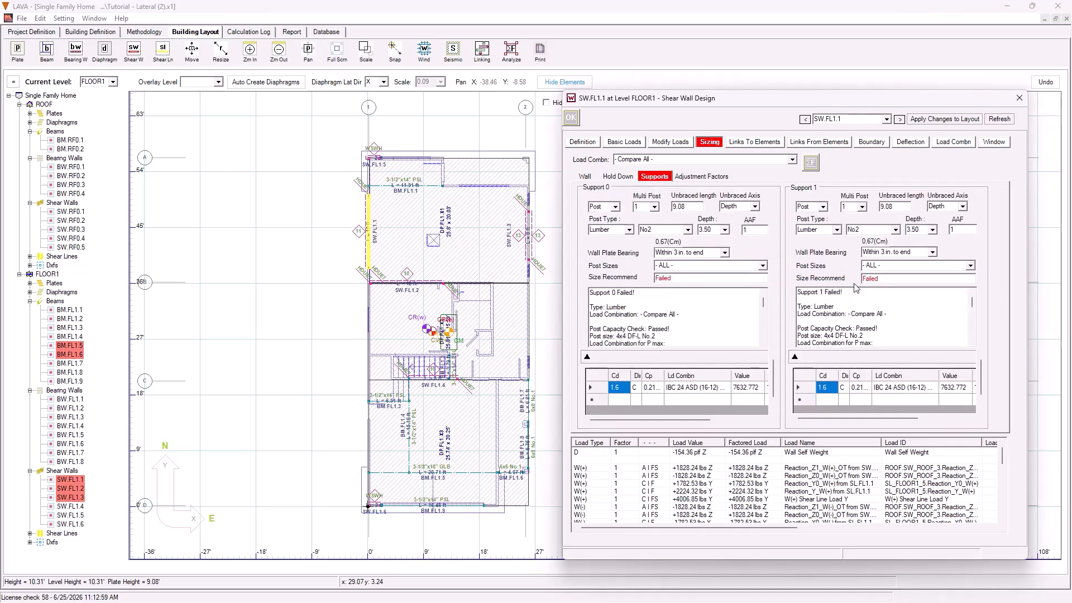
pyautogui.click(73, 480)
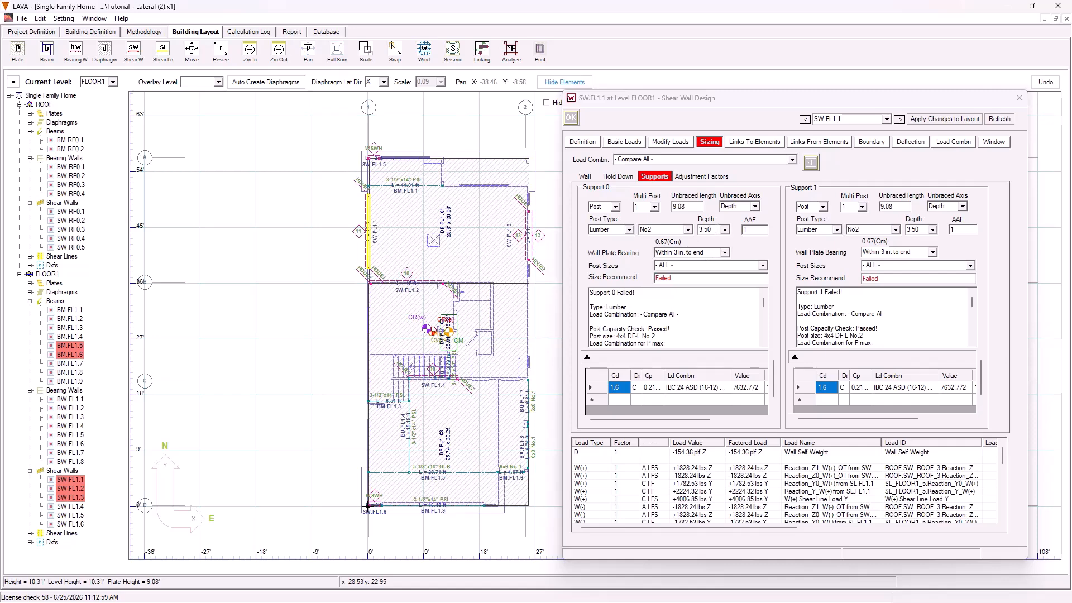
pyautogui.click(629, 230)
pyautogui.click(629, 230)
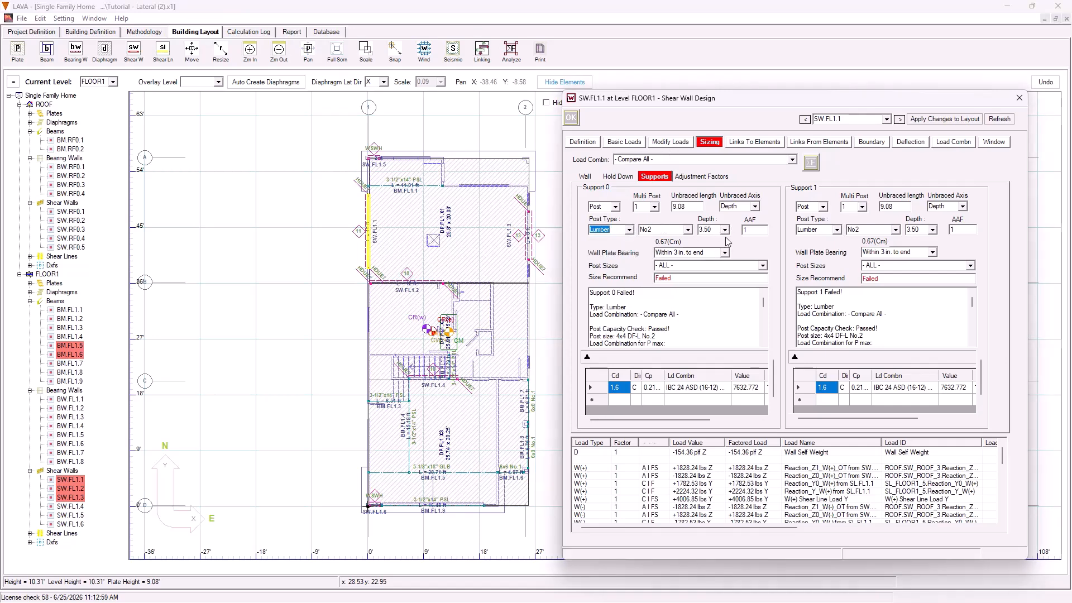
pyautogui.click(764, 266)
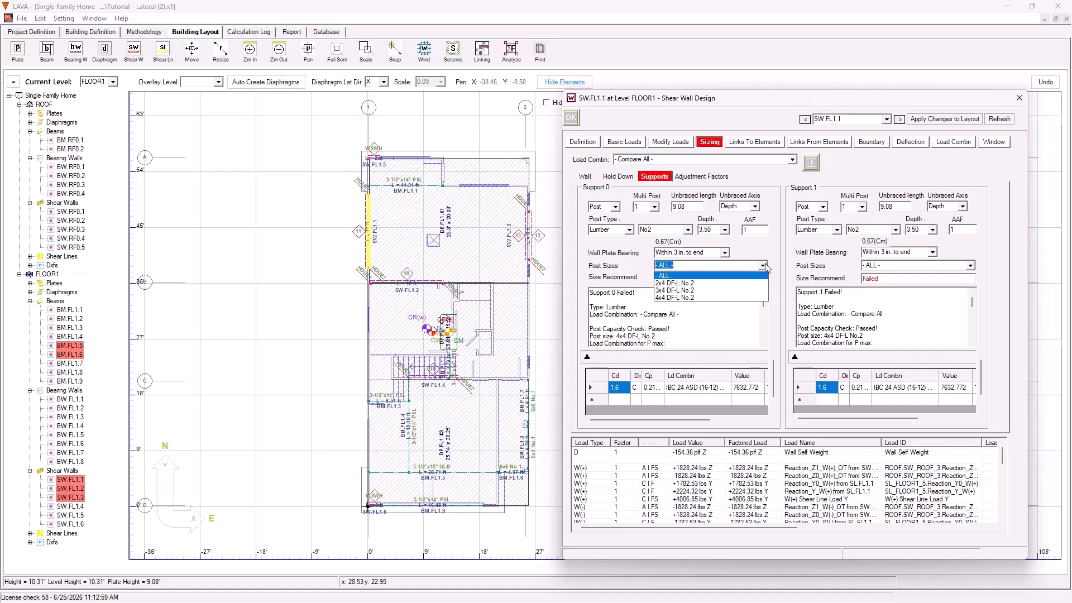
pyautogui.click(735, 298)
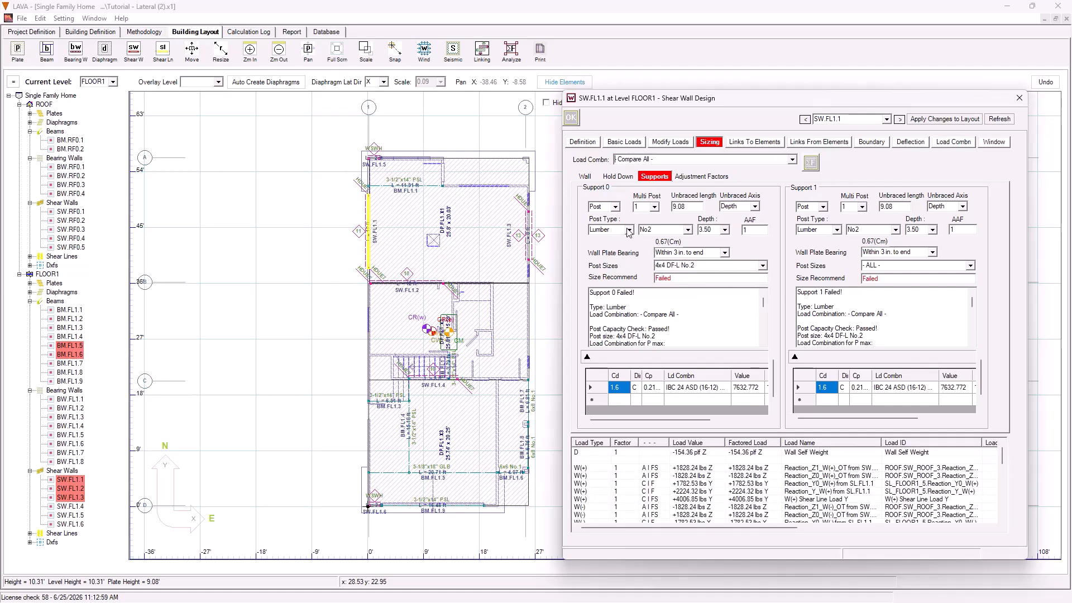
# Try Support 0 of SW.FL1.1 with post depths of 5.50 and 7.25, recalculating the sizing.
pyautogui.click(725, 230)
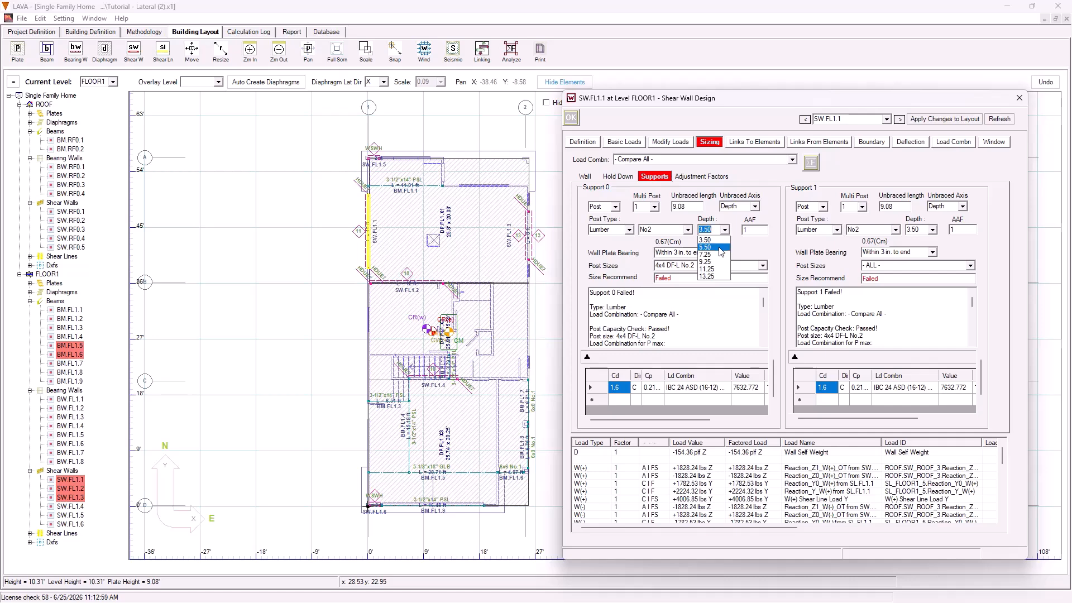
pyautogui.click(710, 262)
pyautogui.click(725, 229)
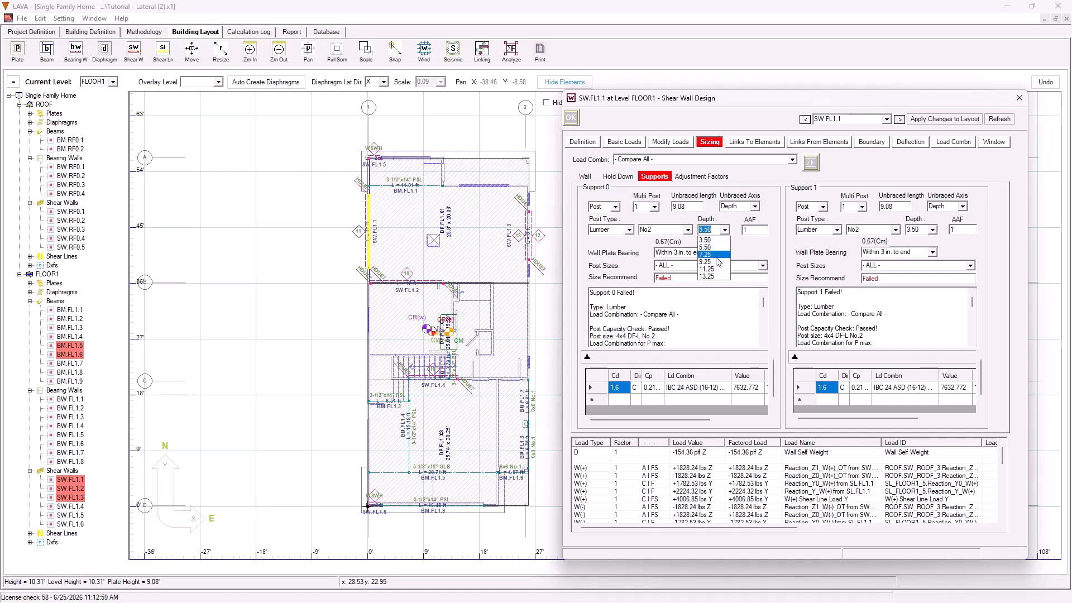
pyautogui.click(710, 269)
pyautogui.click(814, 162)
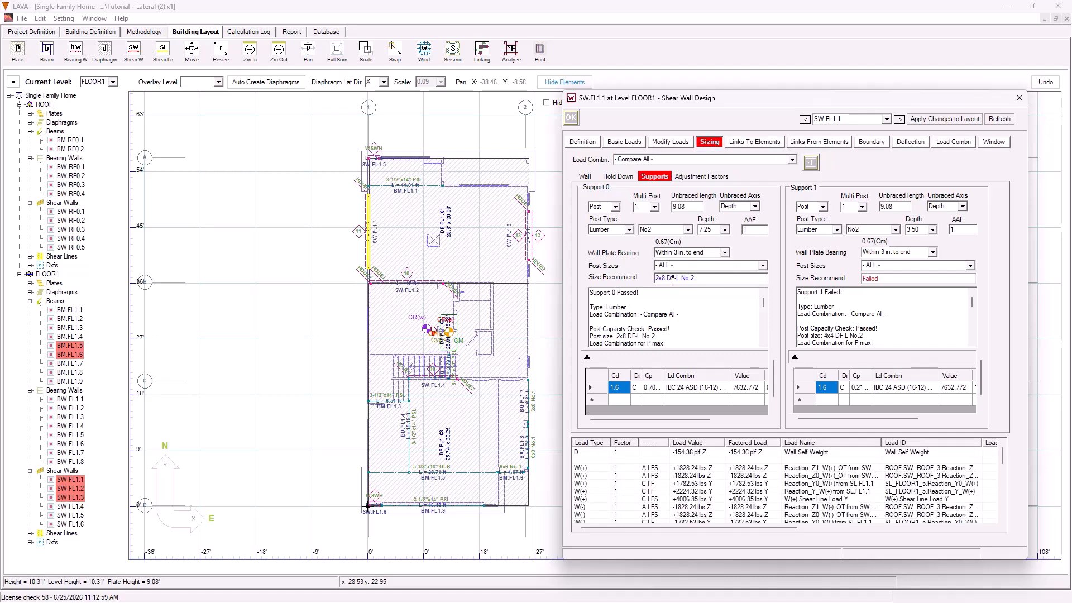
# Try 4x8 DF-L No.2 as Support 0's post size and recalculate the sizing.
pyautogui.click(762, 266)
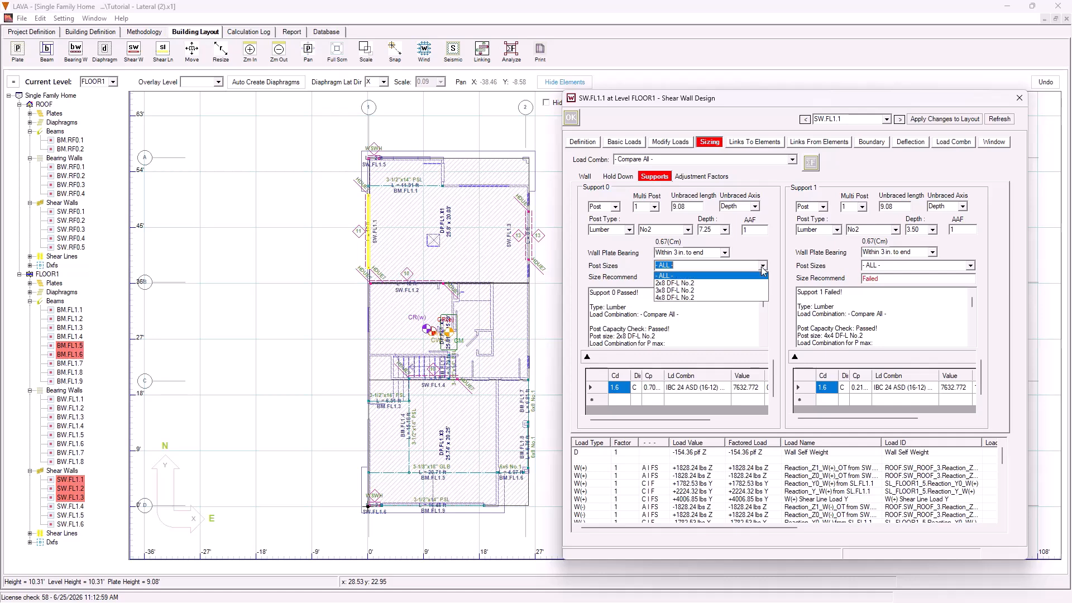
pyautogui.click(714, 298)
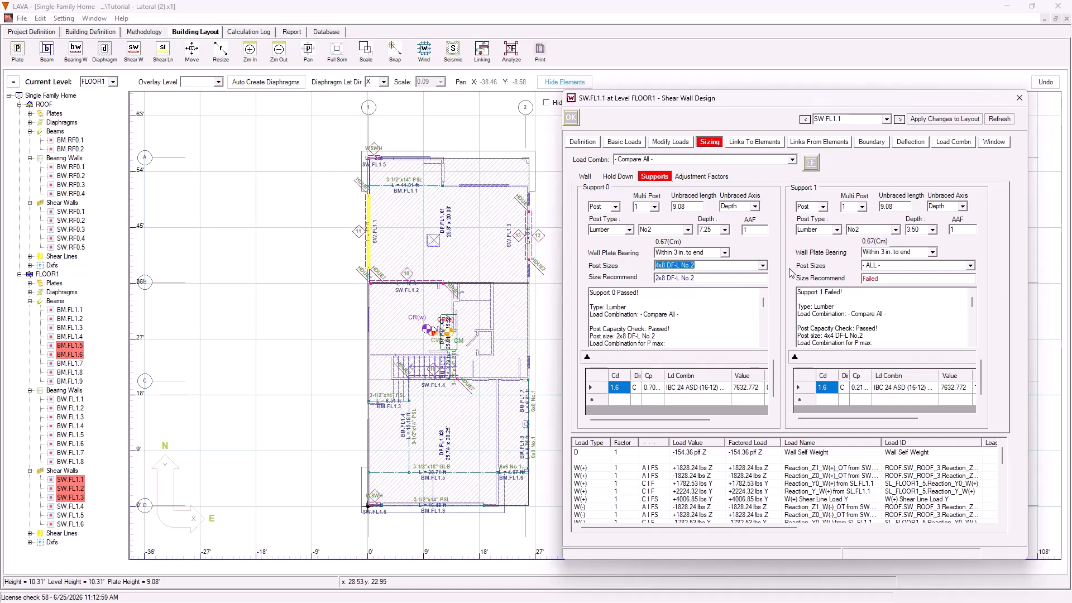
pyautogui.click(813, 160)
# Set the post type of both Support 0 and Support 1 of SW.FL1.1 to Timber, recalculate the sizing and accept the design.
pyautogui.click(614, 229)
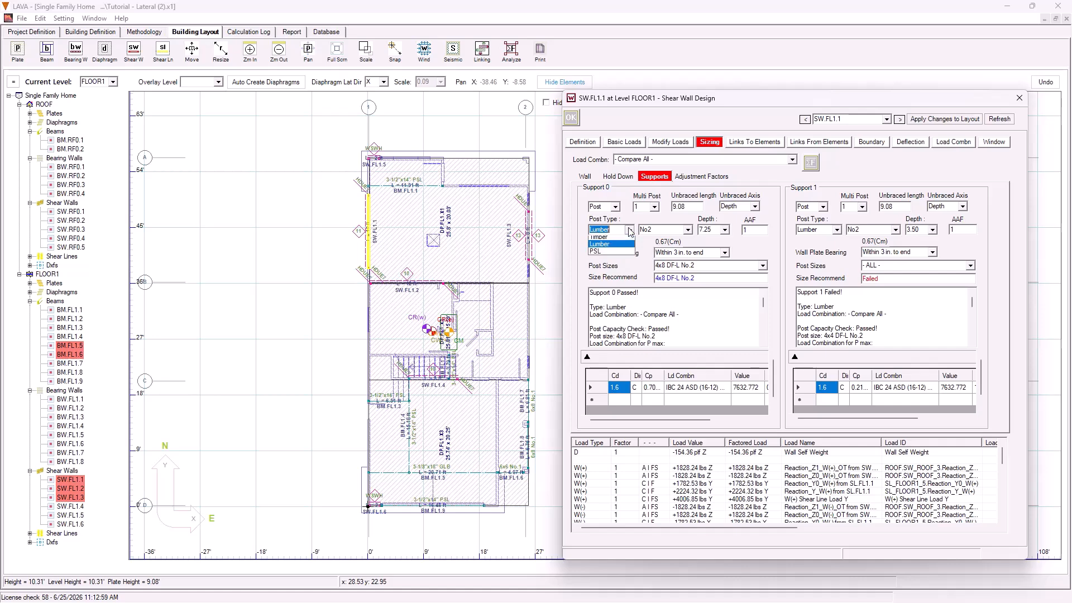
pyautogui.click(599, 240)
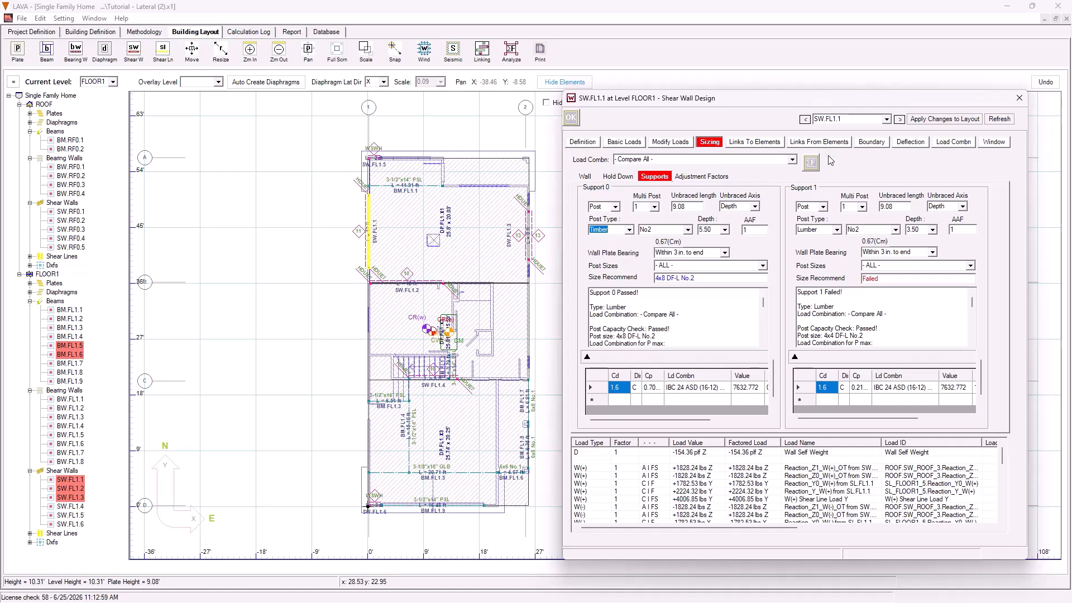
pyautogui.click(811, 163)
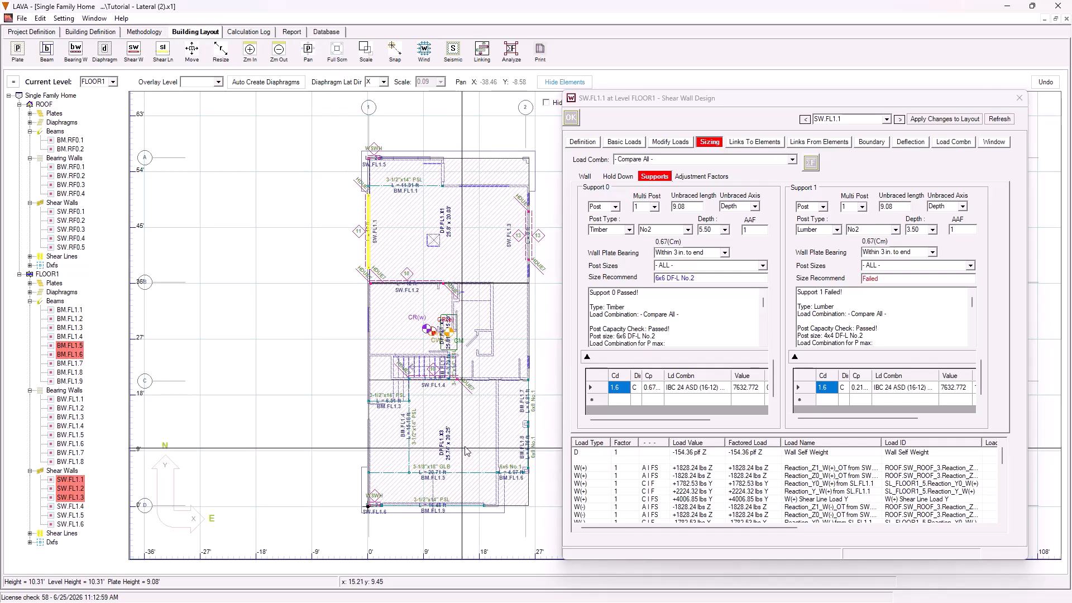
pyautogui.click(837, 230)
pyautogui.click(838, 230)
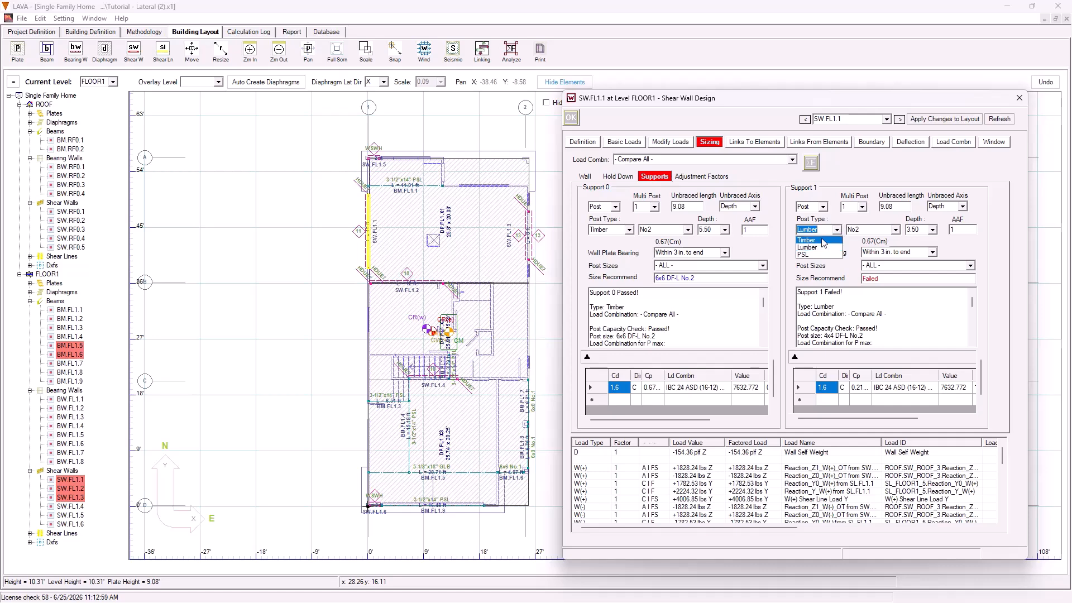
pyautogui.click(815, 246)
pyautogui.click(810, 163)
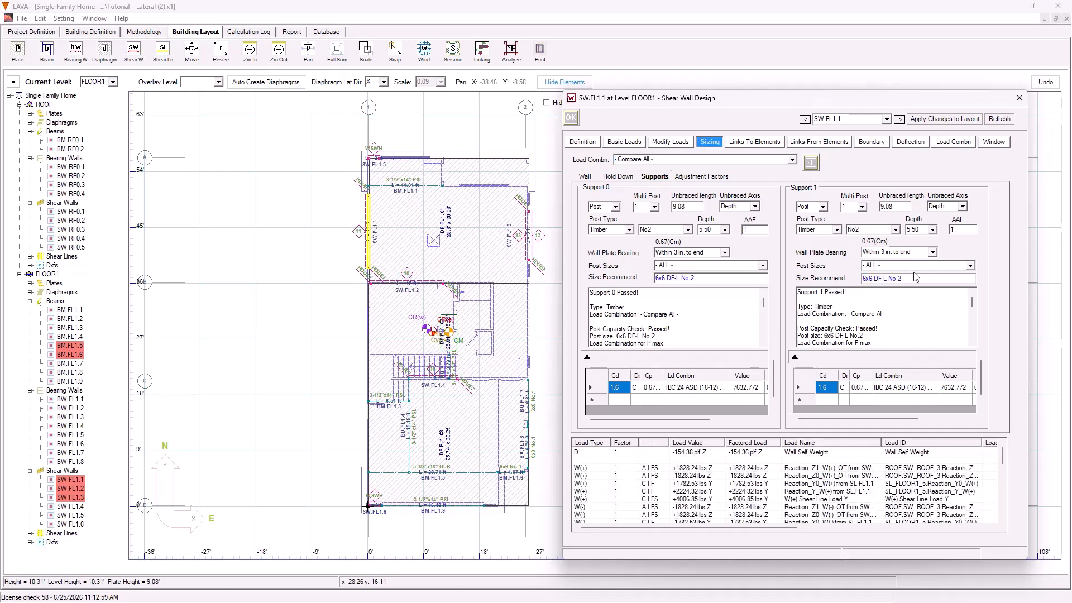
pyautogui.click(571, 117)
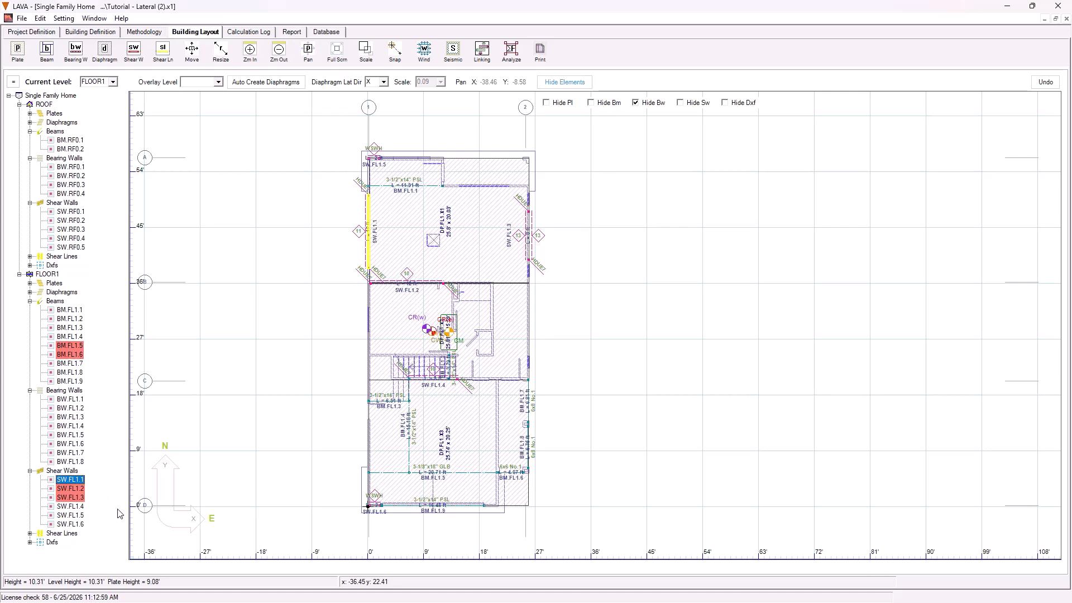
# Edit shear walls SW.FL1.2 and SW.FL1.3 as a group, making Support 0 a post and setting both supports' post type to Timber.
pyautogui.click(75, 497)
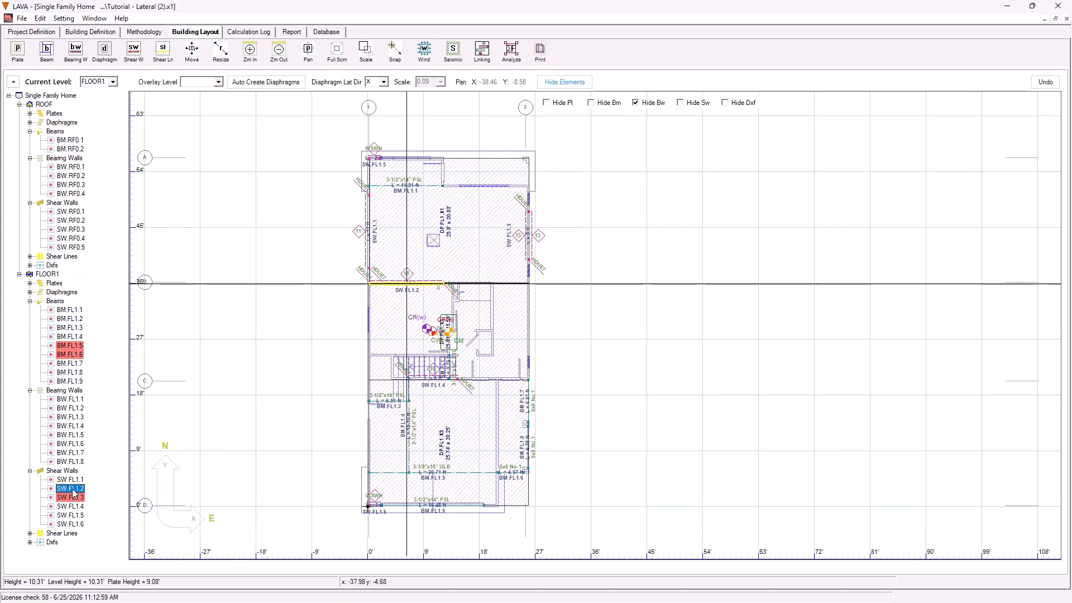
pyautogui.rightClick(93, 498)
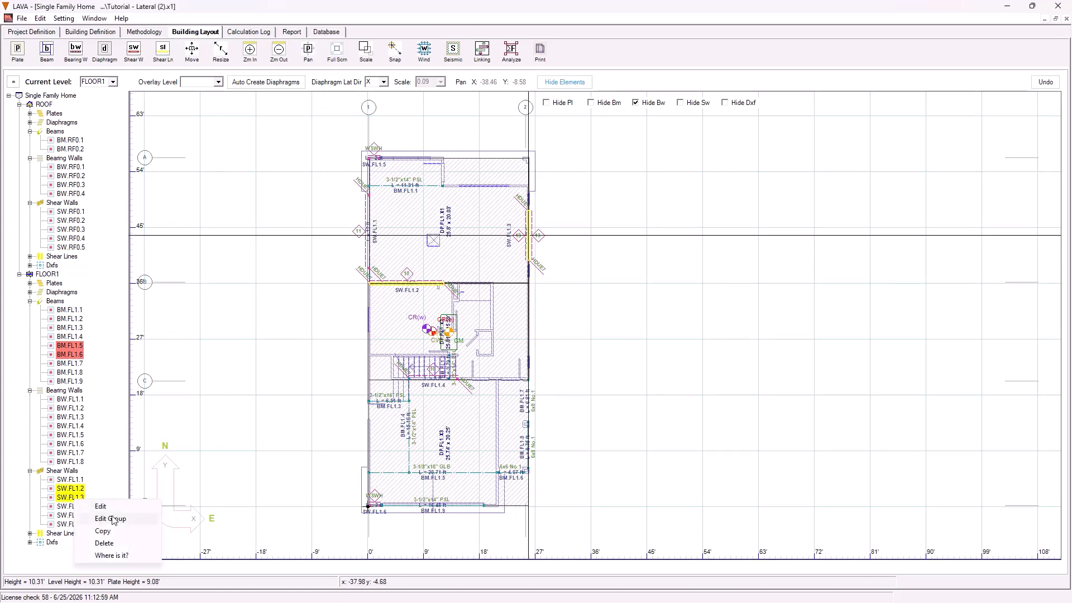
pyautogui.click(114, 517)
pyautogui.moveTo(558, 45); pyautogui.dragTo(851, 68)
pyautogui.click(645, 109)
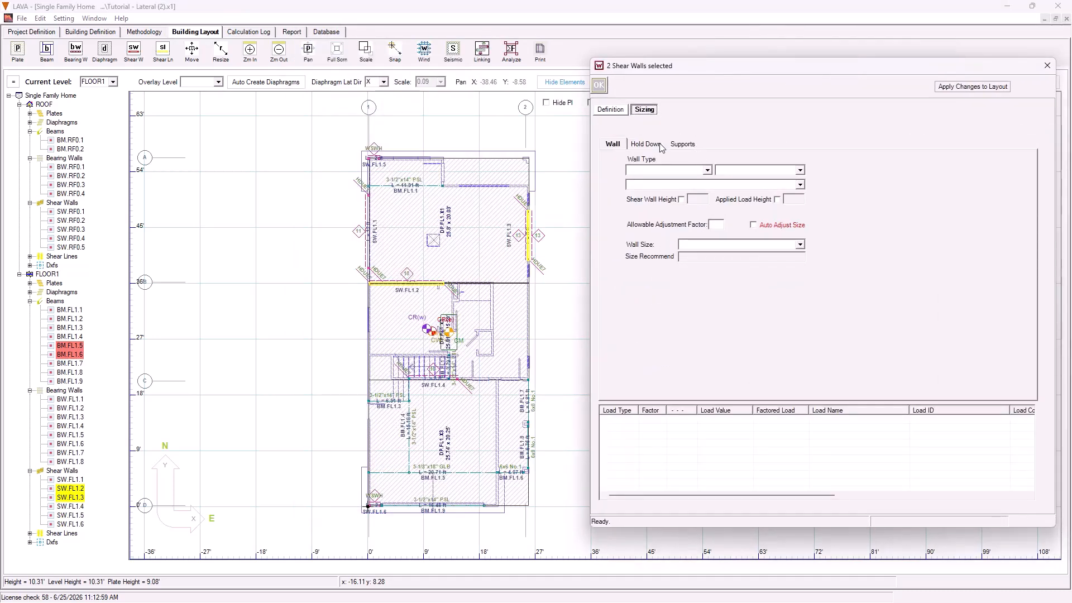
pyautogui.click(683, 144)
pyautogui.click(643, 174)
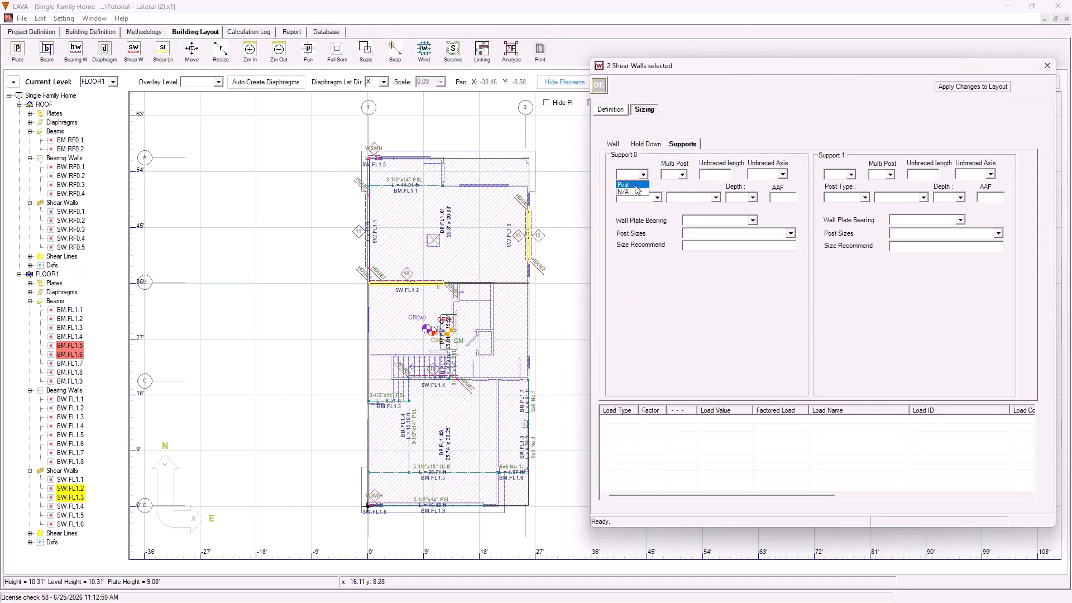
pyautogui.click(634, 183)
pyautogui.click(658, 197)
pyautogui.click(646, 210)
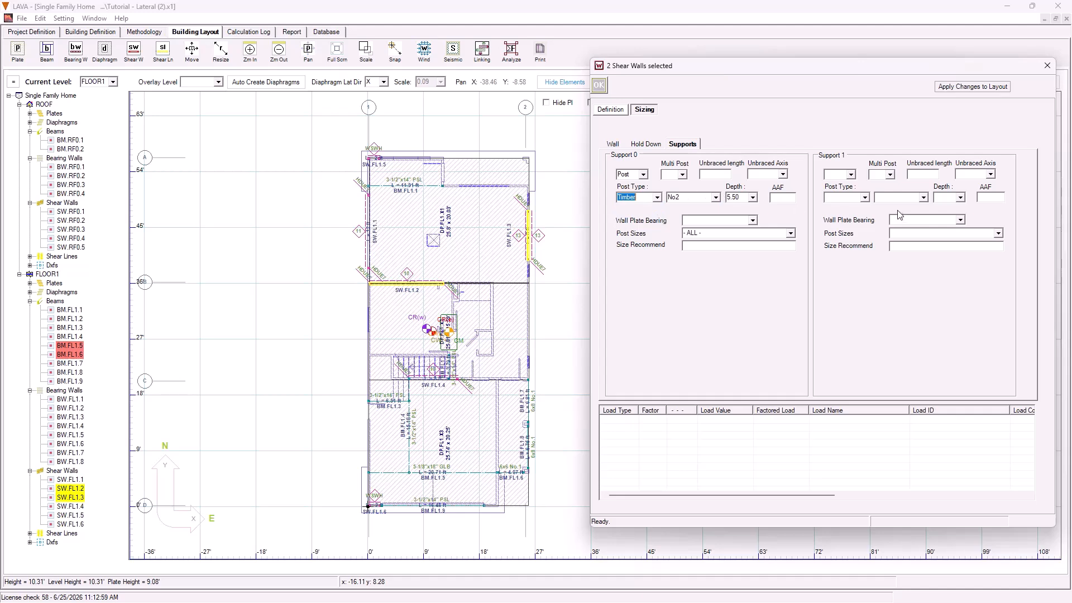
pyautogui.click(865, 197)
pyautogui.click(834, 207)
# Set the post size of both supports in the two-wall group to 6x6 DF-L No.2.
pyautogui.click(791, 233)
pyautogui.click(726, 250)
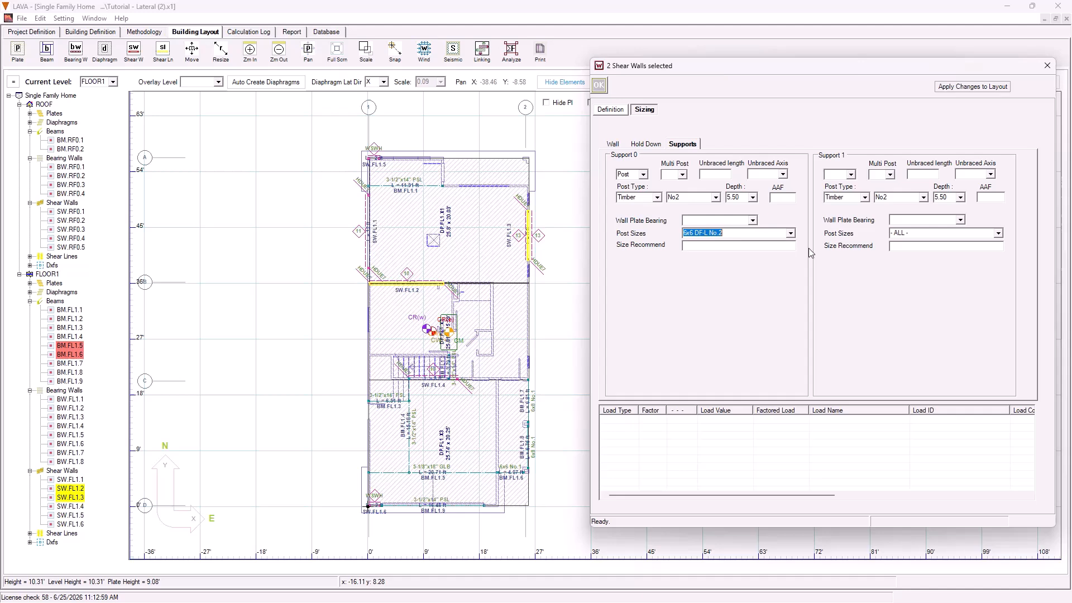
pyautogui.click(998, 233)
pyautogui.click(969, 251)
# Apply and save the changes for the two shear walls, close the group edit and analyze the building again.
pyautogui.click(972, 86)
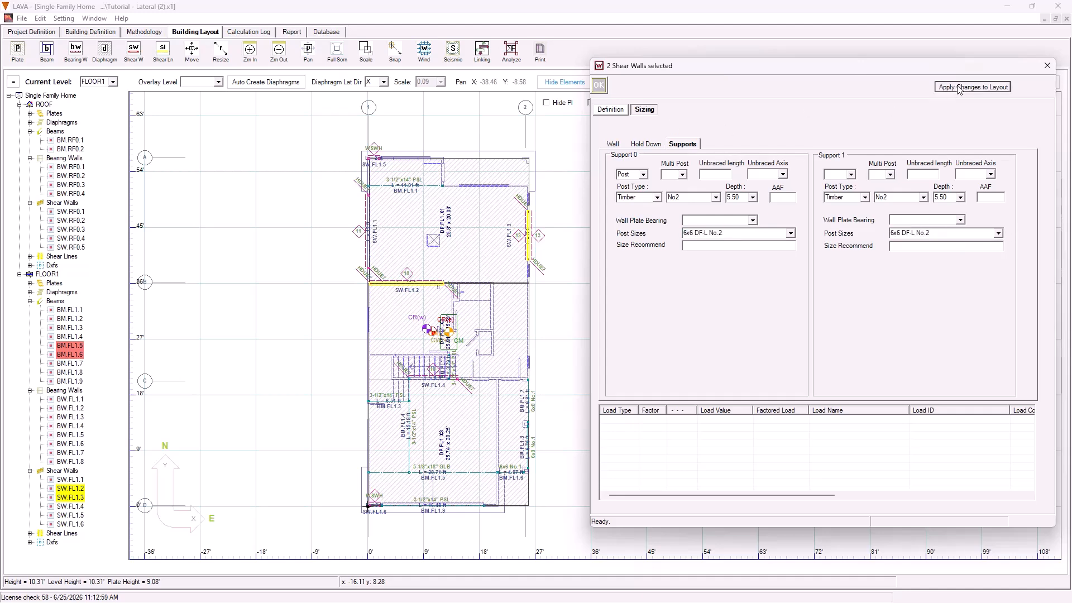
pyautogui.click(553, 351)
pyautogui.click(599, 86)
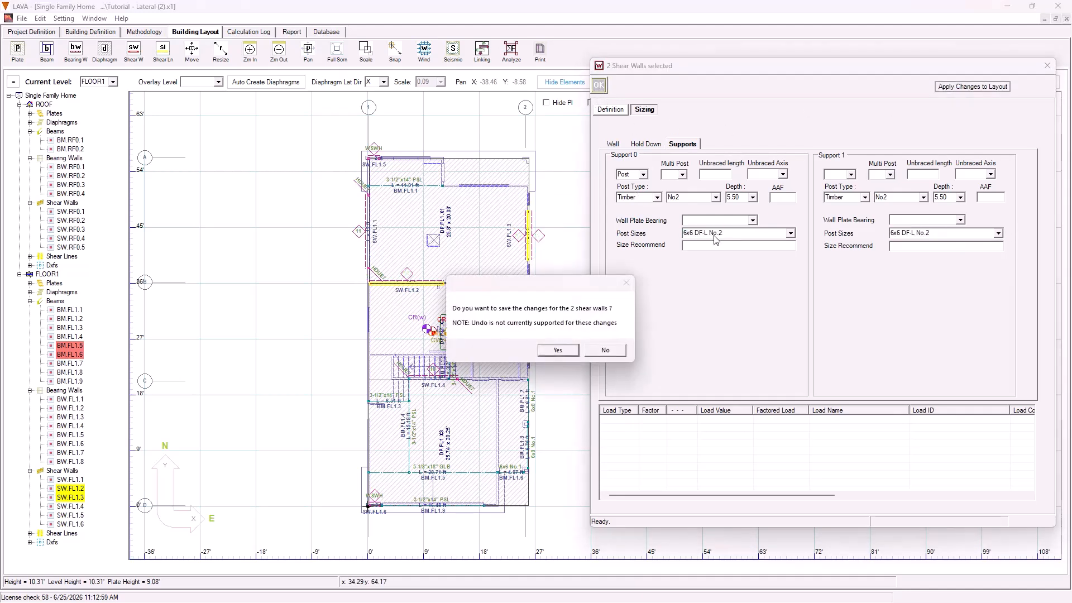
pyautogui.click(554, 349)
pyautogui.click(510, 52)
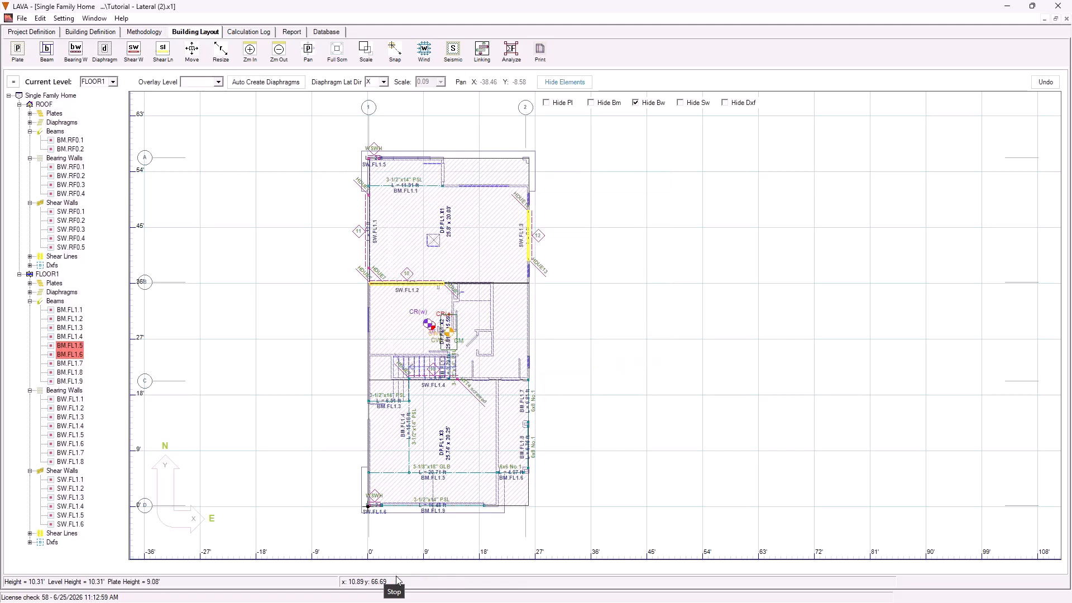
# Set the post type of both supports of failed beam BM.FL1.5 to Timber, recalculate its sizing and apply the changes to the layout.
pyautogui.click(70, 346)
pyautogui.doubleClick(71, 347)
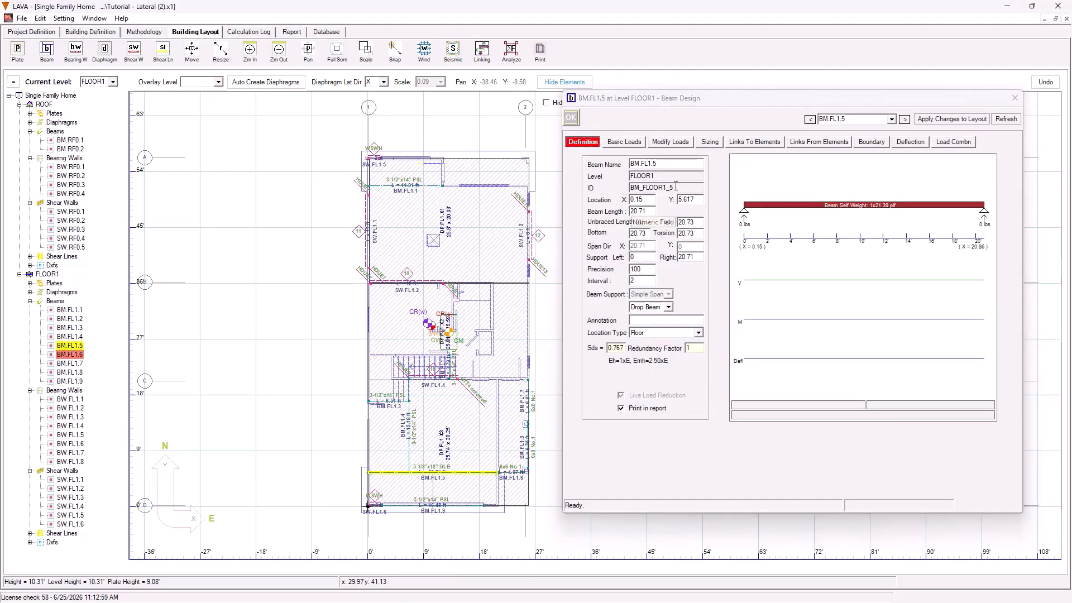
pyautogui.click(709, 141)
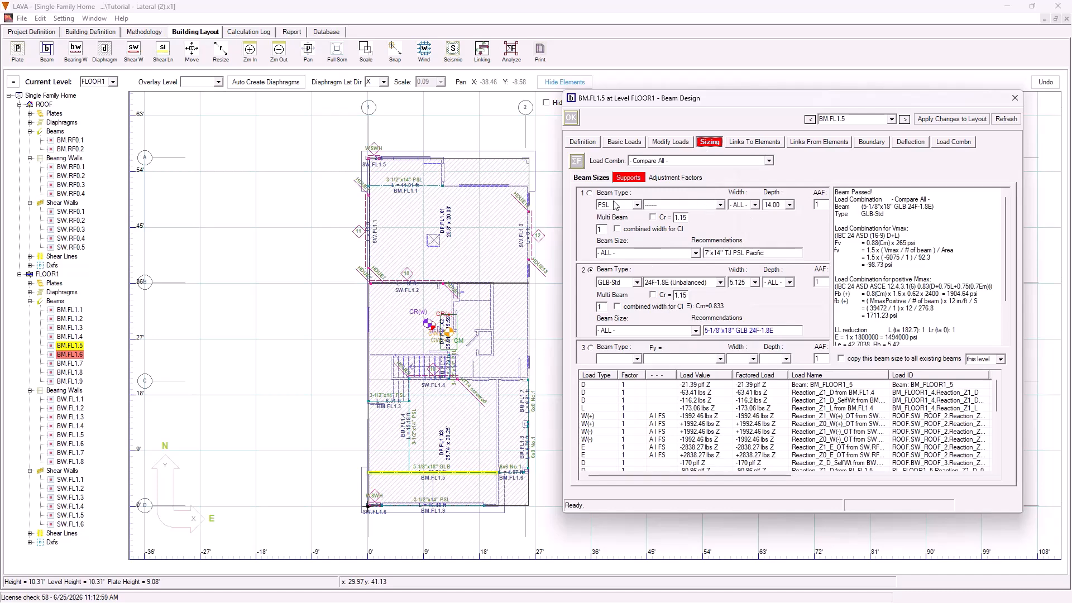
pyautogui.click(638, 179)
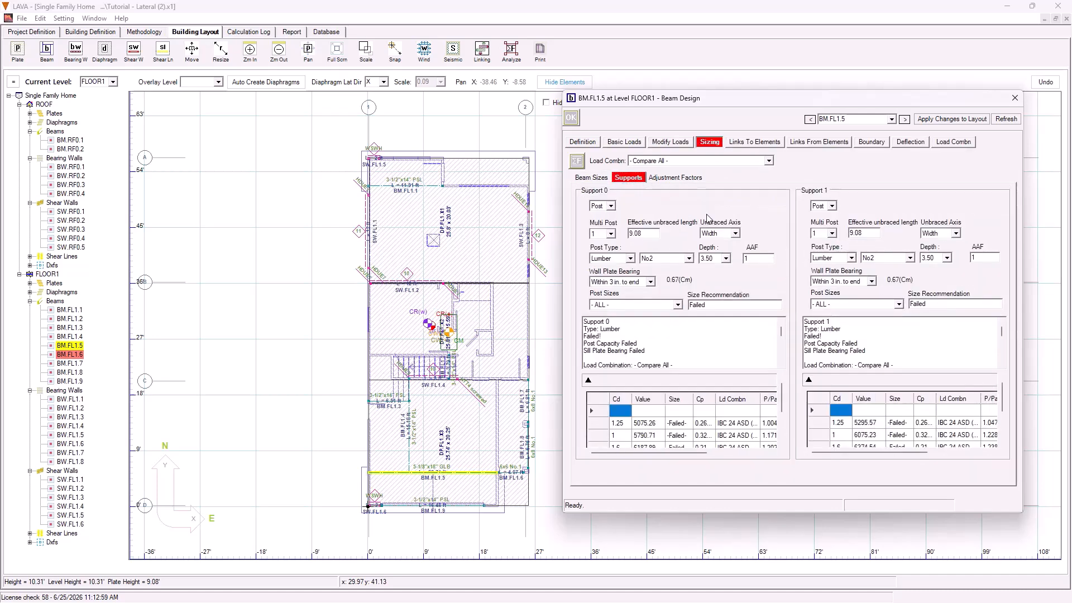
pyautogui.click(590, 178)
pyautogui.click(642, 177)
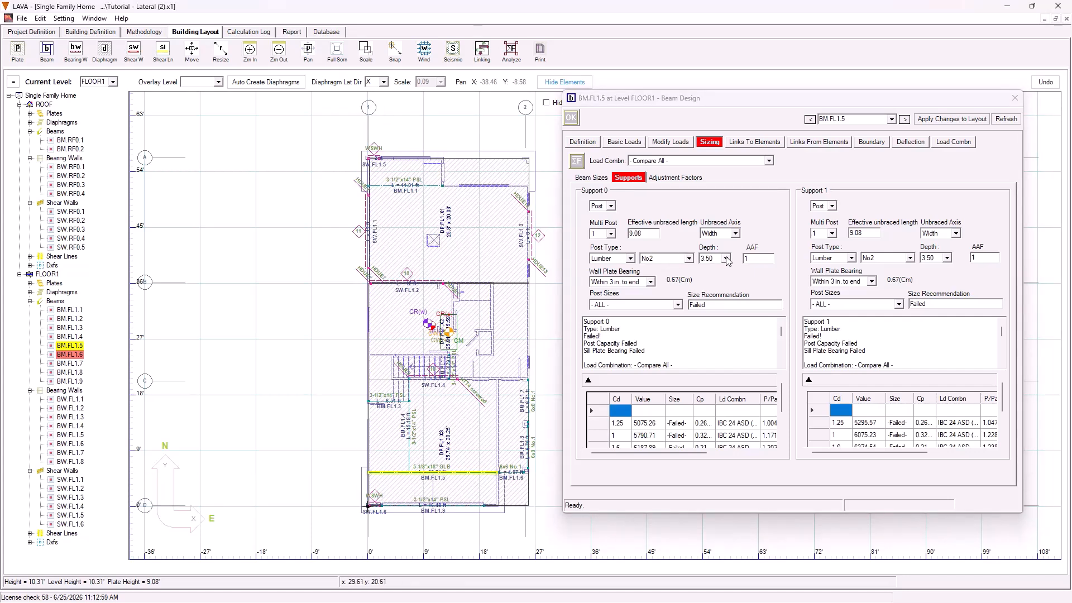
pyautogui.click(630, 259)
pyautogui.click(609, 276)
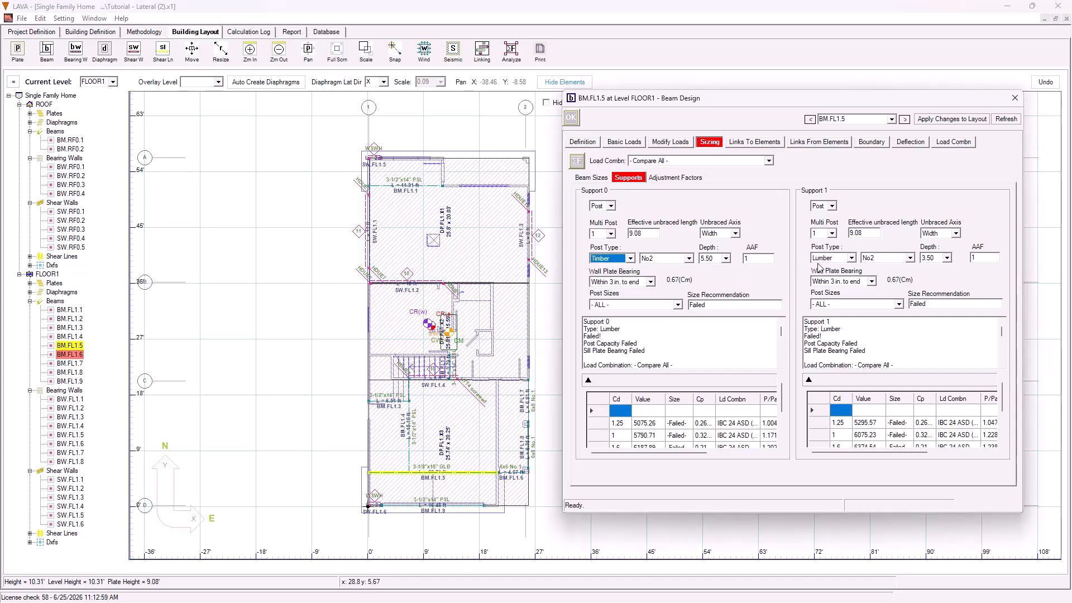
pyautogui.click(851, 258)
pyautogui.click(832, 275)
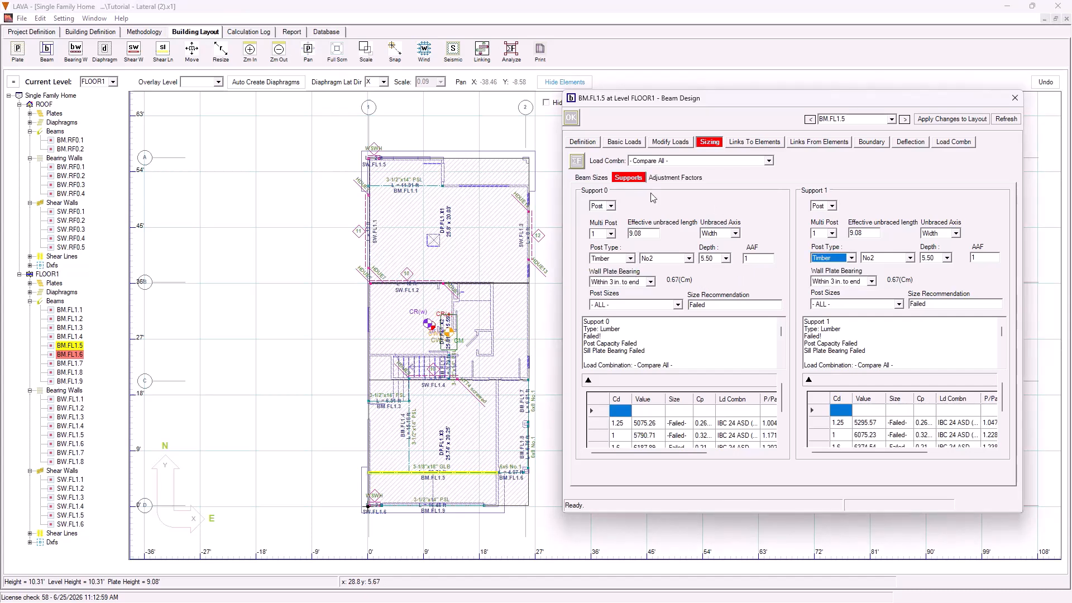
pyautogui.click(575, 162)
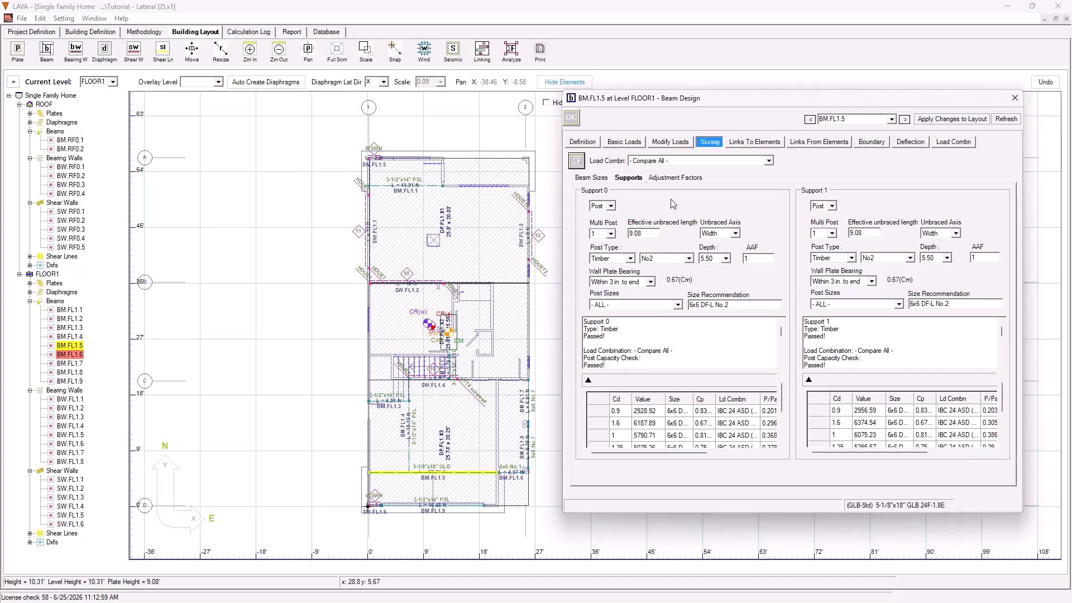
pyautogui.click(942, 124)
# Set both supports of beam BM.FL1.6 to Timber posts, recalculate the sizing, apply it to the layout and close the beam design.
pyautogui.click(905, 120)
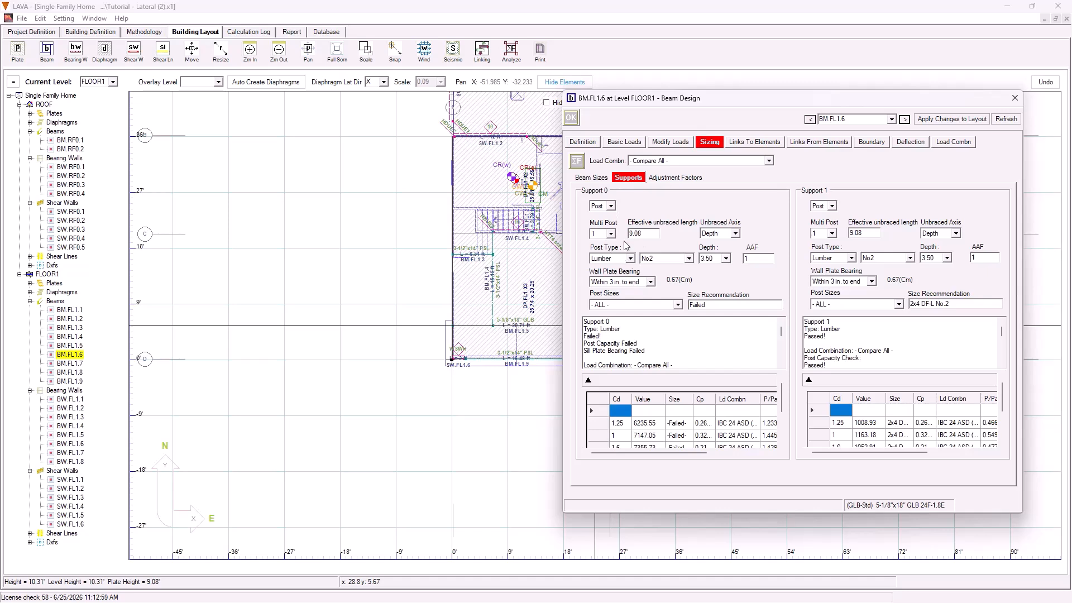
pyautogui.click(631, 258)
pyautogui.click(607, 274)
pyautogui.click(851, 258)
pyautogui.click(832, 274)
pyautogui.click(577, 161)
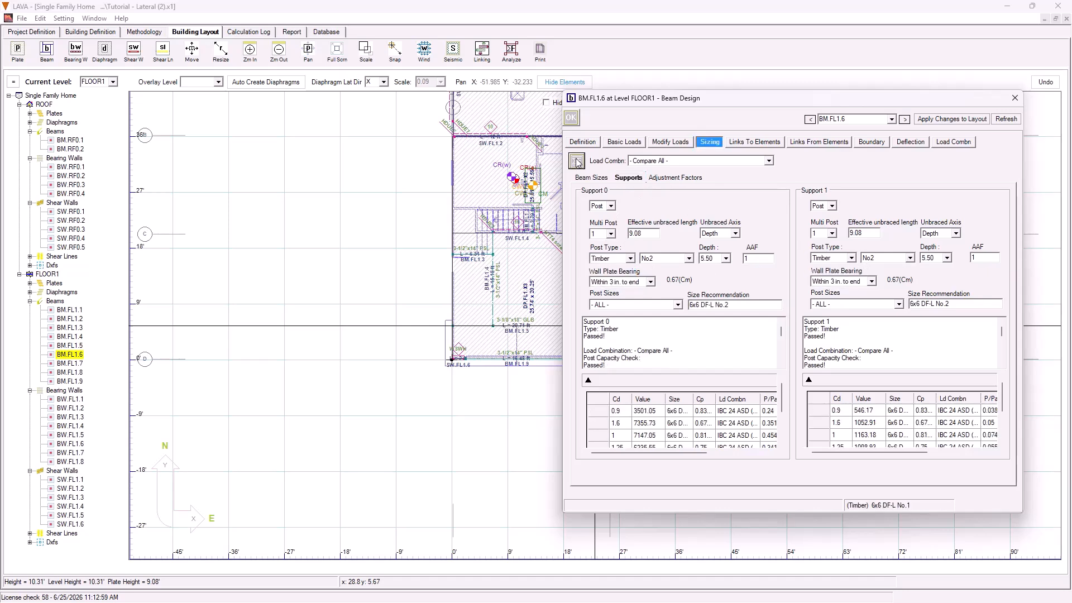
pyautogui.click(952, 119)
pyautogui.click(570, 117)
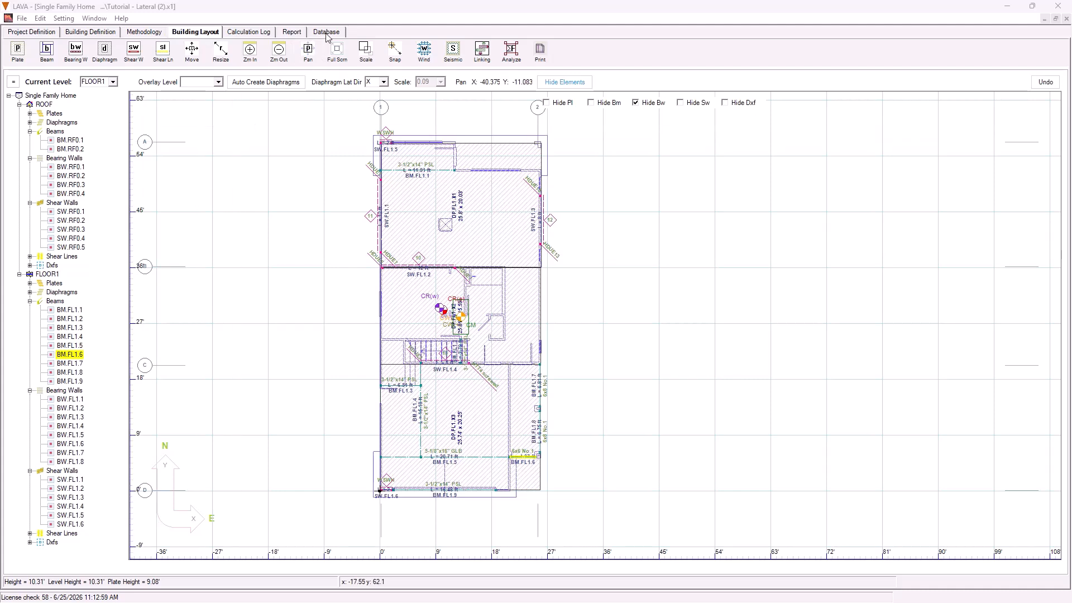
# Open the report for the project and generate its preview with the selected sections.
pyautogui.click(70, 346)
pyautogui.click(289, 34)
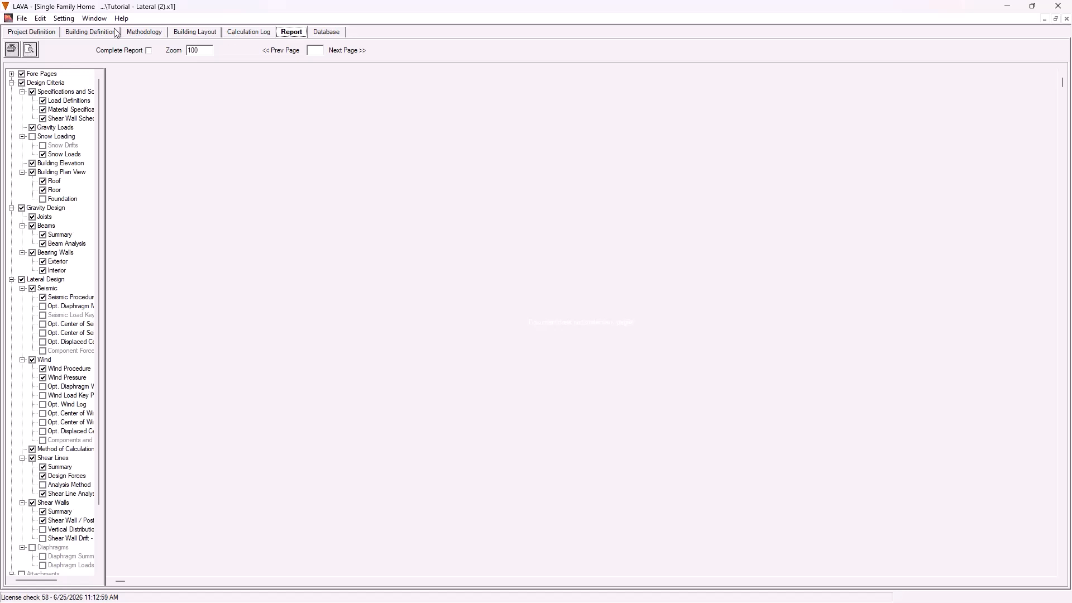
pyautogui.click(62, 83)
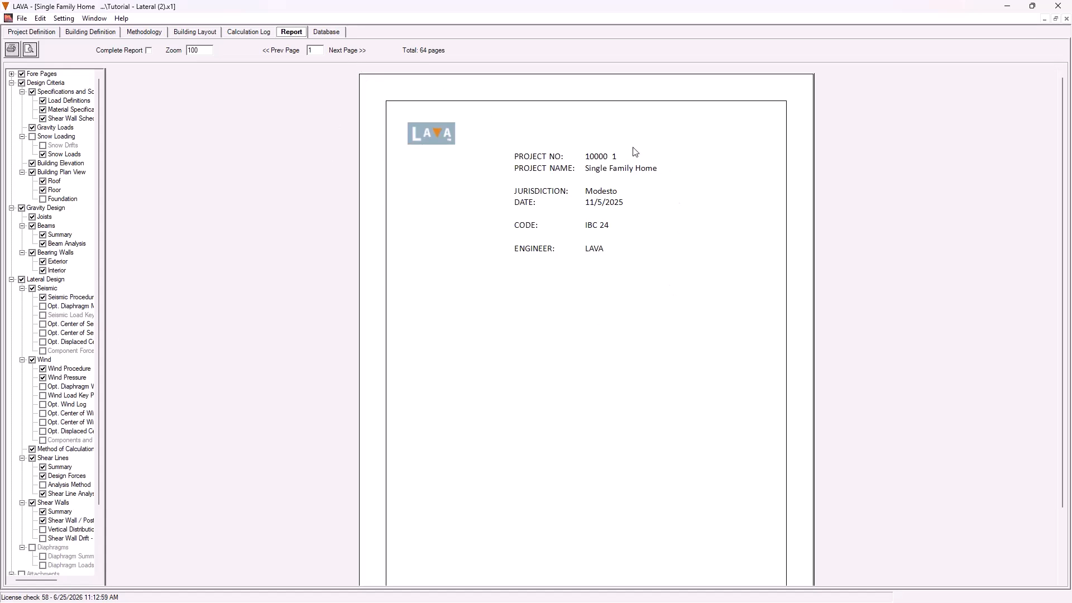
# Check the project definition details behind the report cover and read the report's opening pages through Load Definitions.
pyautogui.click(29, 34)
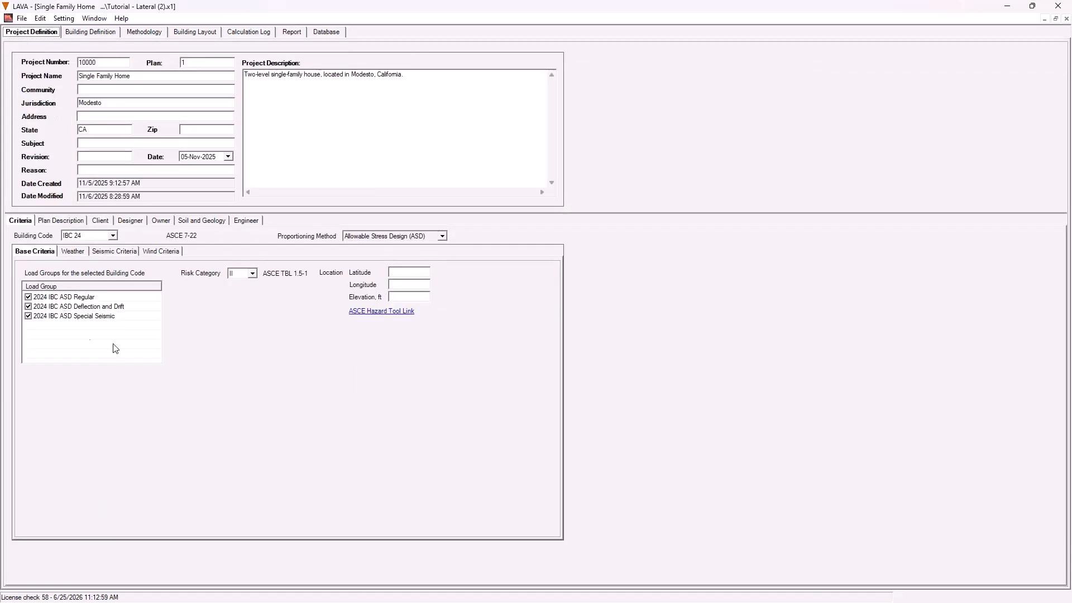
pyautogui.click(236, 225)
pyautogui.click(293, 32)
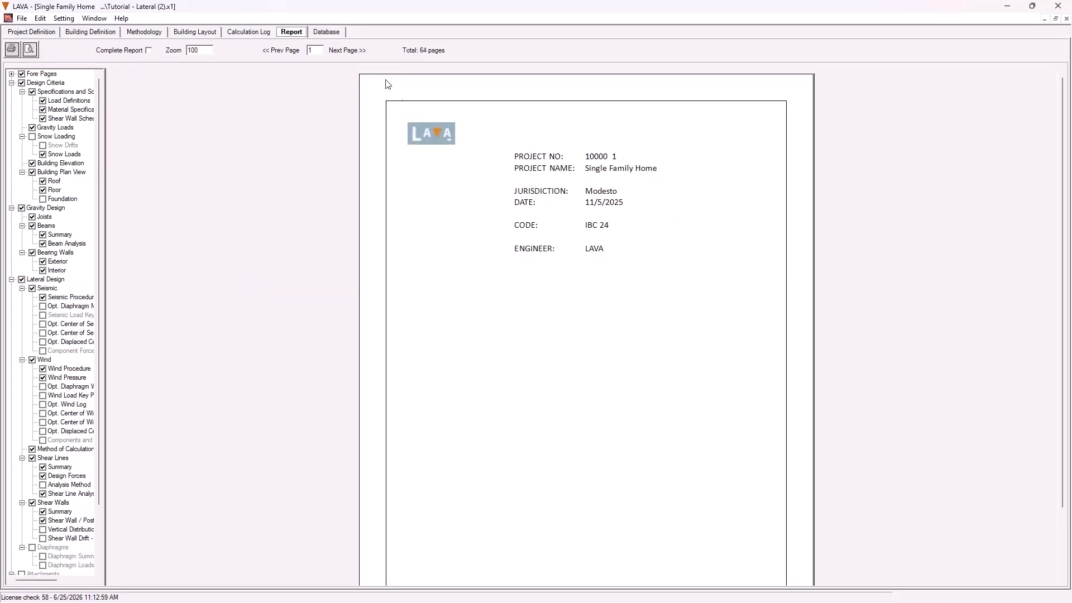
pyautogui.click(349, 50)
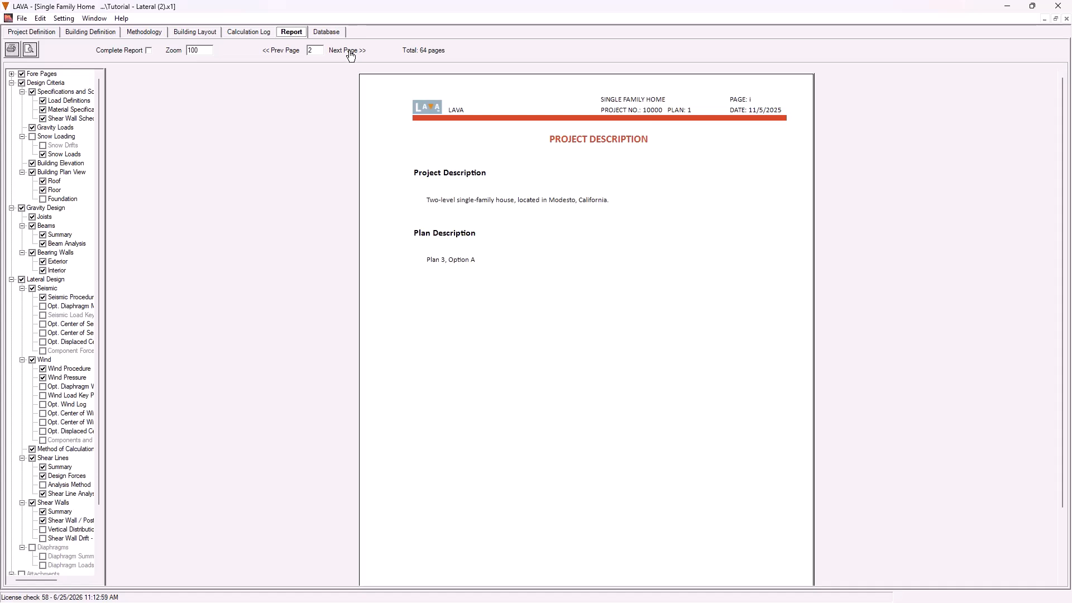
pyautogui.click(350, 51)
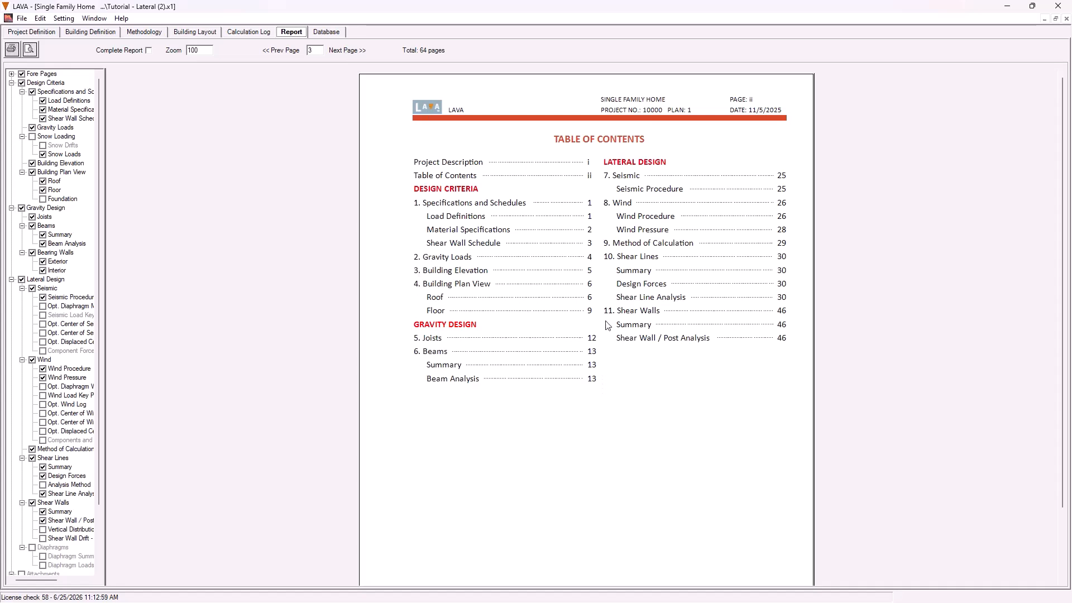
pyautogui.click(349, 51)
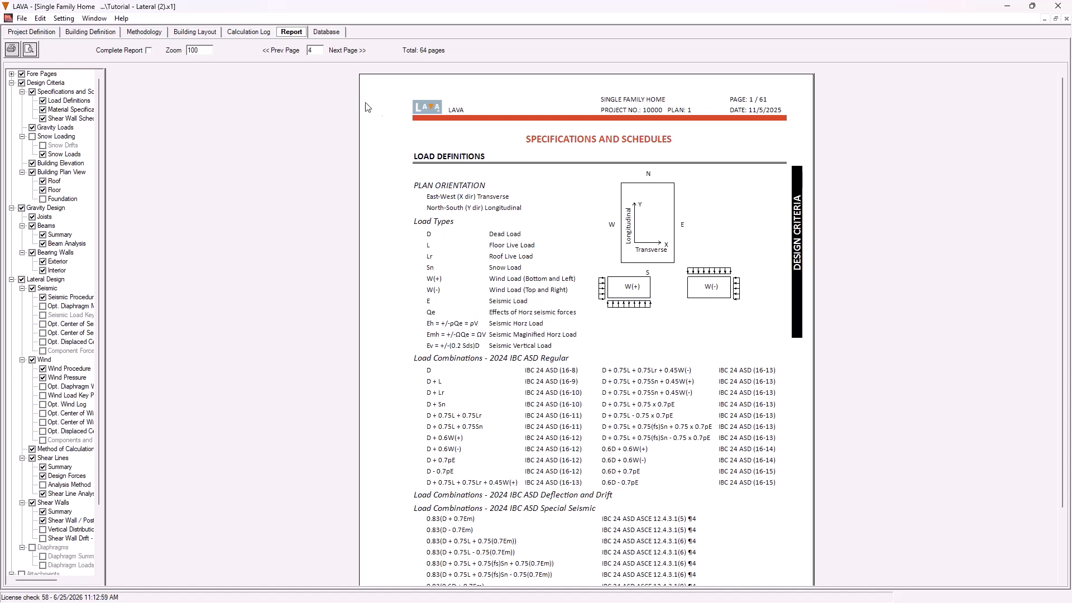
# Exclude the empty Material Specifications section from the report and regenerate the preview.
pyautogui.click(343, 52)
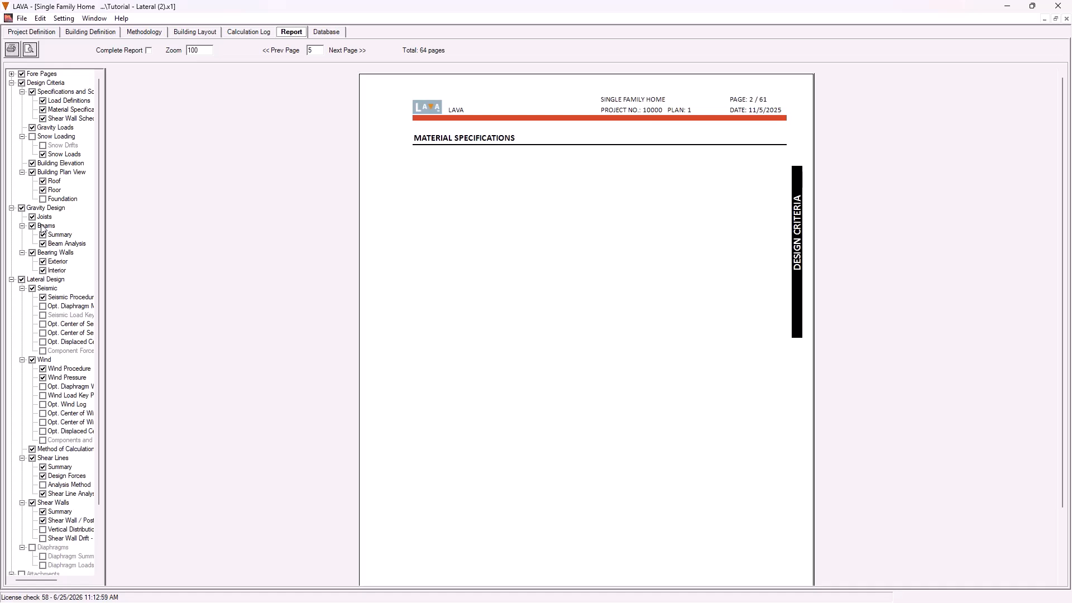
pyautogui.click(43, 110)
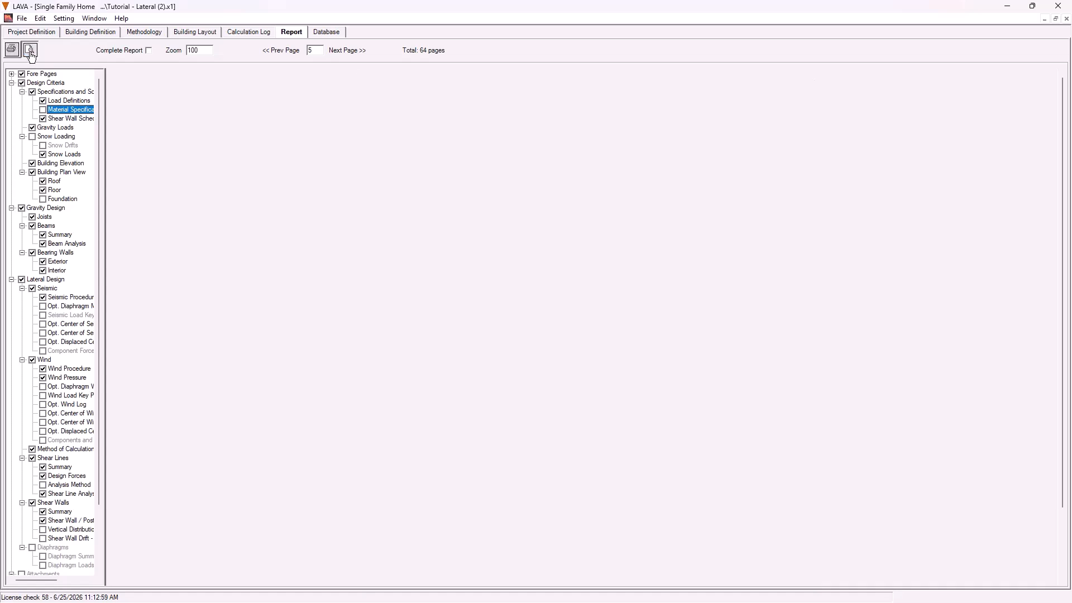
pyautogui.click(30, 51)
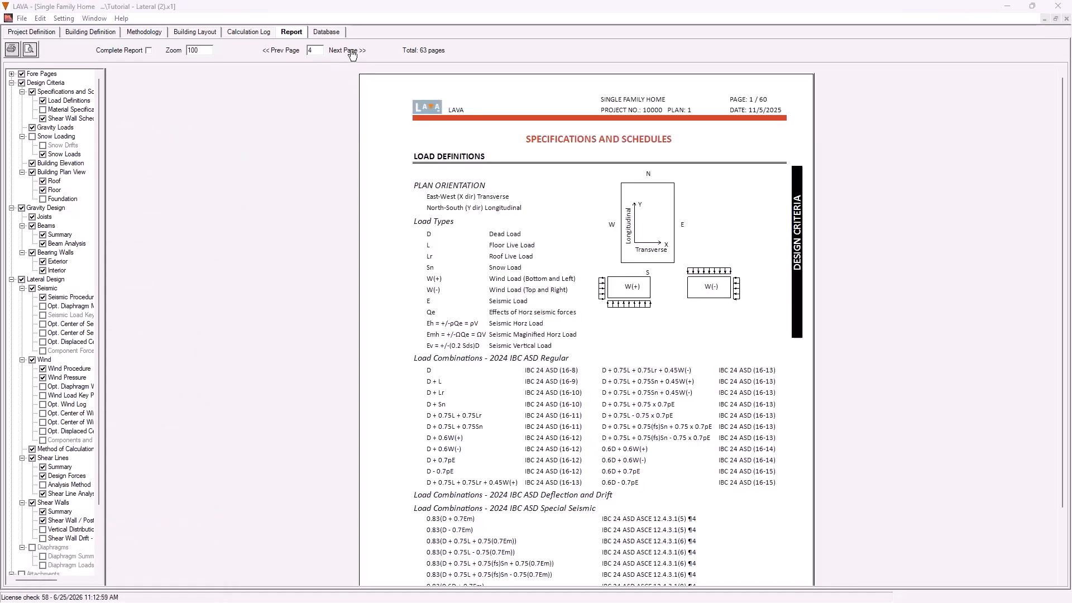
# Read the report's shear wall schedule, gravity loads and building elevation pages.
pyautogui.click(351, 52)
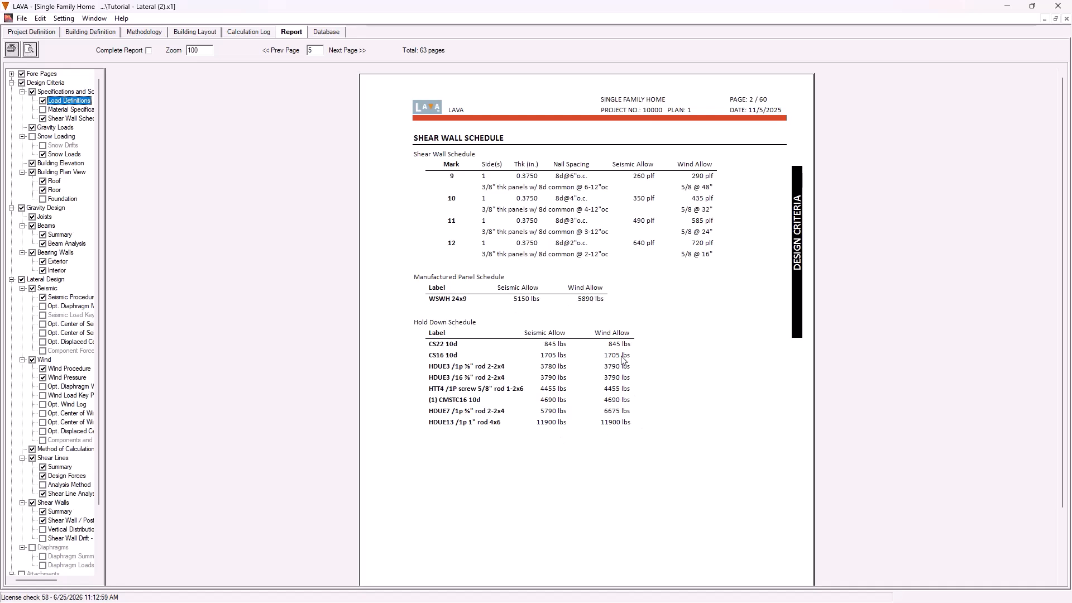
pyautogui.click(351, 51)
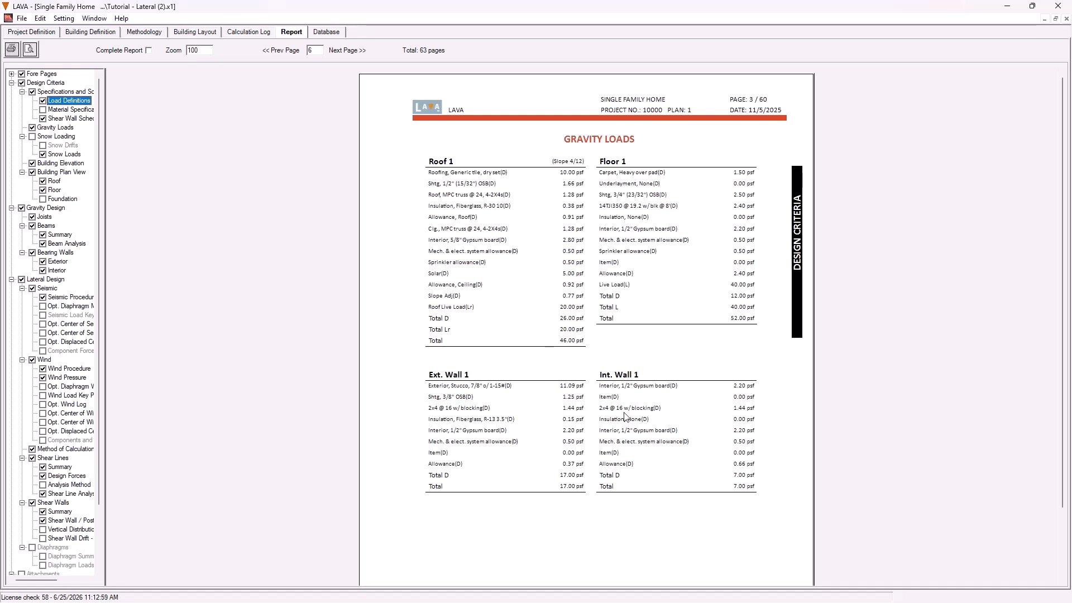
pyautogui.click(349, 51)
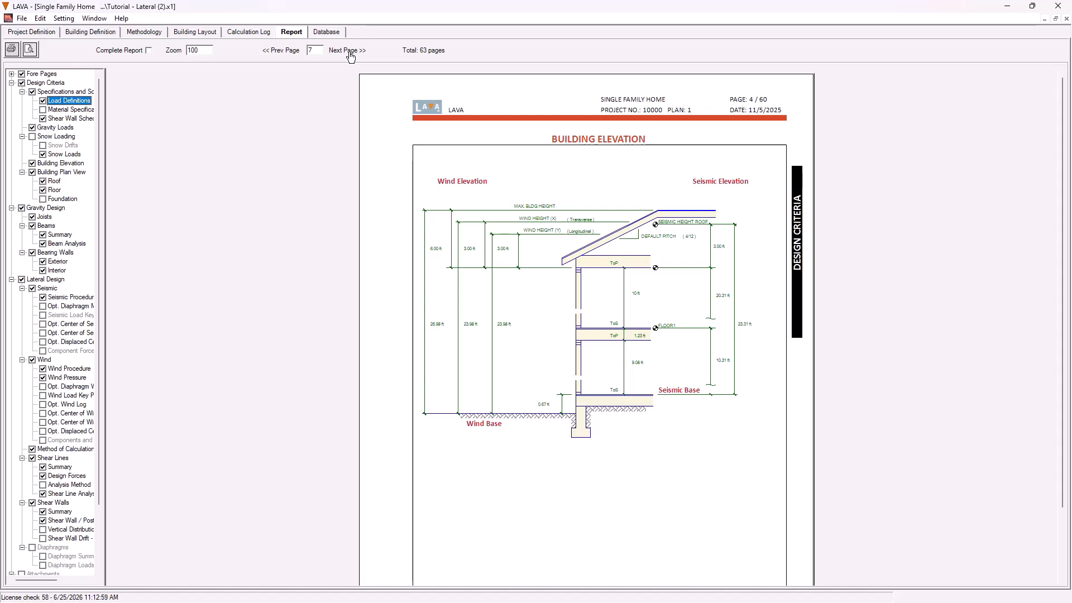
# Review the building plan view pages with the gravity and lateral layouts of the ROOF and FLOOR1 levels.
pyautogui.click(350, 51)
pyautogui.moveTo(1062, 115); pyautogui.dragTo(1066, 139)
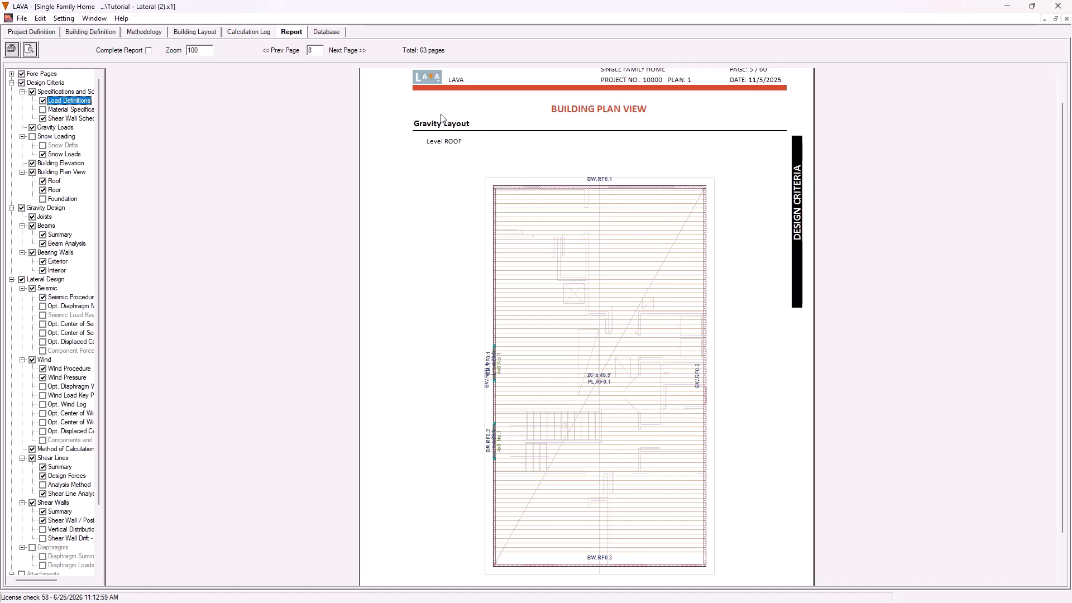
pyautogui.click(347, 52)
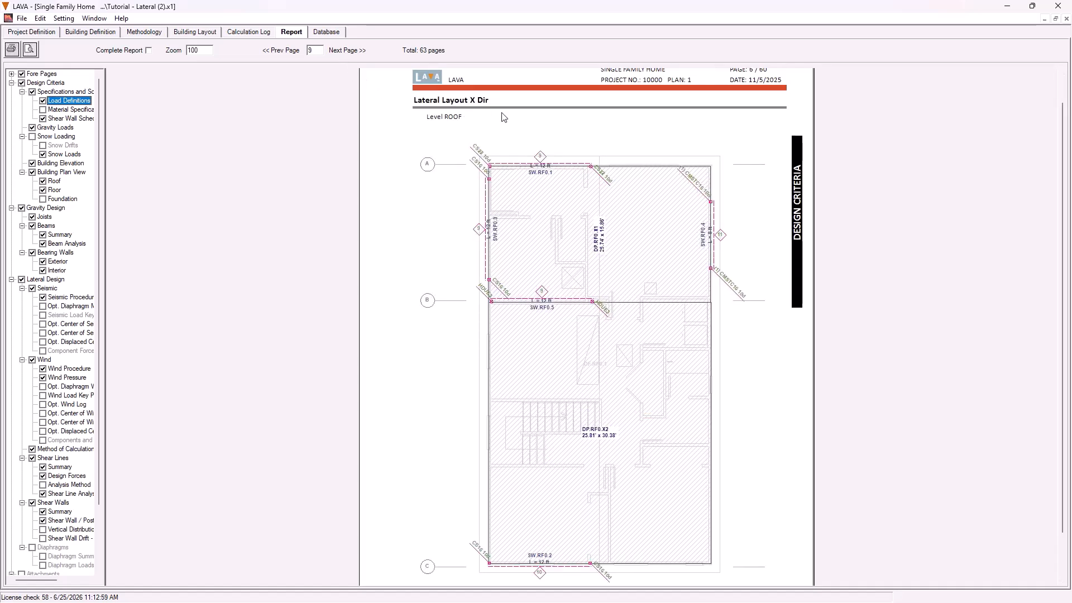
pyautogui.click(359, 51)
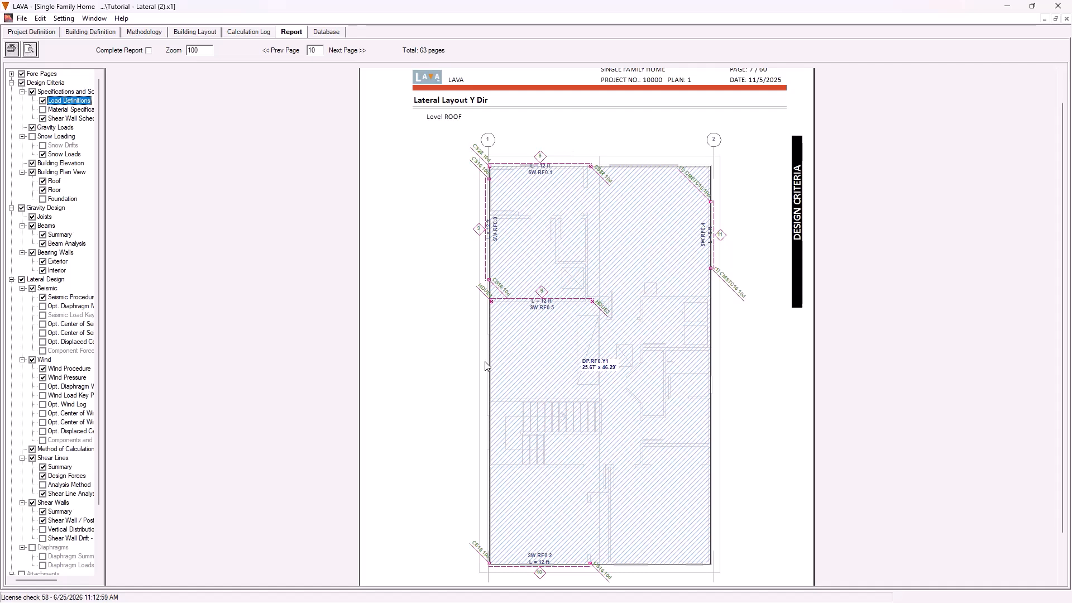
pyautogui.click(349, 50)
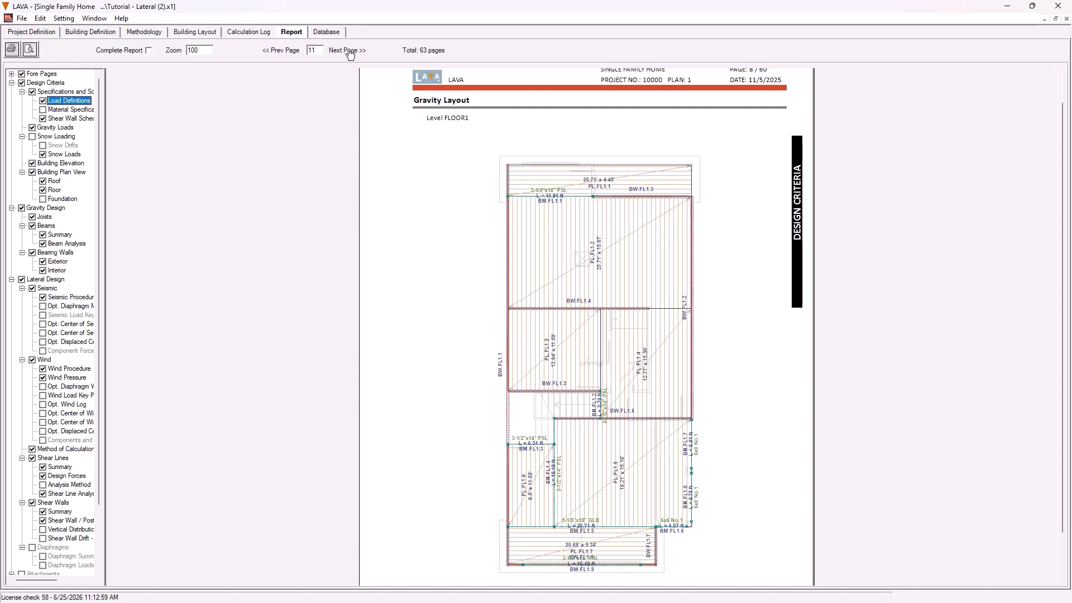
pyautogui.click(349, 51)
pyautogui.click(349, 51)
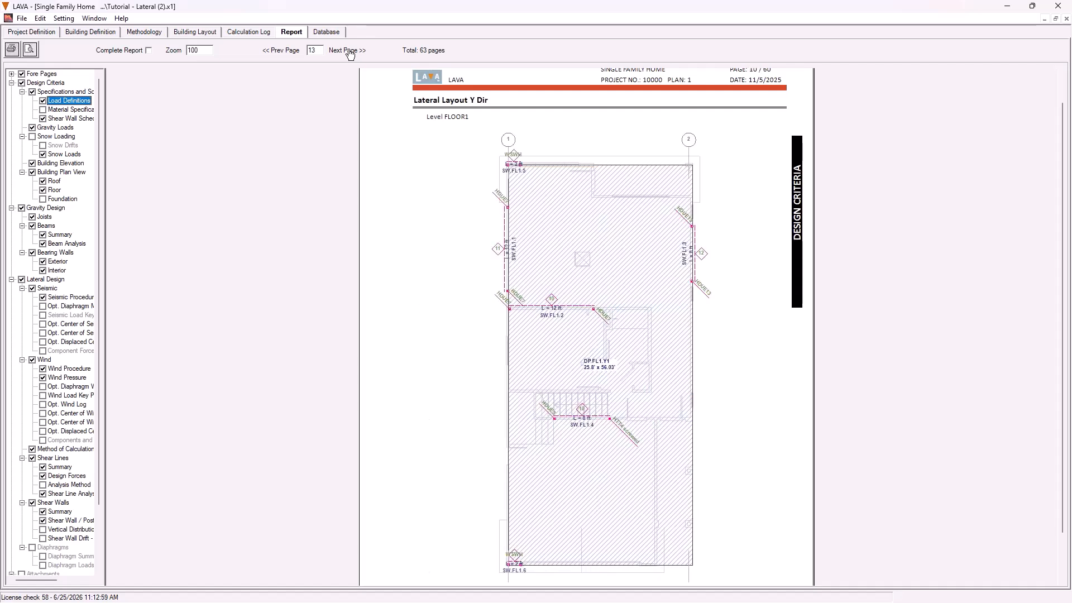
# Go past the joists page and review the beam summary and the analysis and support determination of BM.RF0.1.
pyautogui.click(349, 51)
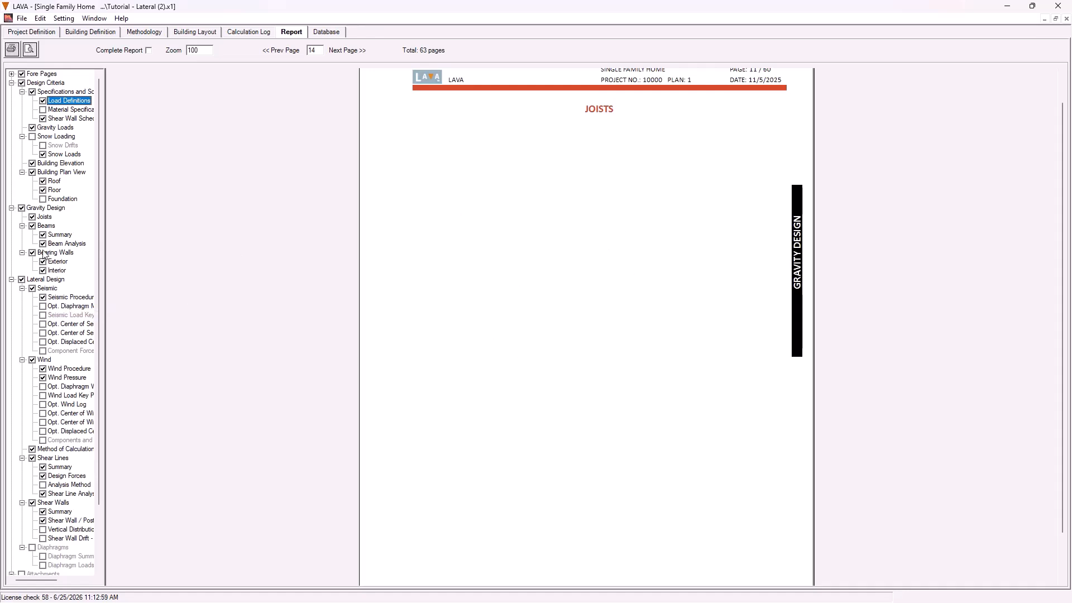
pyautogui.click(358, 51)
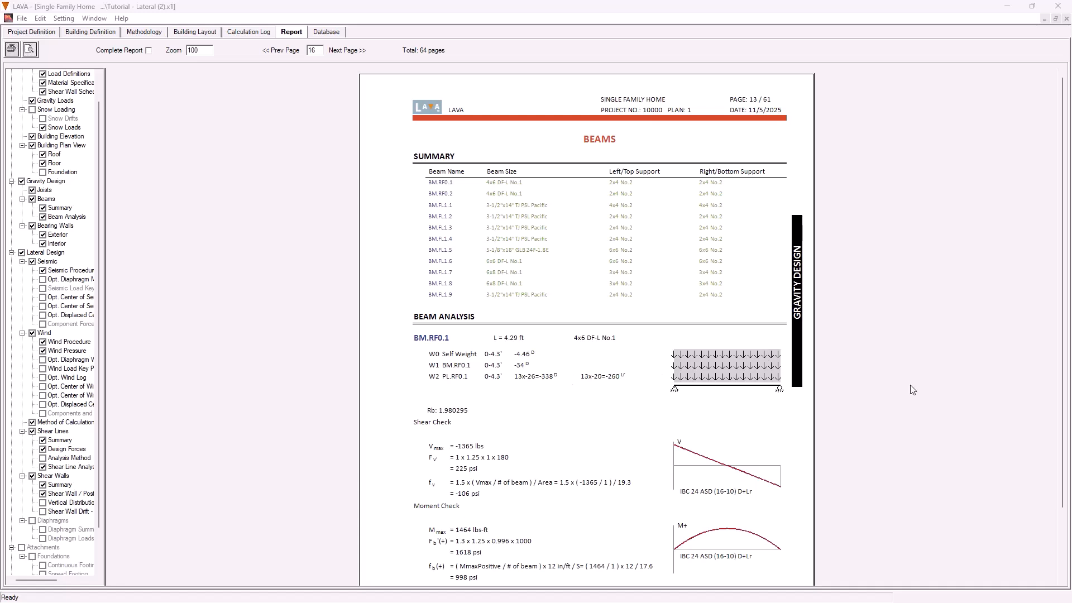
pyautogui.scroll(-2, 1057, 355)
pyautogui.scroll(-2, 1057, 356)
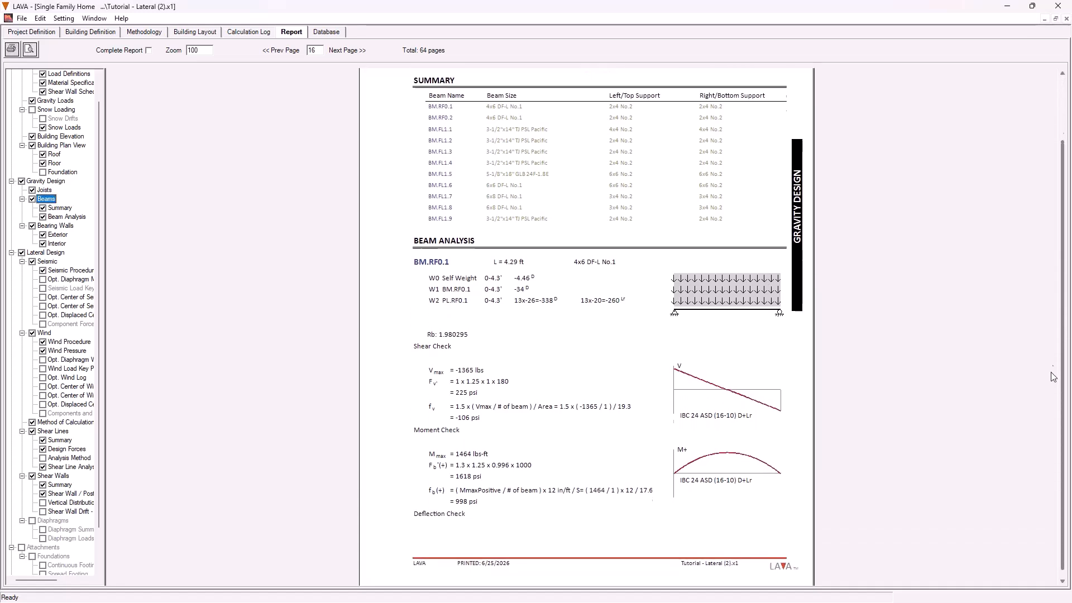
pyautogui.click(348, 50)
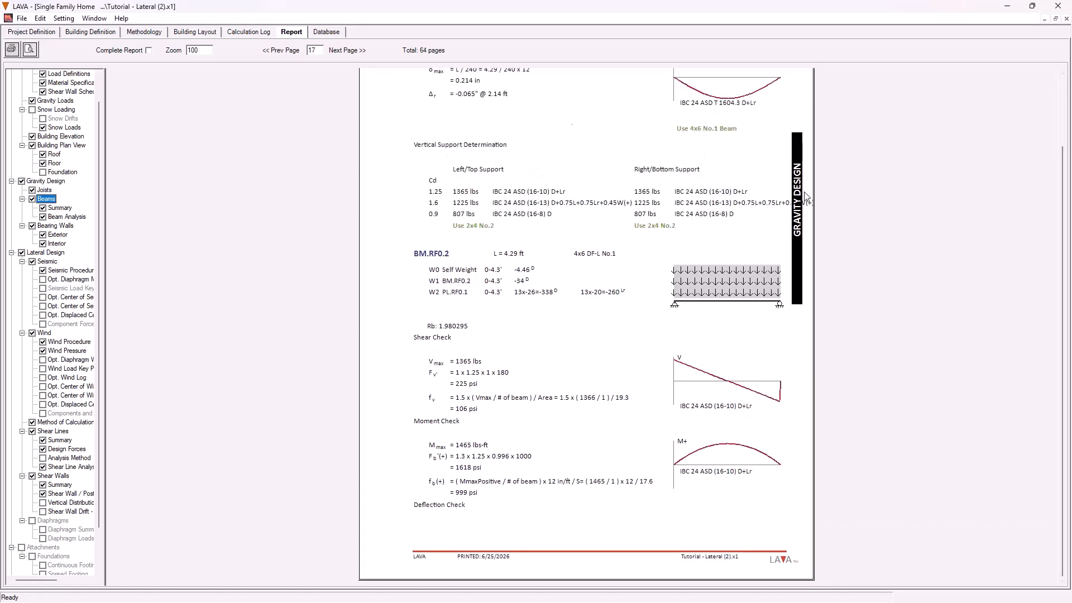
pyautogui.moveTo(1056, 352); pyautogui.dragTo(1057, 290)
pyautogui.scroll(1, 1057, 289)
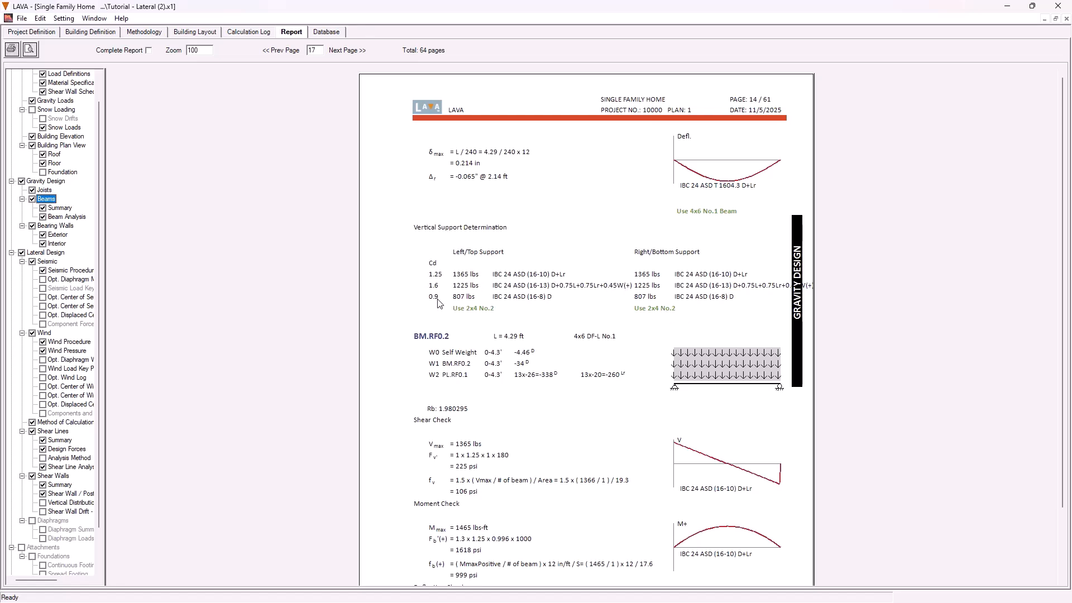
# Read the following beam analysis pages up to BM.FL1.4.
pyautogui.click(346, 51)
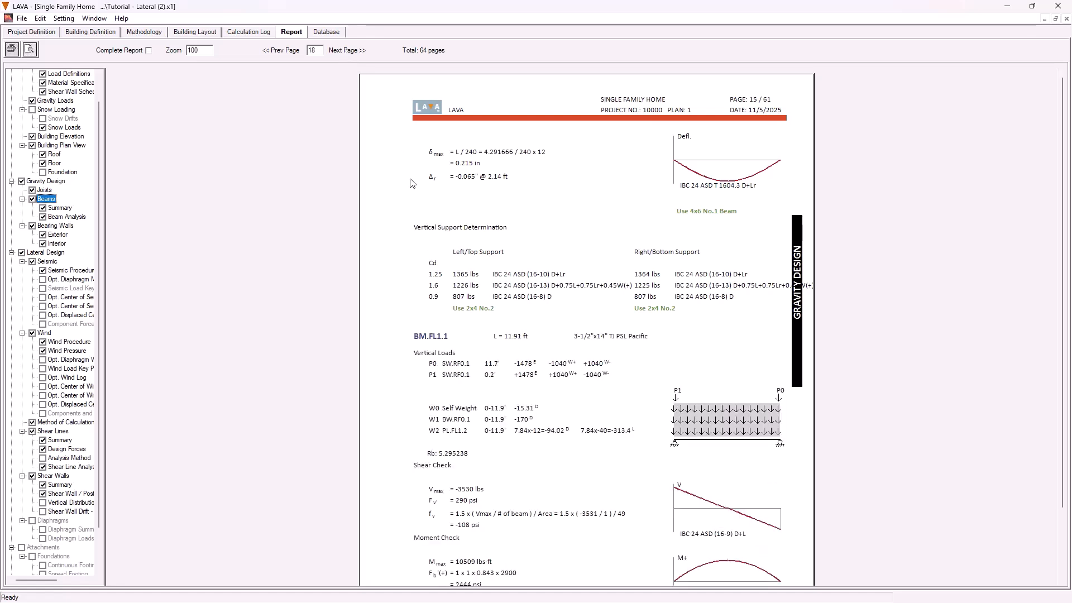
pyautogui.click(349, 50)
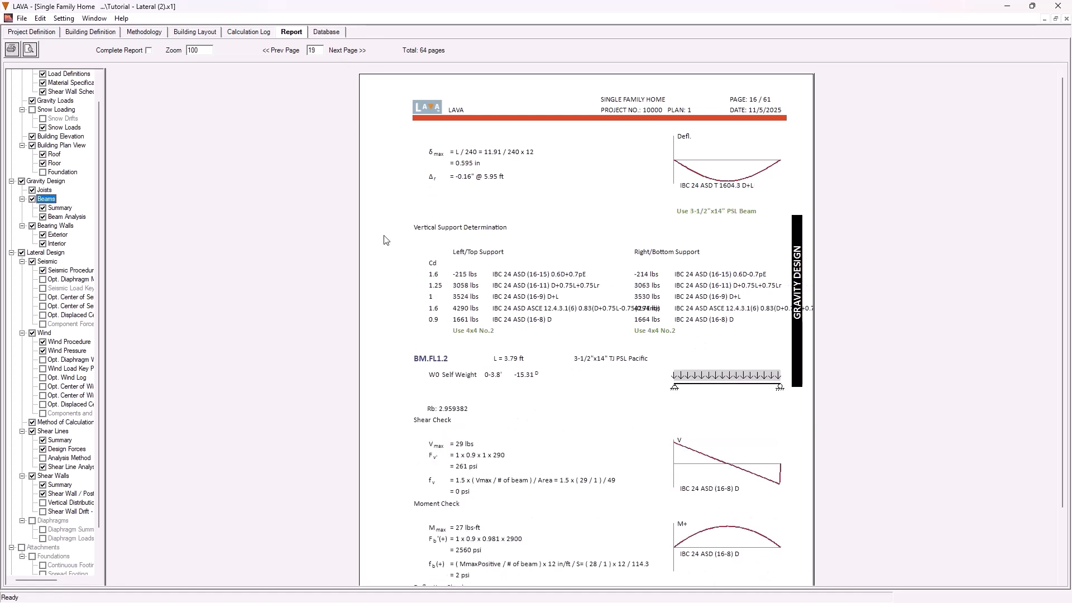
pyautogui.click(352, 52)
pyautogui.click(352, 52)
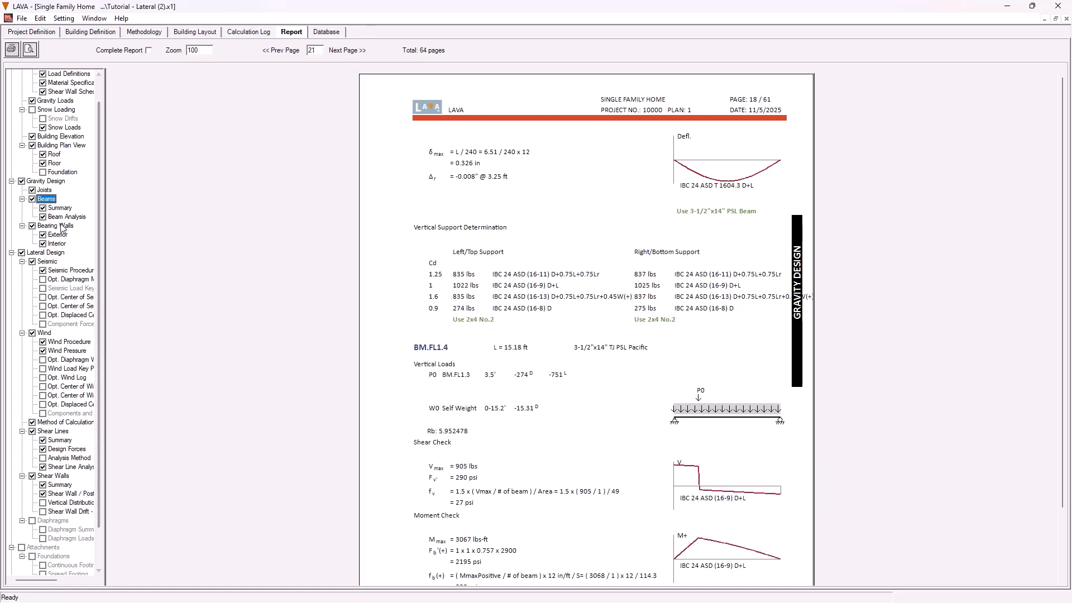
# Check the report's Bearing Walls section and enable Print in report for bearing walls in the building layout preferences.
pyautogui.click(60, 226)
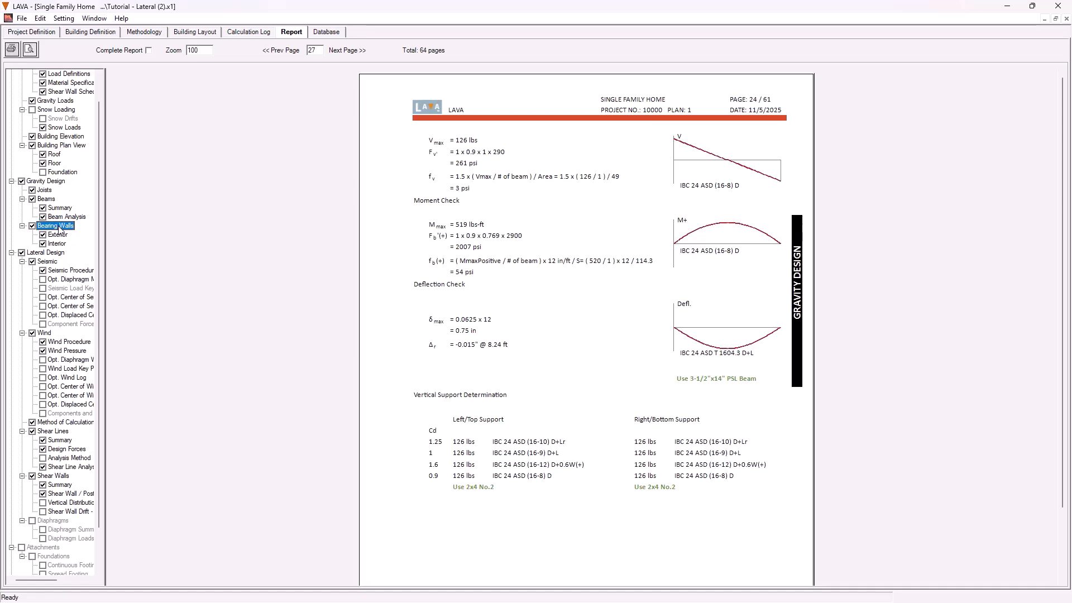
pyautogui.click(64, 19)
pyautogui.click(80, 34)
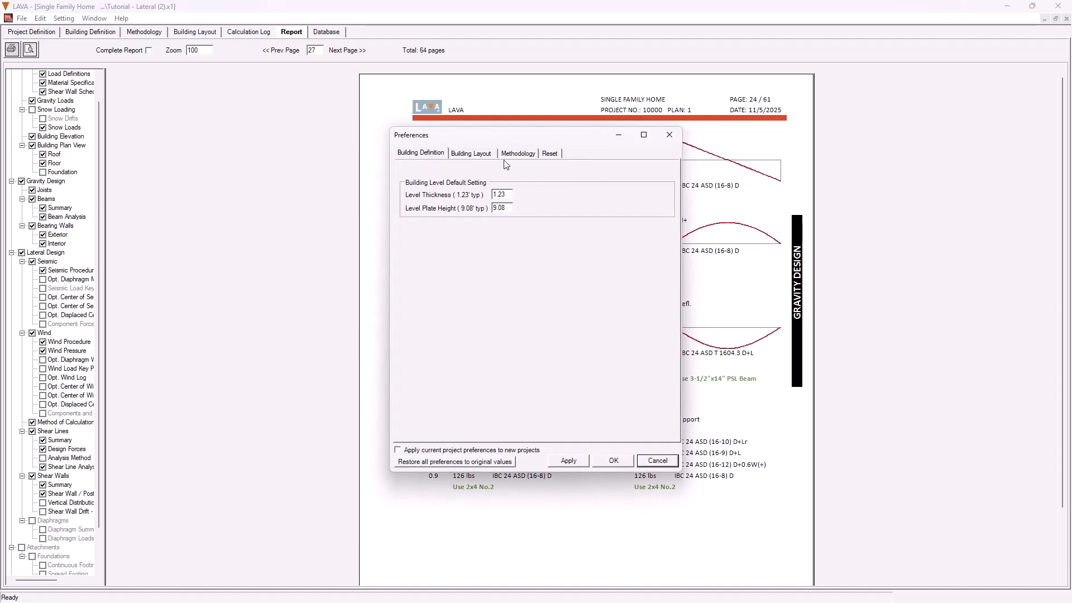
pyautogui.click(478, 159)
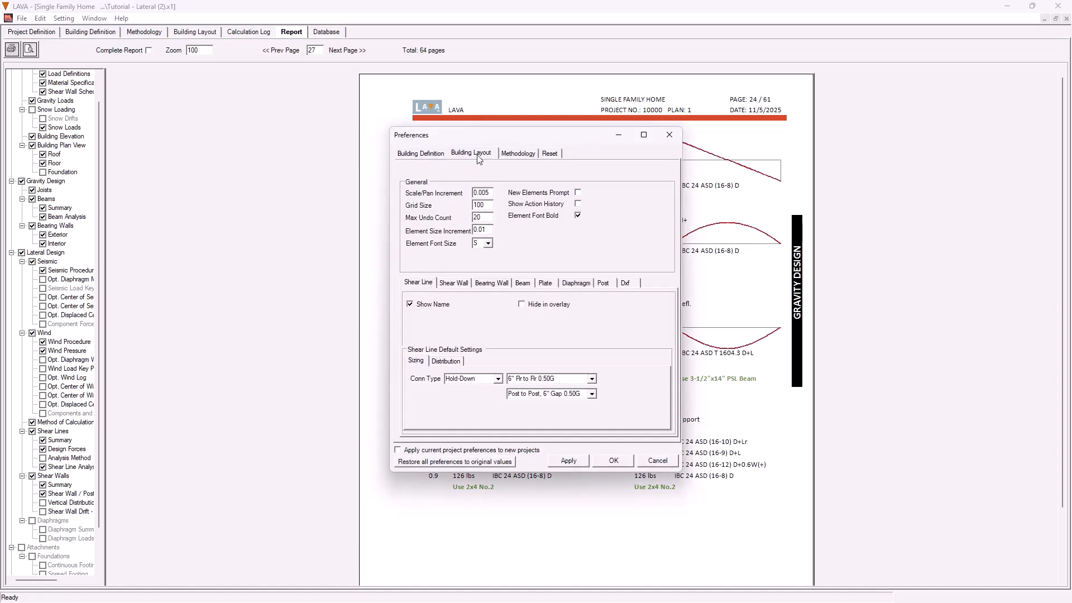
pyautogui.click(491, 283)
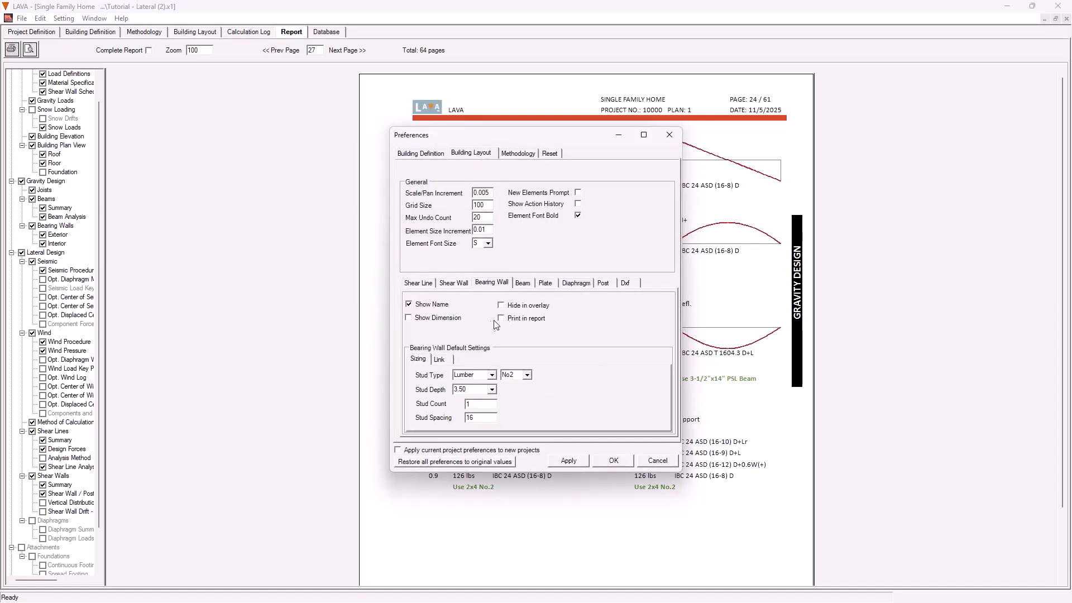
pyautogui.click(501, 318)
pyautogui.click(612, 461)
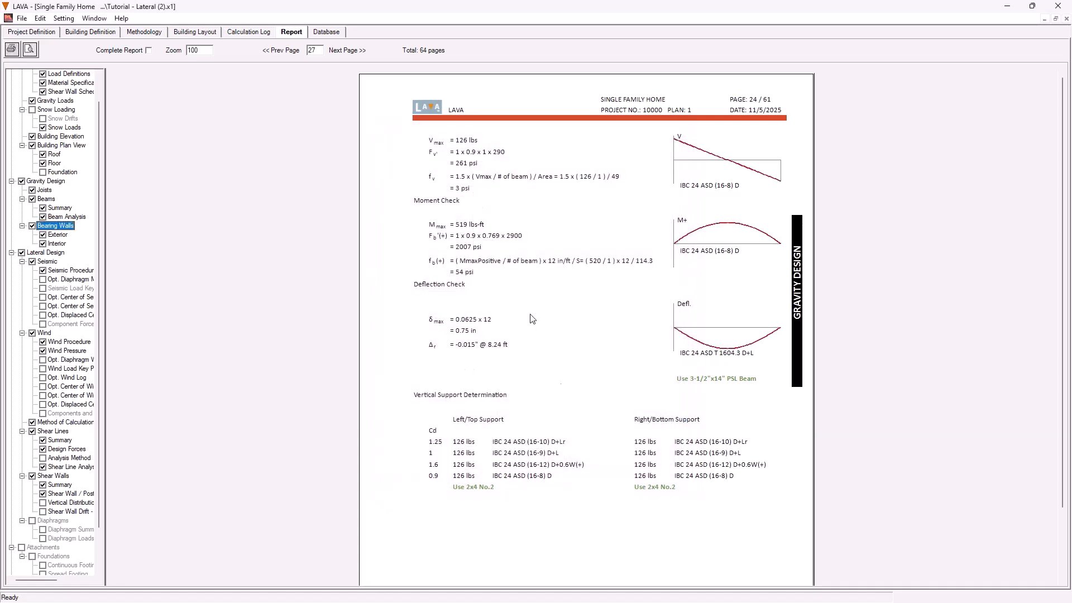
# In the building layout, open the design of FLOOR1 bearing wall BW.FL1.1, include it in the report and close the design.
pyautogui.click(199, 33)
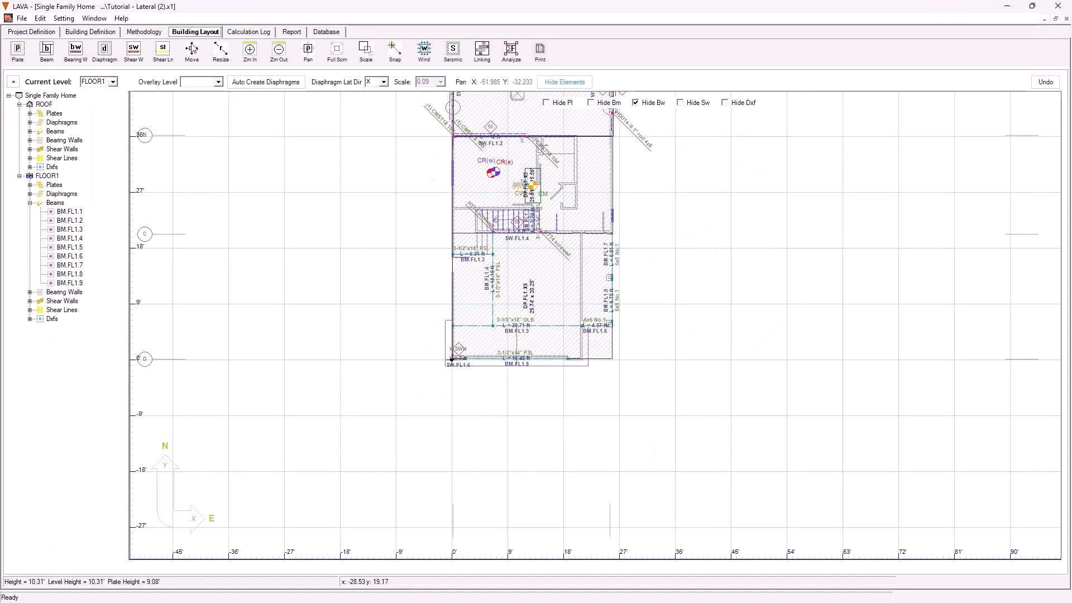
pyautogui.click(30, 292)
pyautogui.click(73, 301)
pyautogui.scroll(-3, 240, 306)
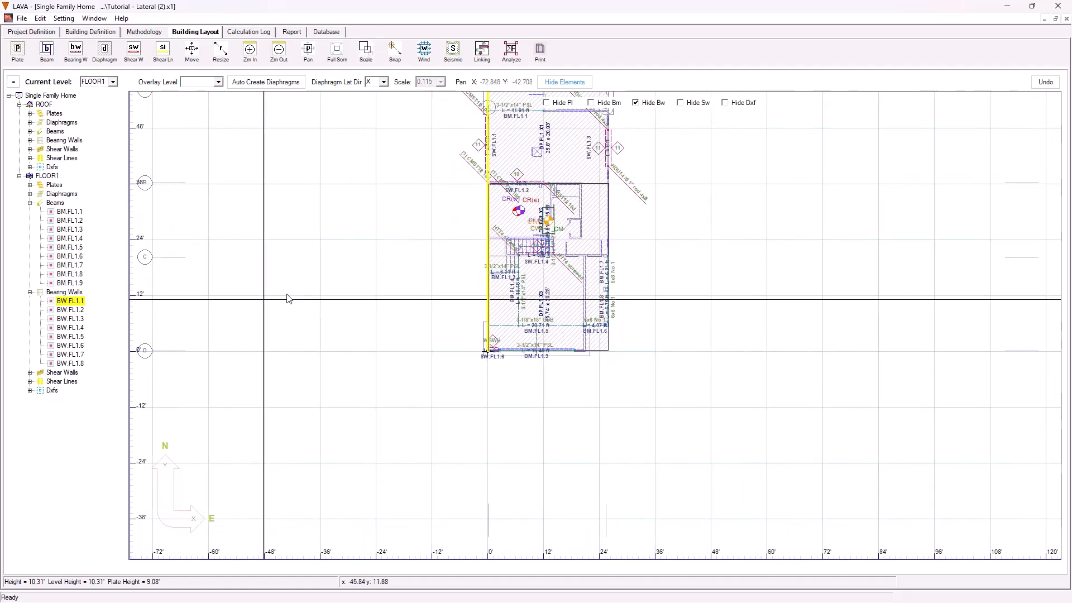
pyautogui.moveTo(287, 297); pyautogui.dragTo(234, 360)
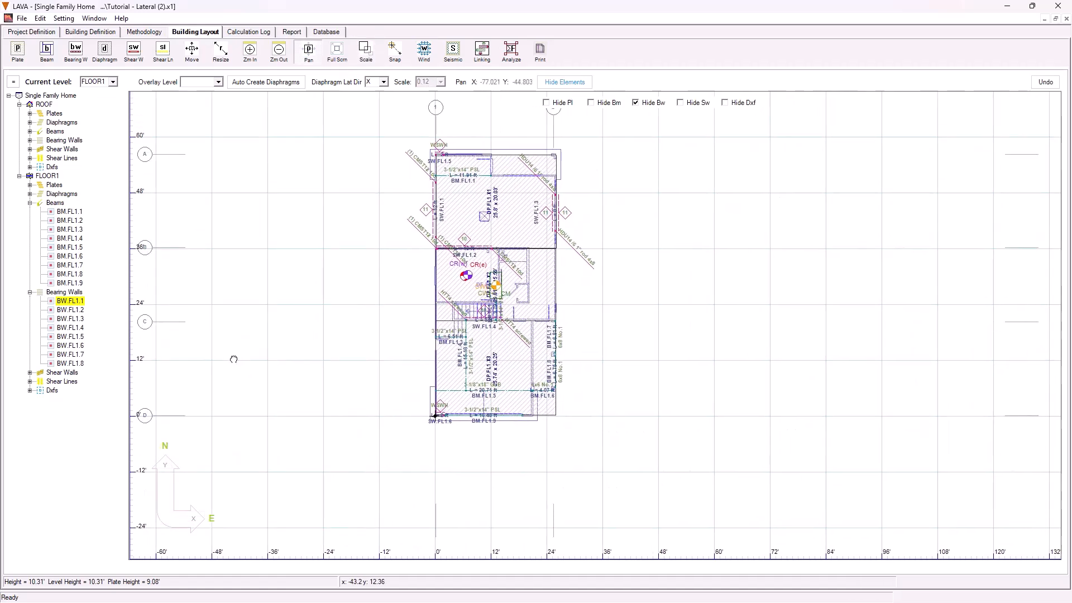
pyautogui.click(70, 303)
pyautogui.doubleClick(70, 303)
pyautogui.moveTo(431, 42); pyautogui.dragTo(673, 71)
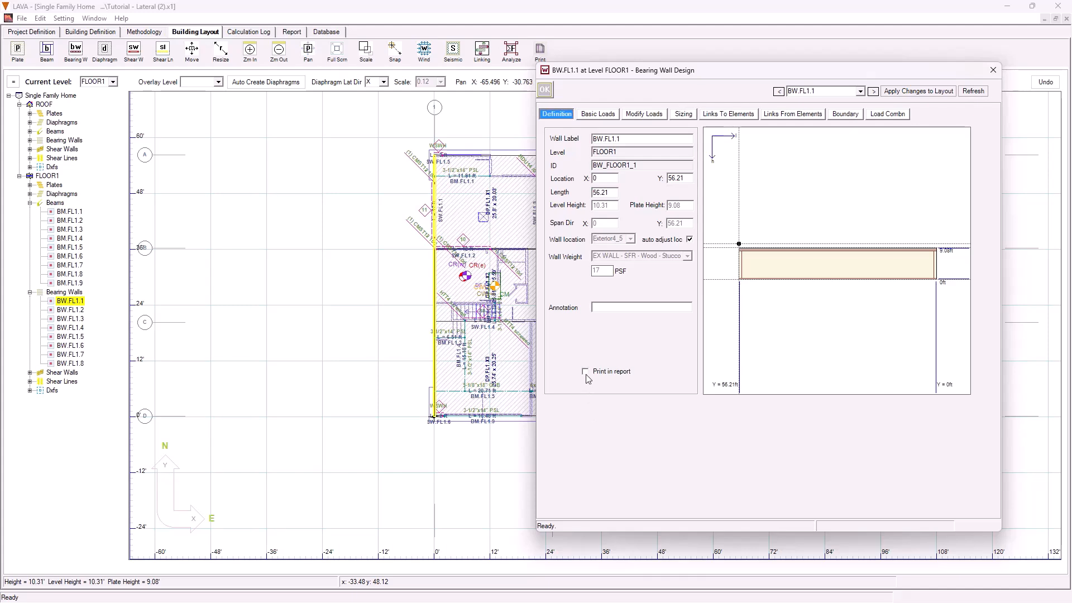
pyautogui.click(545, 90)
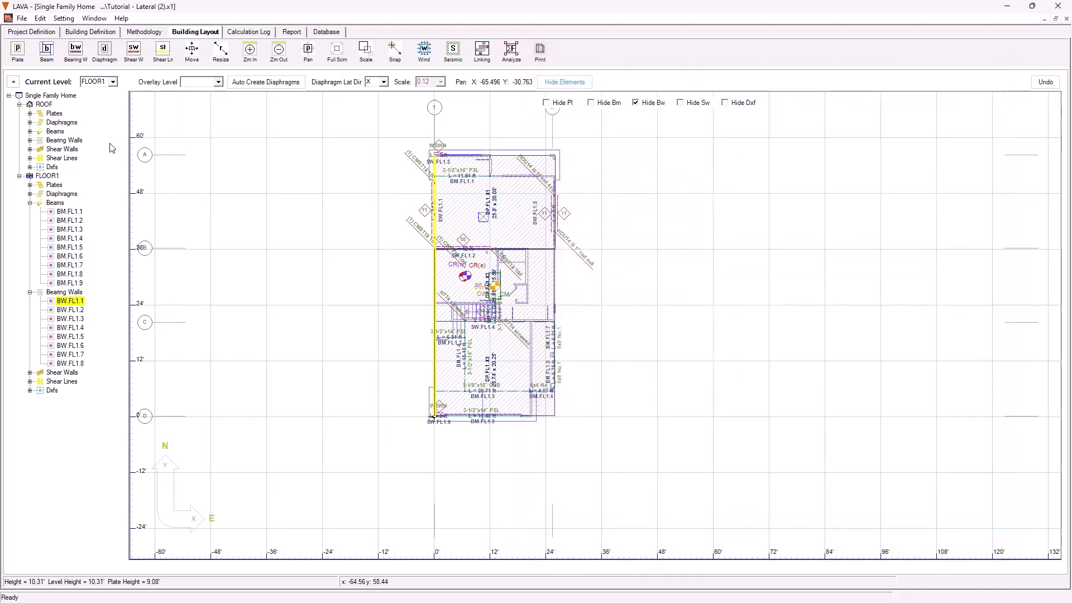
# Open the design of ROOF bearing wall BW.RF0.2, include it in the report and close the design.
pyautogui.click(30, 141)
pyautogui.click(67, 152)
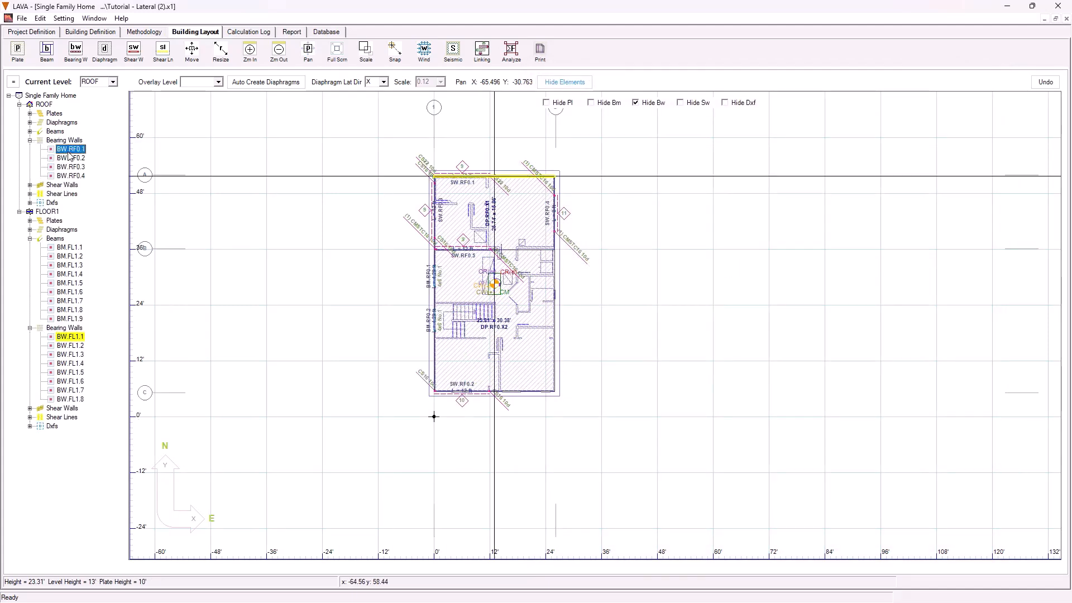
pyautogui.click(71, 159)
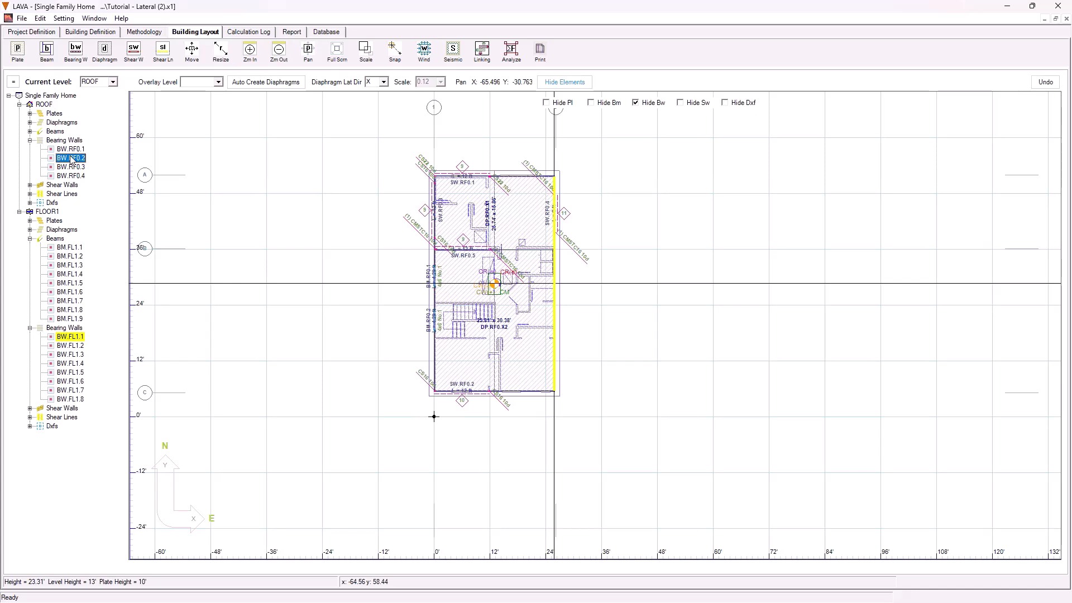
pyautogui.doubleClick(71, 158)
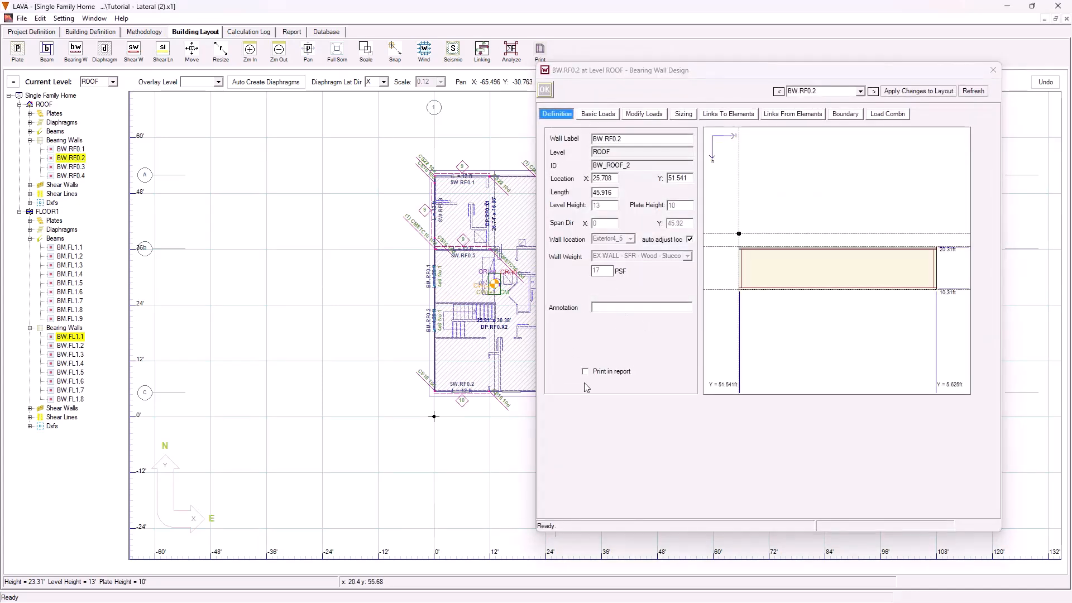
pyautogui.click(545, 90)
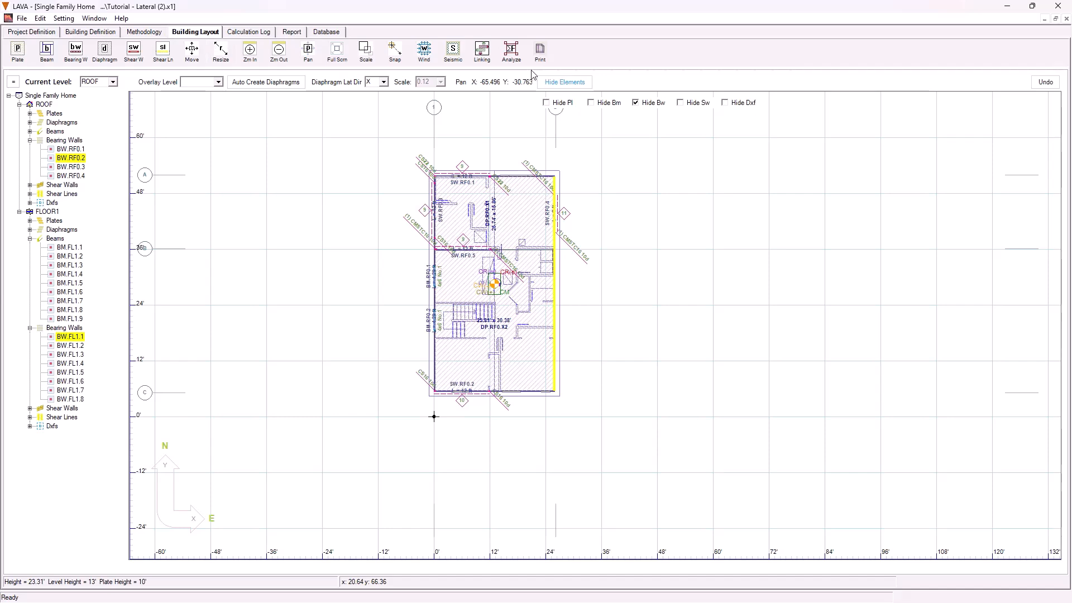
# Run the building analysis again and return to the report to generate an updated preview.
pyautogui.click(511, 52)
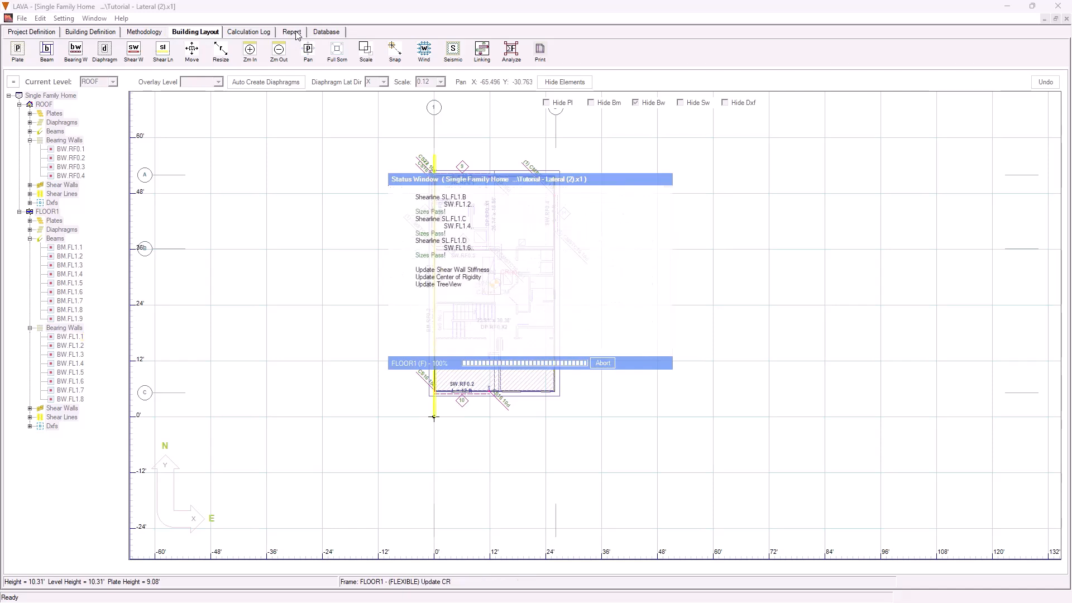
pyautogui.click(291, 32)
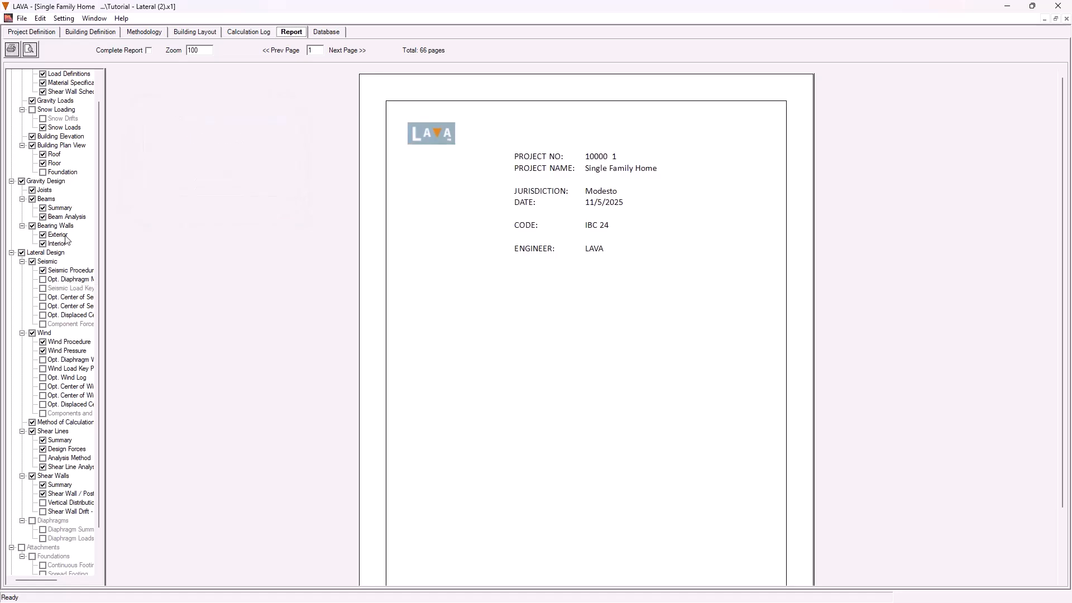
# Review the exterior bearing wall calculations for BW.RF0.2 and BW.FL1.1 and go on to the Lateral Design section.
pyautogui.click(62, 229)
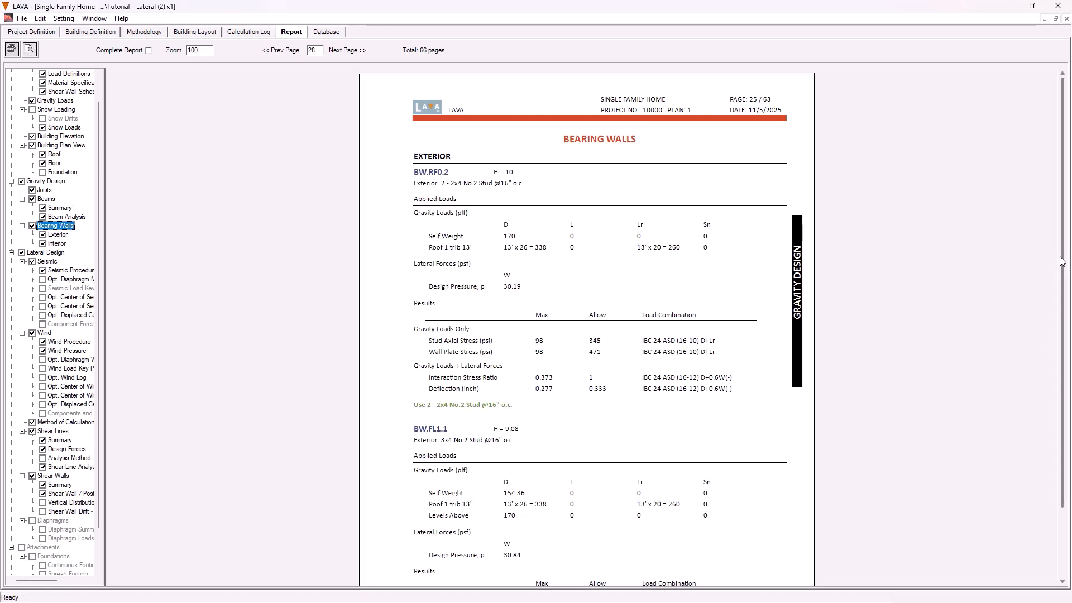
pyautogui.scroll(-2, 1045, 332)
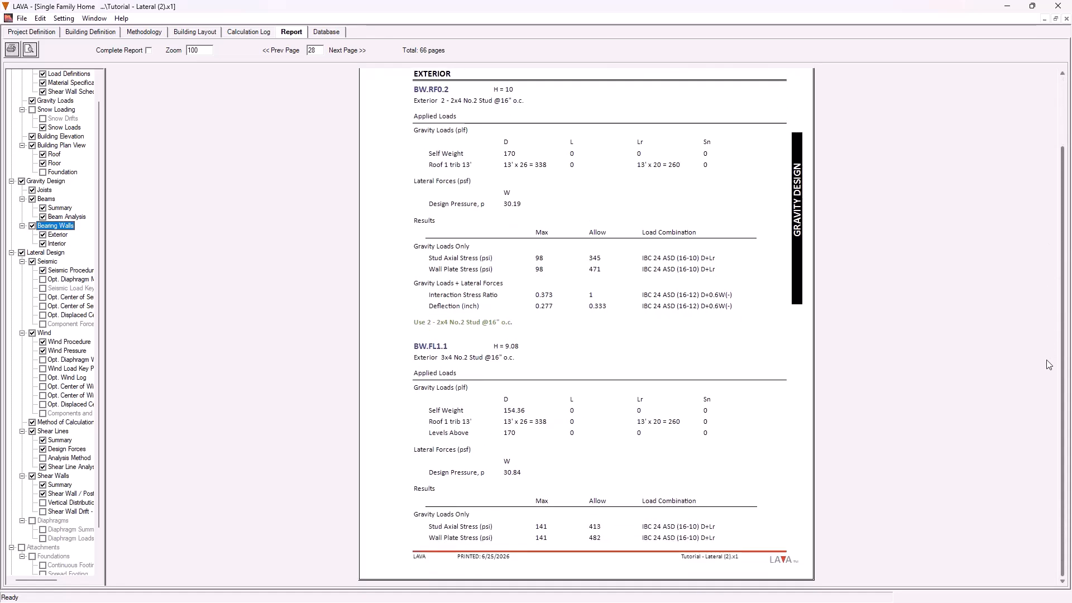
pyautogui.click(51, 253)
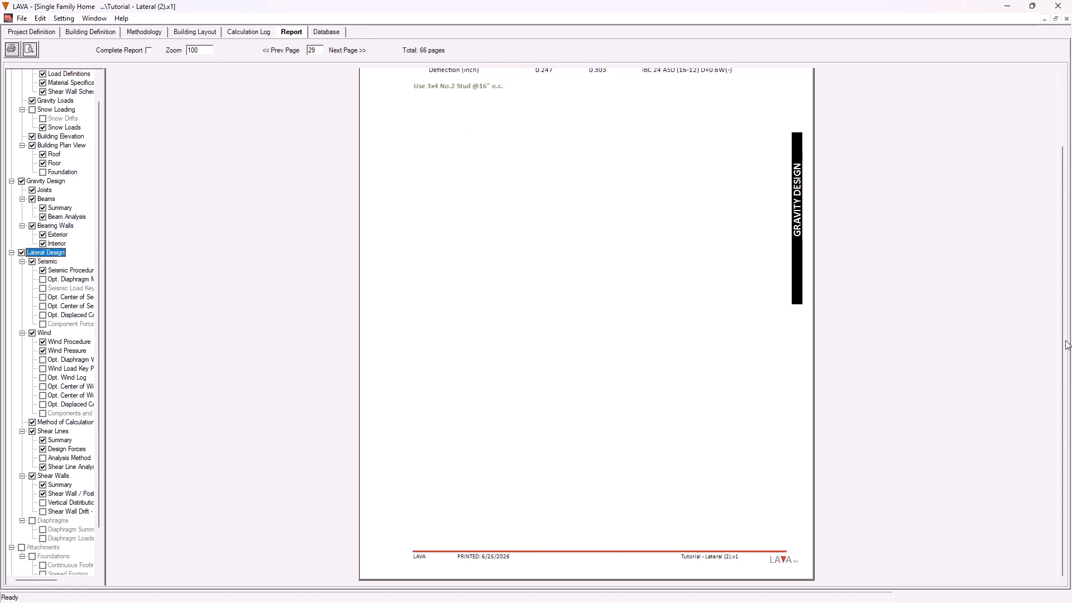
# Go on to the Seismic Procedure page and examine its design parameters and the mass distribution tables for both directions.
pyautogui.click(346, 52)
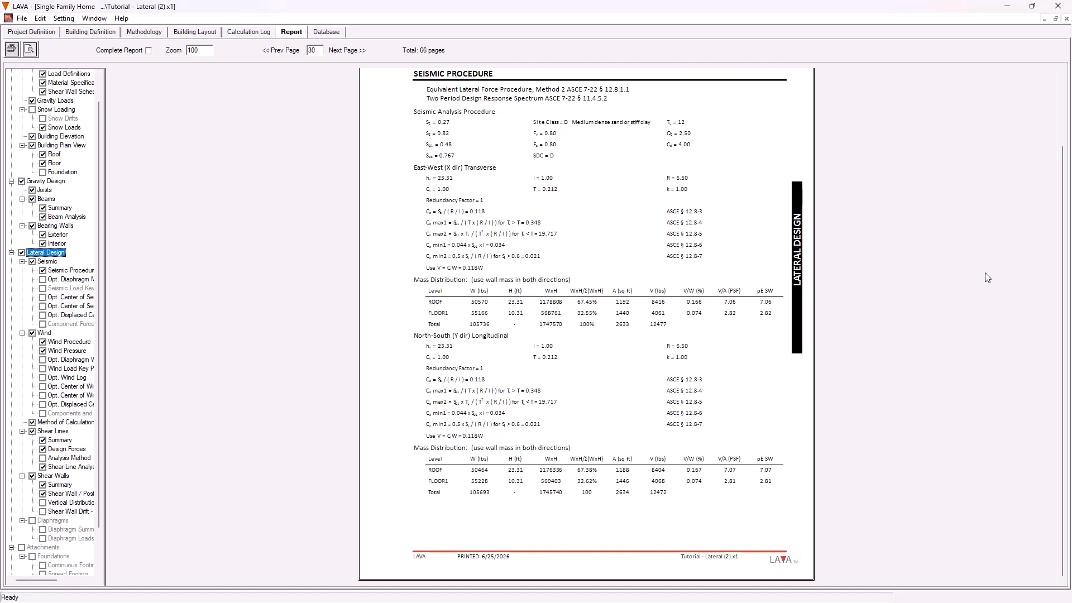
pyautogui.moveTo(1065, 252); pyautogui.dragTo(1068, 191)
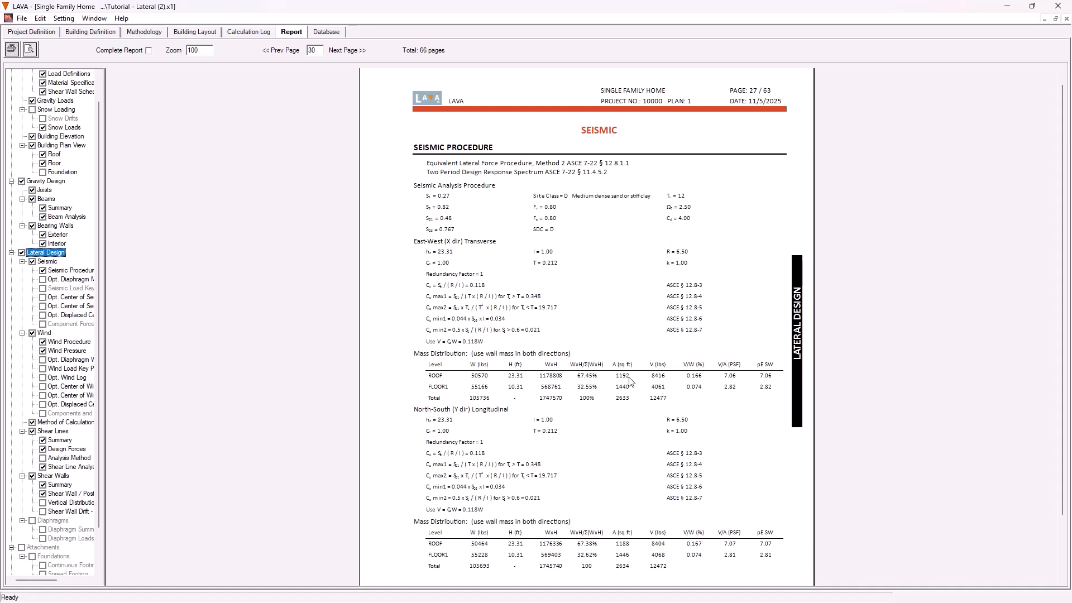
pyautogui.scroll(-1, 1064, 277)
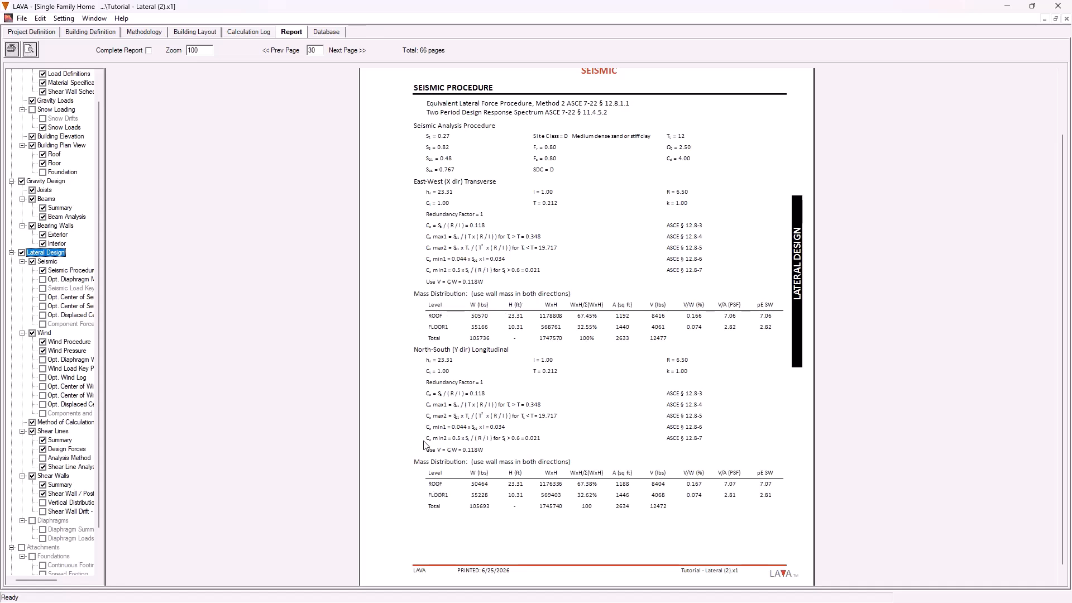
# Review the wind procedure, the transverse and longitudinal wind elevations, and the Wind Pressure calculations.
pyautogui.click(342, 51)
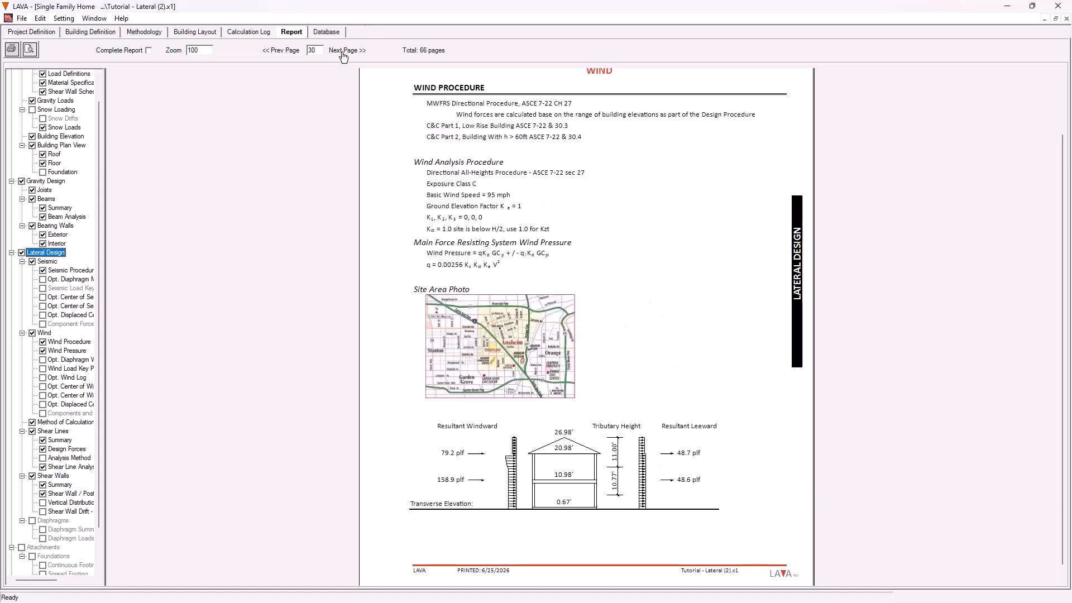
pyautogui.moveTo(1063, 227); pyautogui.dragTo(1062, 202)
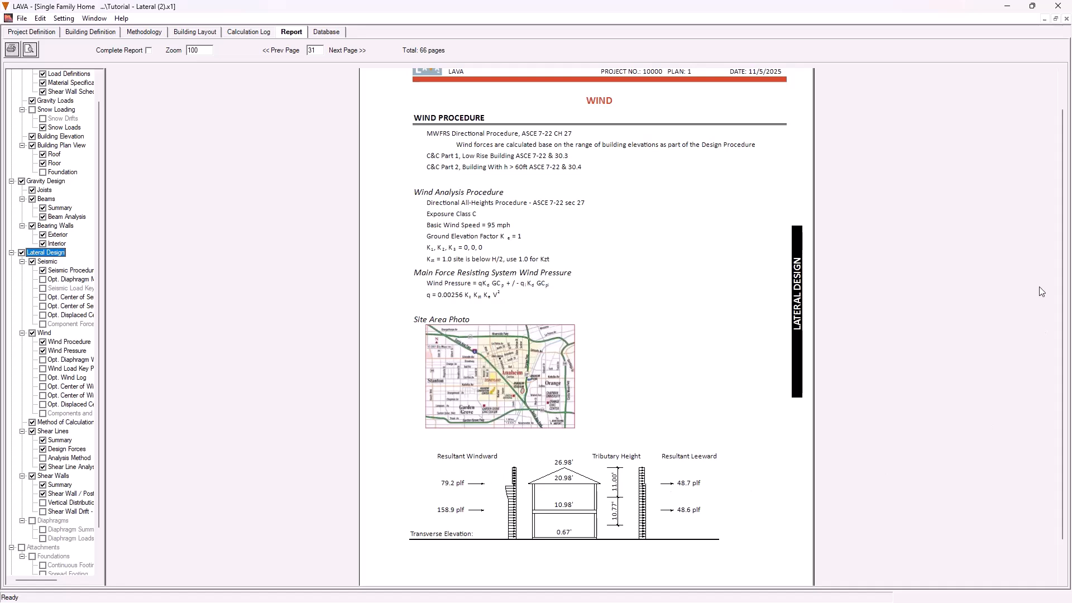
pyautogui.scroll(-2, 1057, 255)
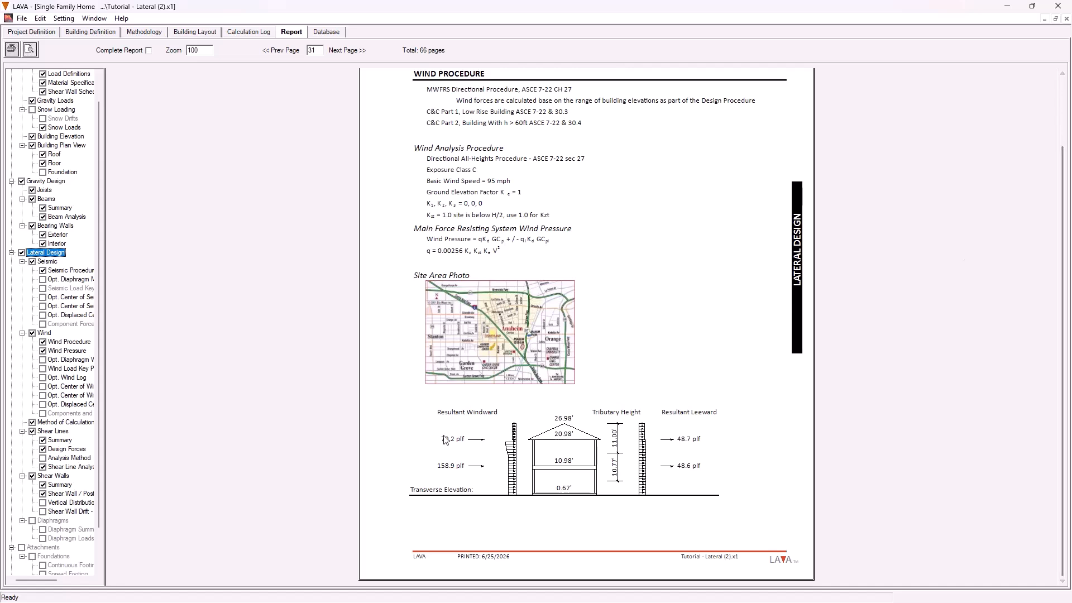
pyautogui.click(344, 50)
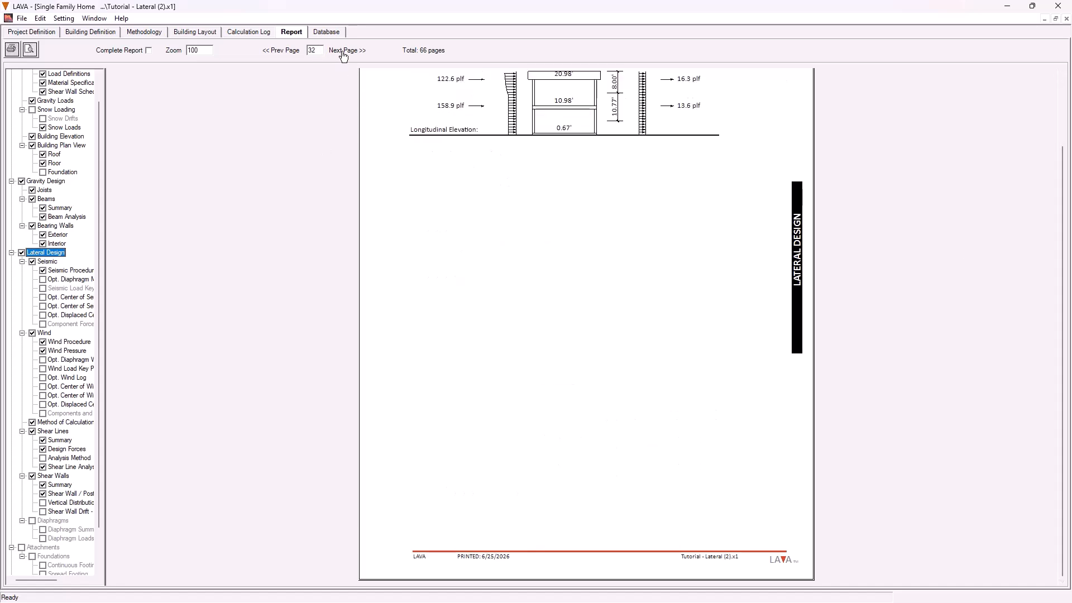
pyautogui.moveTo(1066, 289); pyautogui.dragTo(1067, 234)
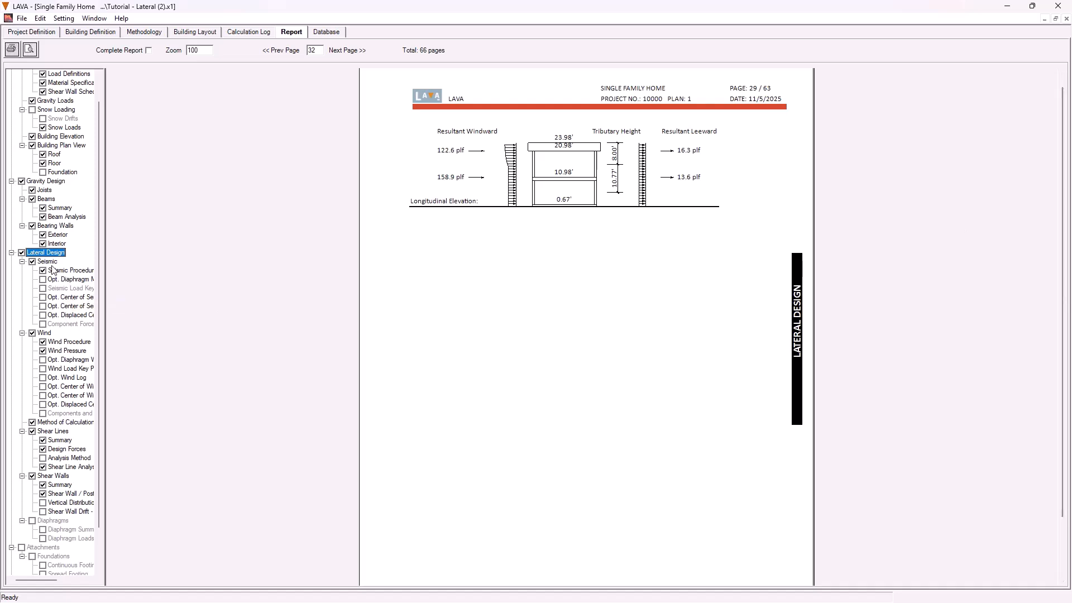
pyautogui.click(332, 52)
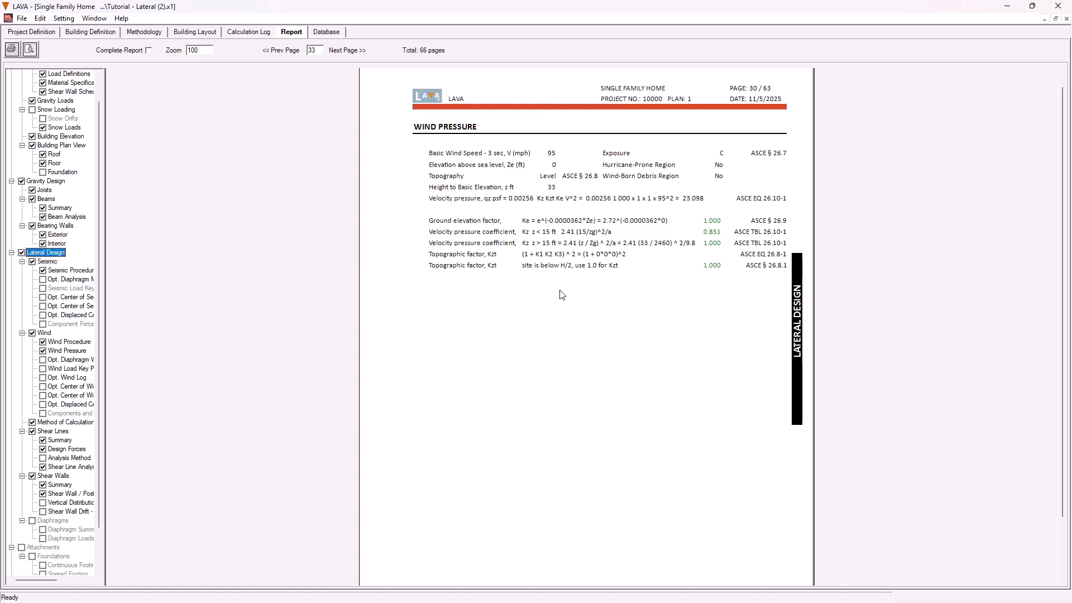
# Check the diaphragm method of calculation, then examine the Shear Lines summary and seismic design forces.
pyautogui.click(351, 51)
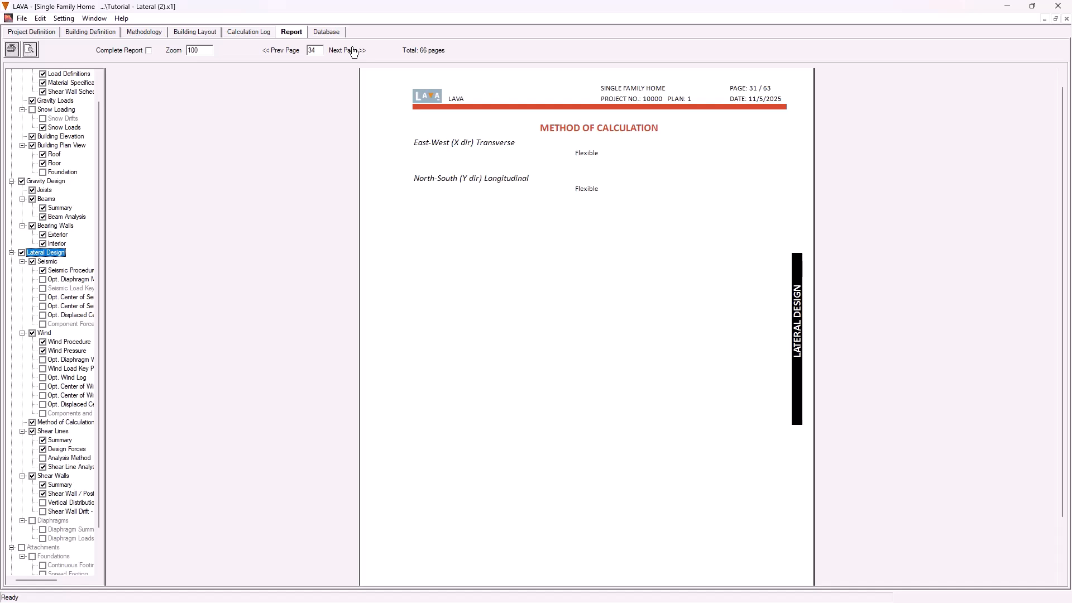
pyautogui.click(351, 50)
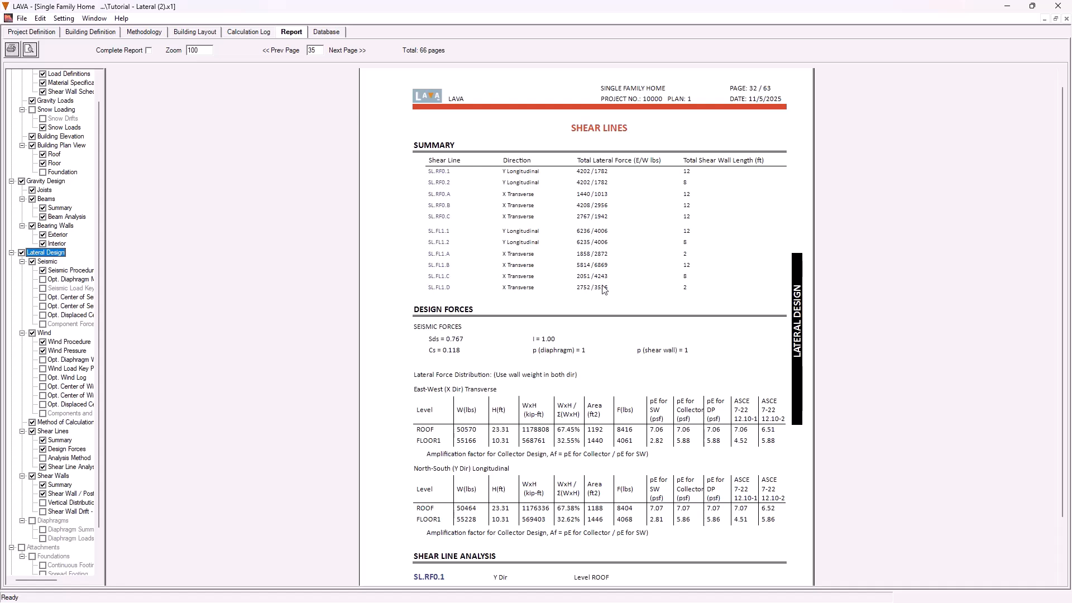
pyautogui.scroll(-1, 1066, 228)
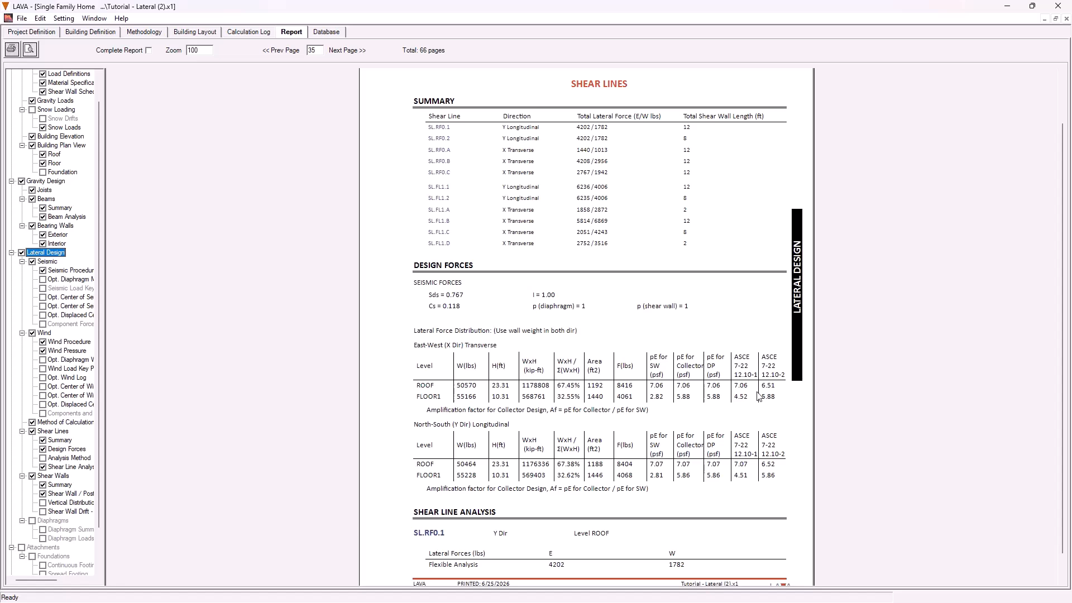
# Examine the analysis of roof shear line SL.RF0.1, including its lateral forces, collector force diagram and shear and overturning results.
pyautogui.click(346, 52)
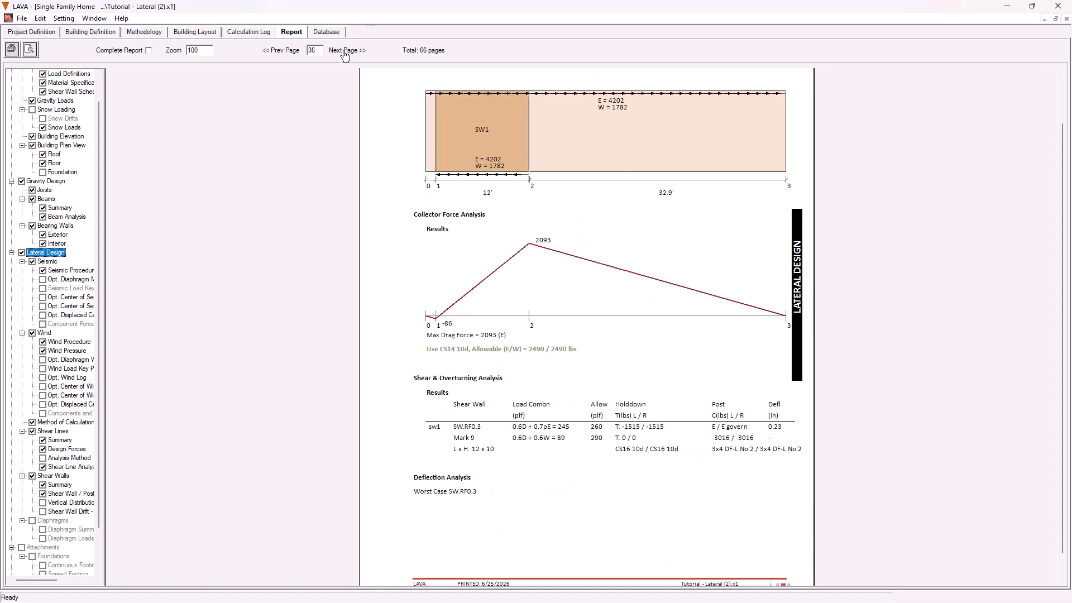
pyautogui.moveTo(1064, 245); pyautogui.dragTo(1067, 224)
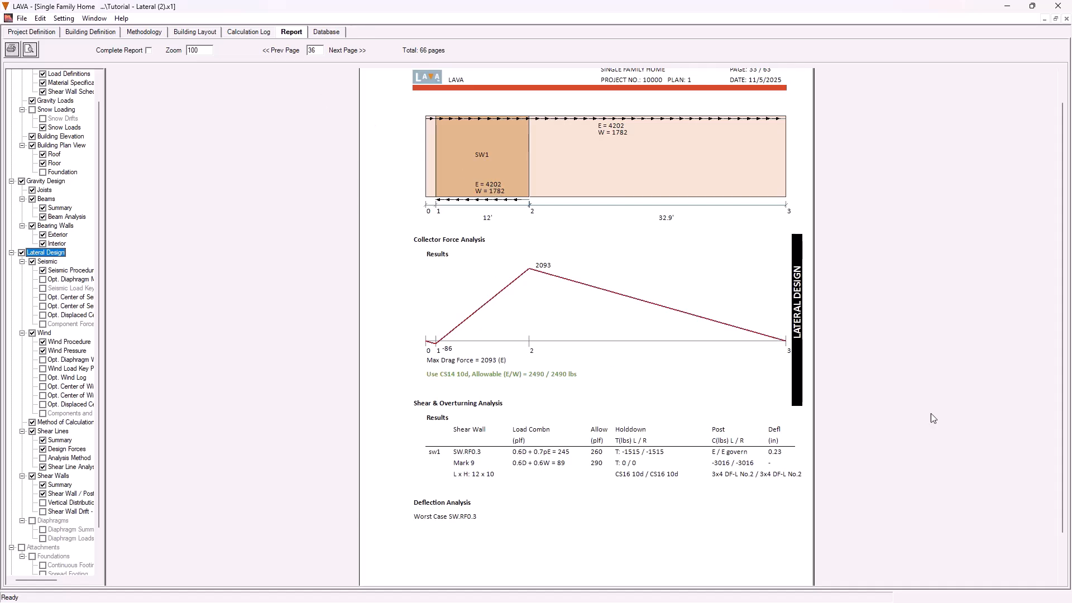
pyautogui.click(282, 51)
pyautogui.moveTo(1064, 217); pyautogui.dragTo(1062, 262)
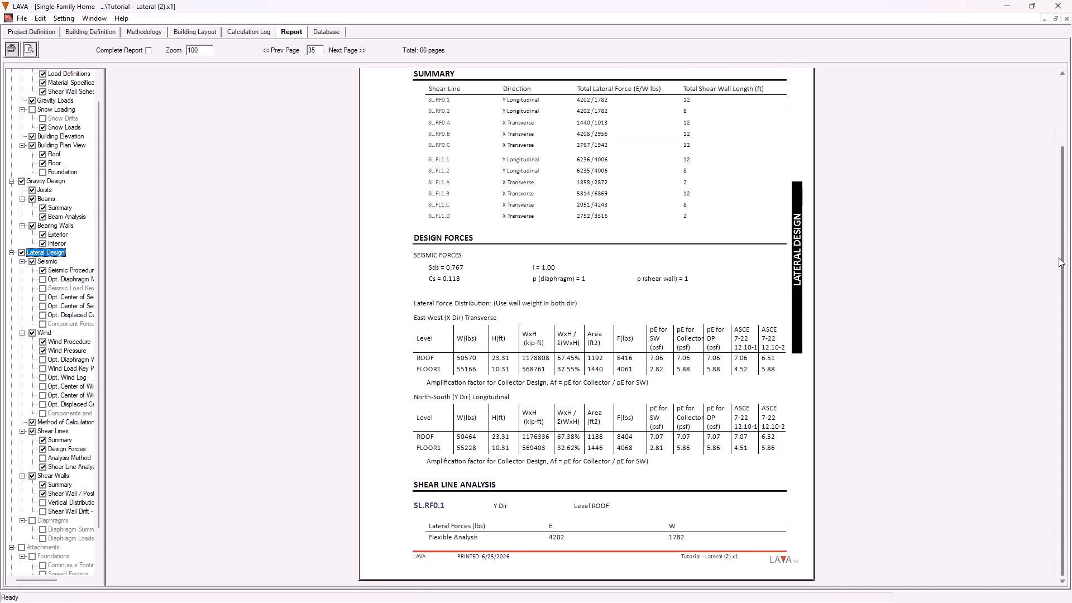
pyautogui.click(553, 555)
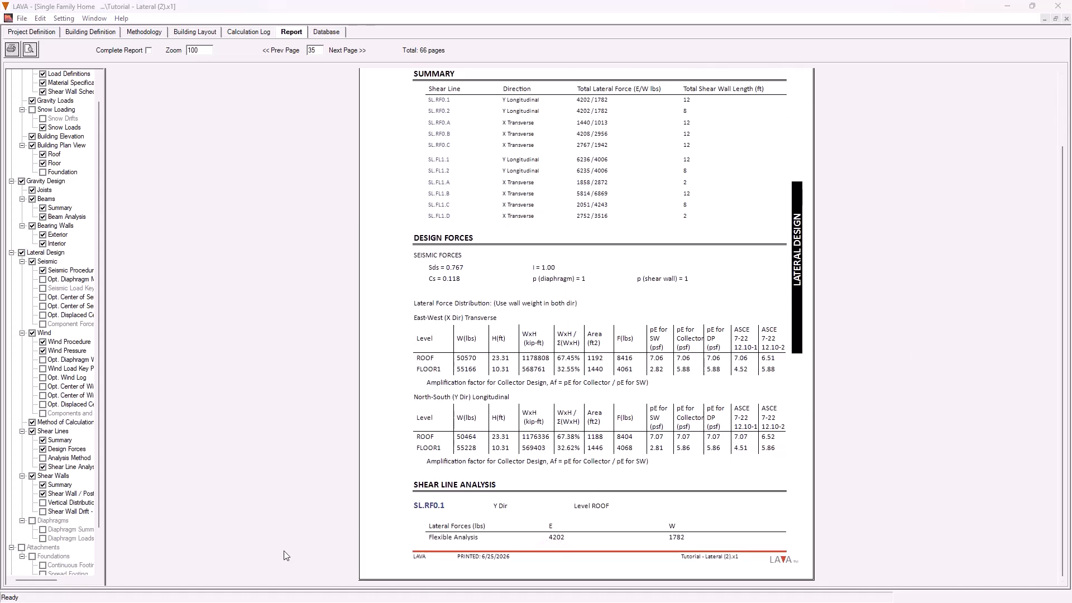
pyautogui.click(349, 50)
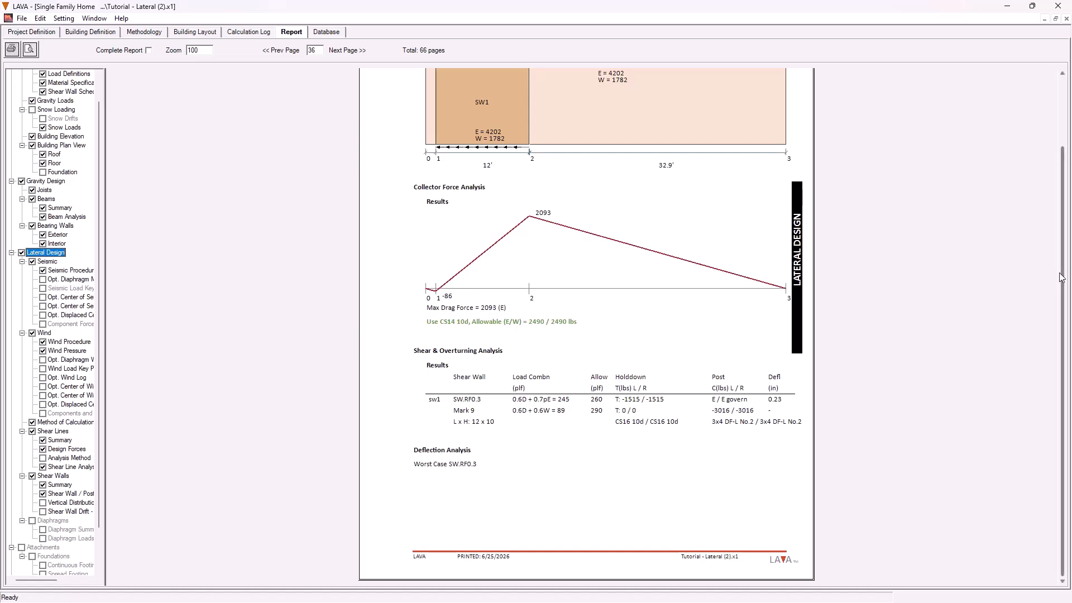
pyautogui.moveTo(1061, 282); pyautogui.dragTo(1064, 232)
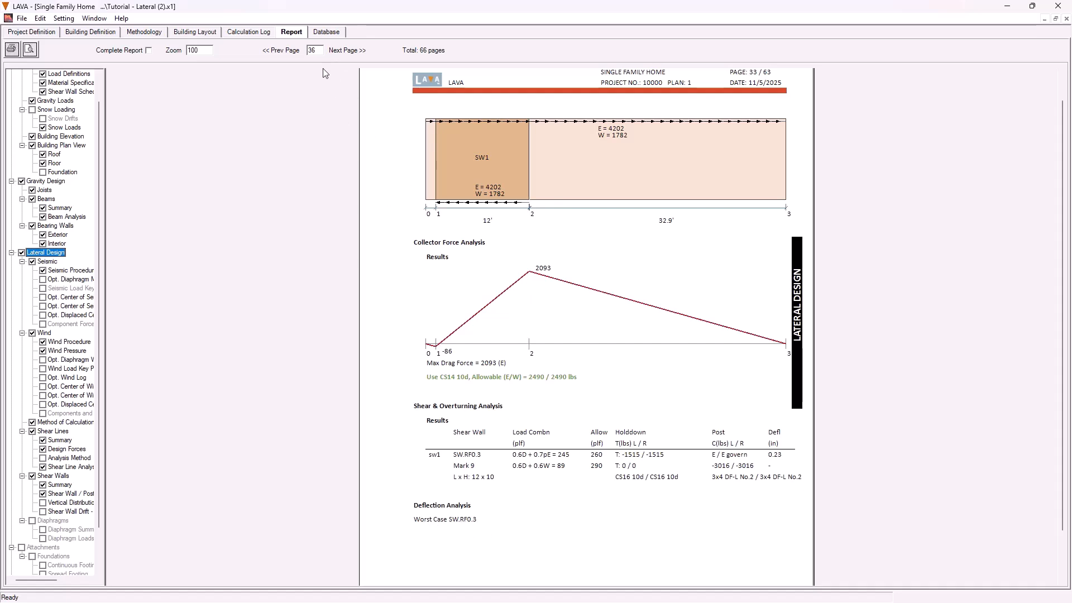
# Page through the SL.RF0.1 drift check and the analyses of the remaining roof shear lines, SL.RF0.2 through SL.RF0.C.
pyautogui.click(350, 52)
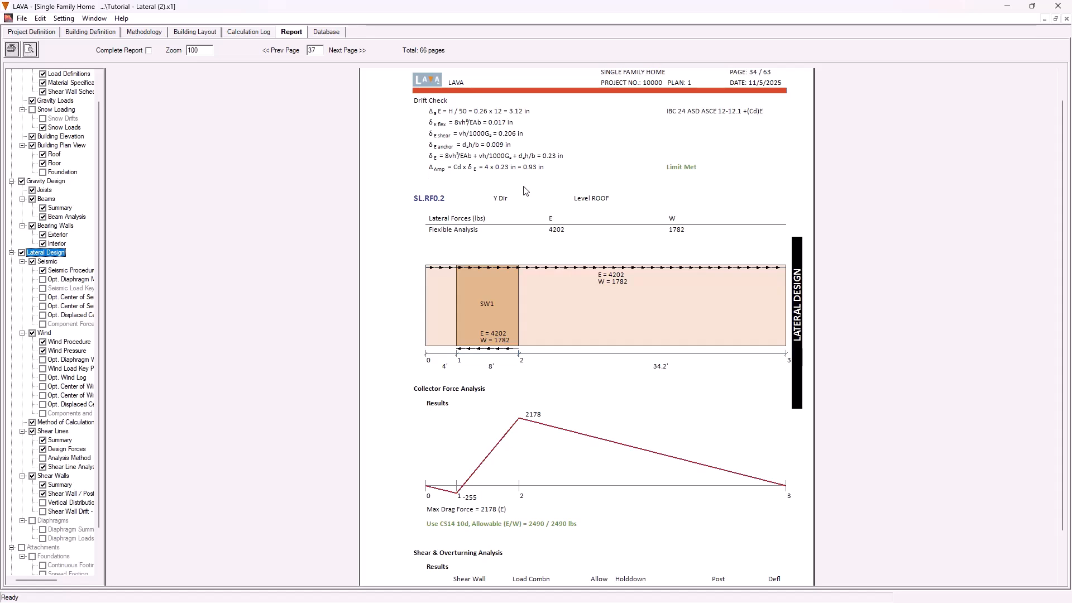
pyautogui.click(350, 50)
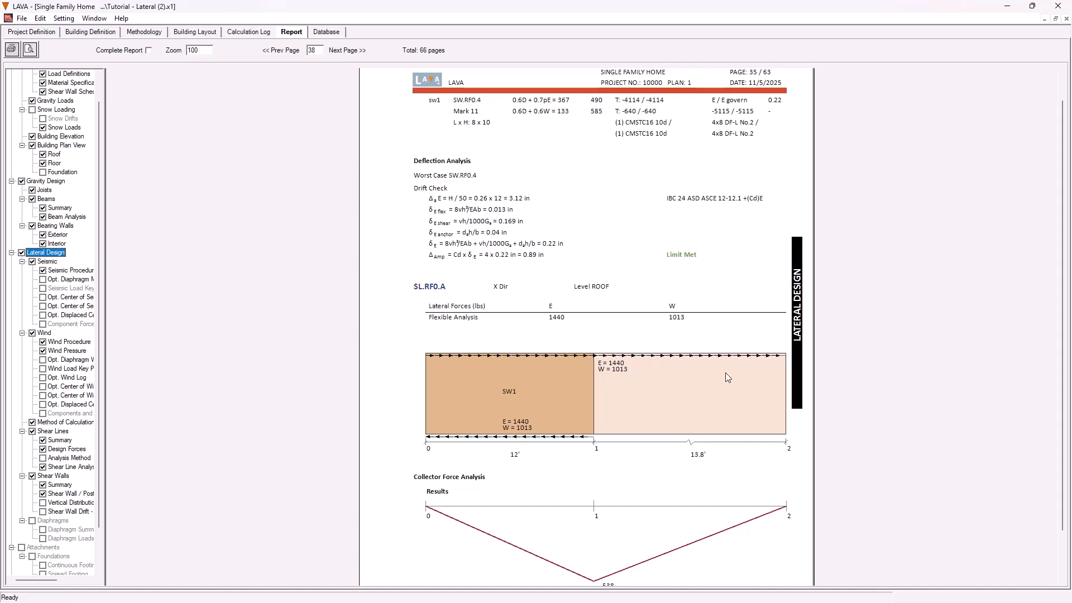
pyautogui.click(336, 51)
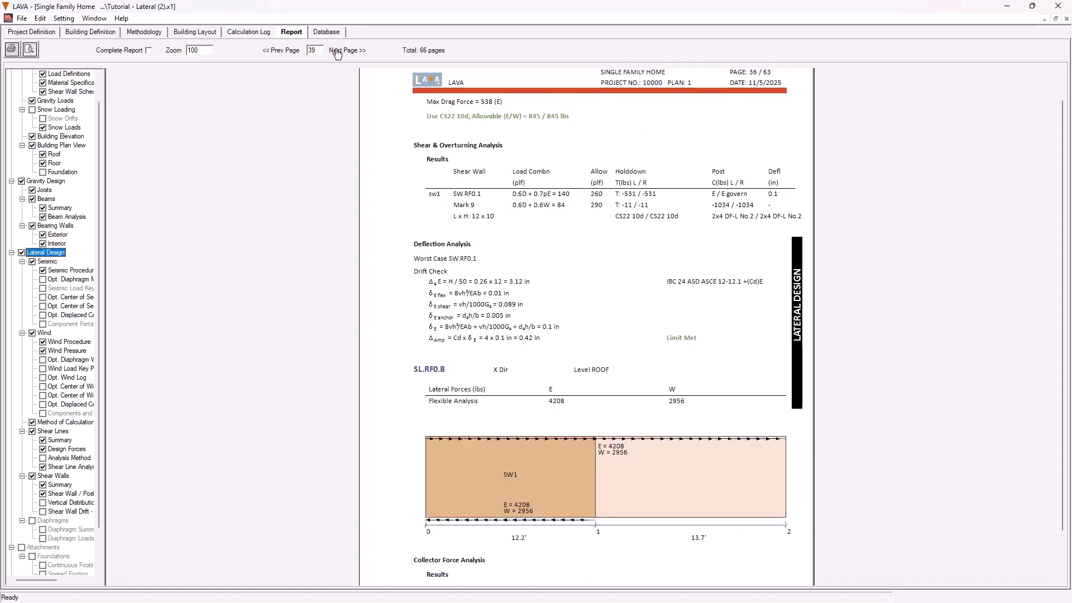
pyautogui.click(337, 51)
pyautogui.click(336, 51)
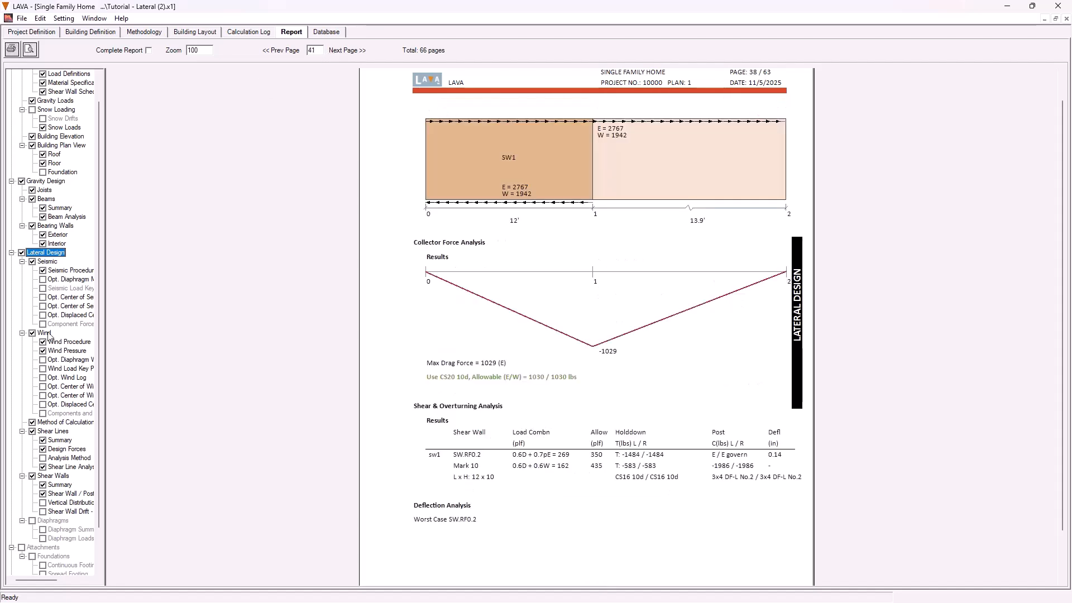
# Go to the Shear Walls summary in the report and review the shear, uplift, post and drift checks for SW.RF0.1 to SW.RF0.3.
pyautogui.click(60, 484)
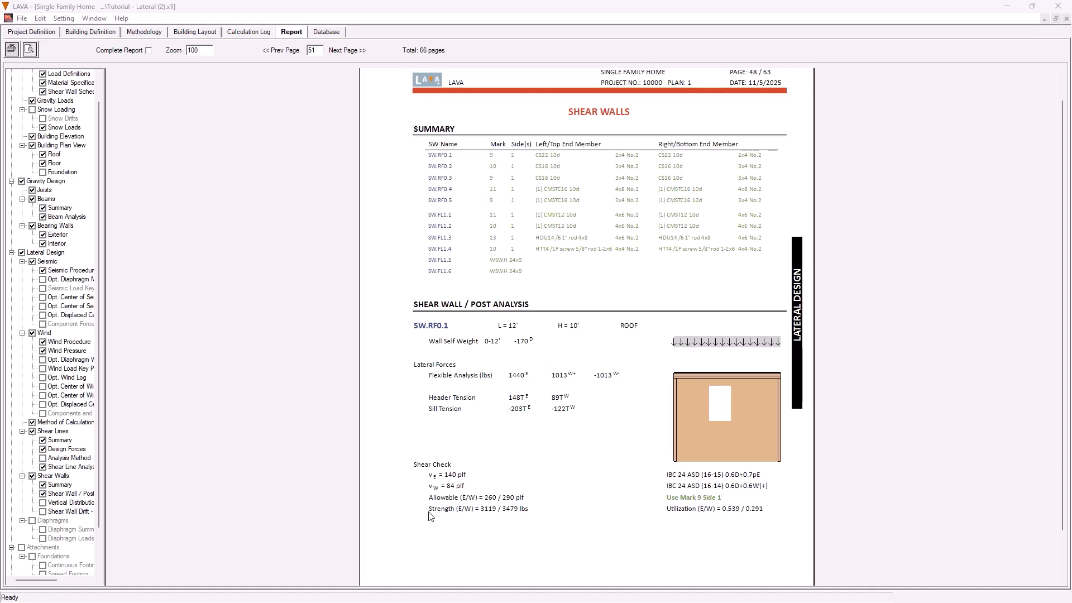
pyautogui.click(342, 50)
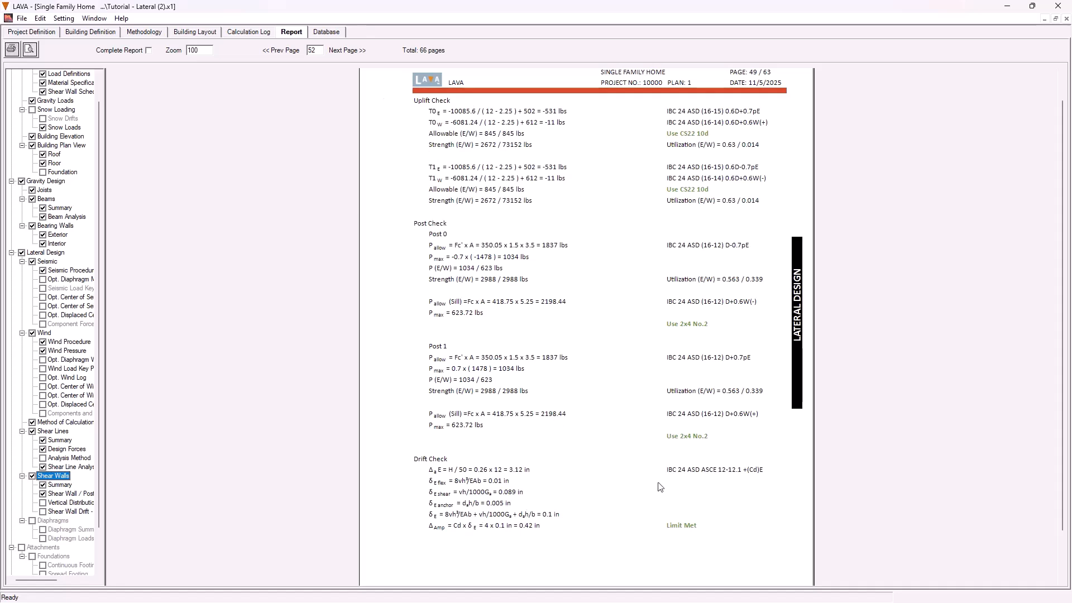
pyautogui.click(357, 57)
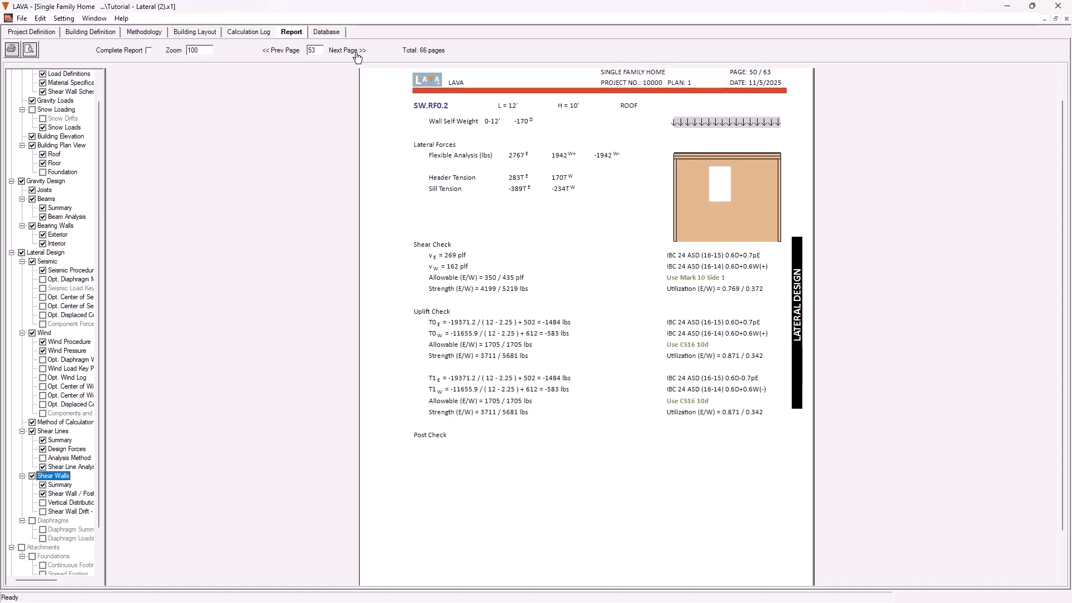
pyautogui.click(357, 57)
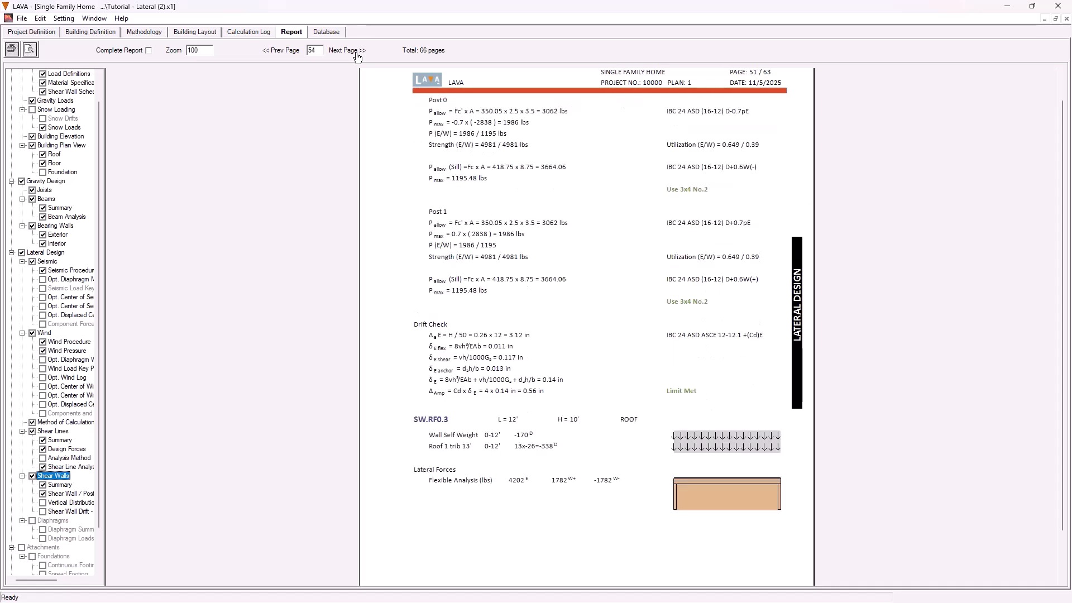
pyautogui.click(357, 57)
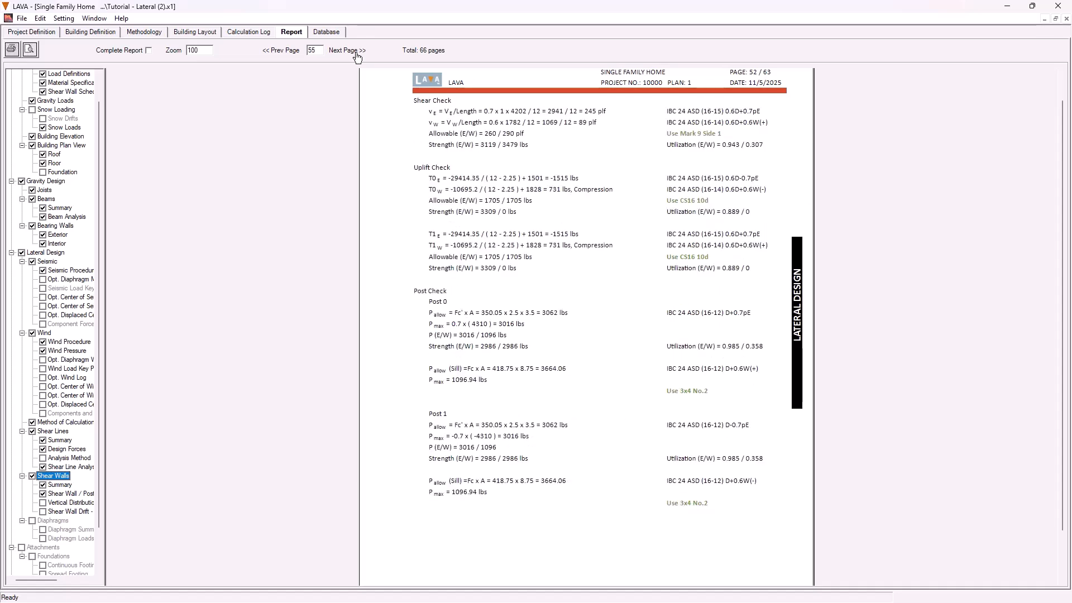
pyautogui.click(409, 579)
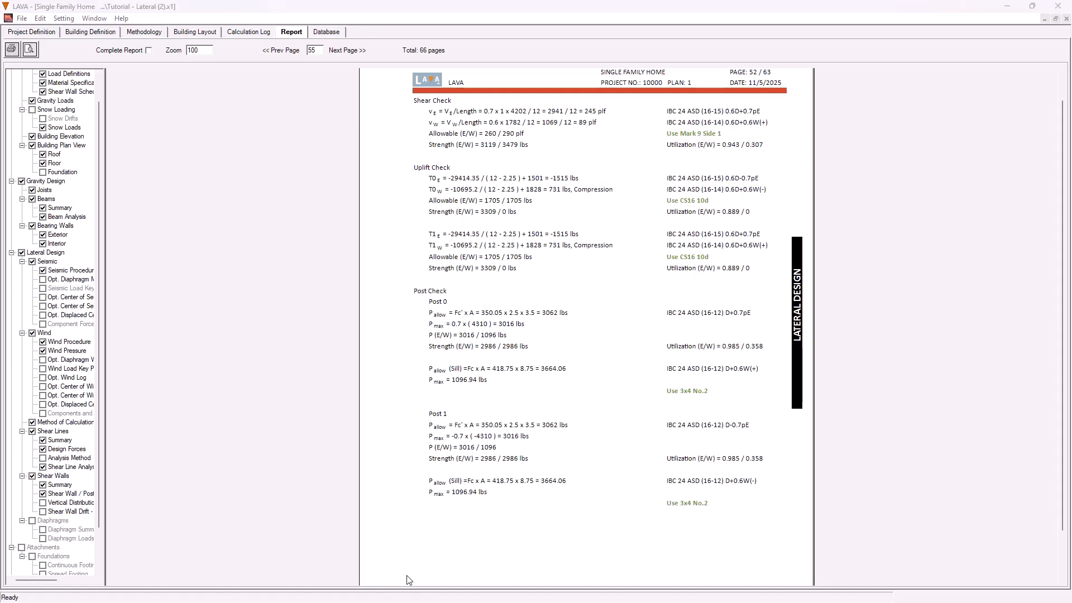